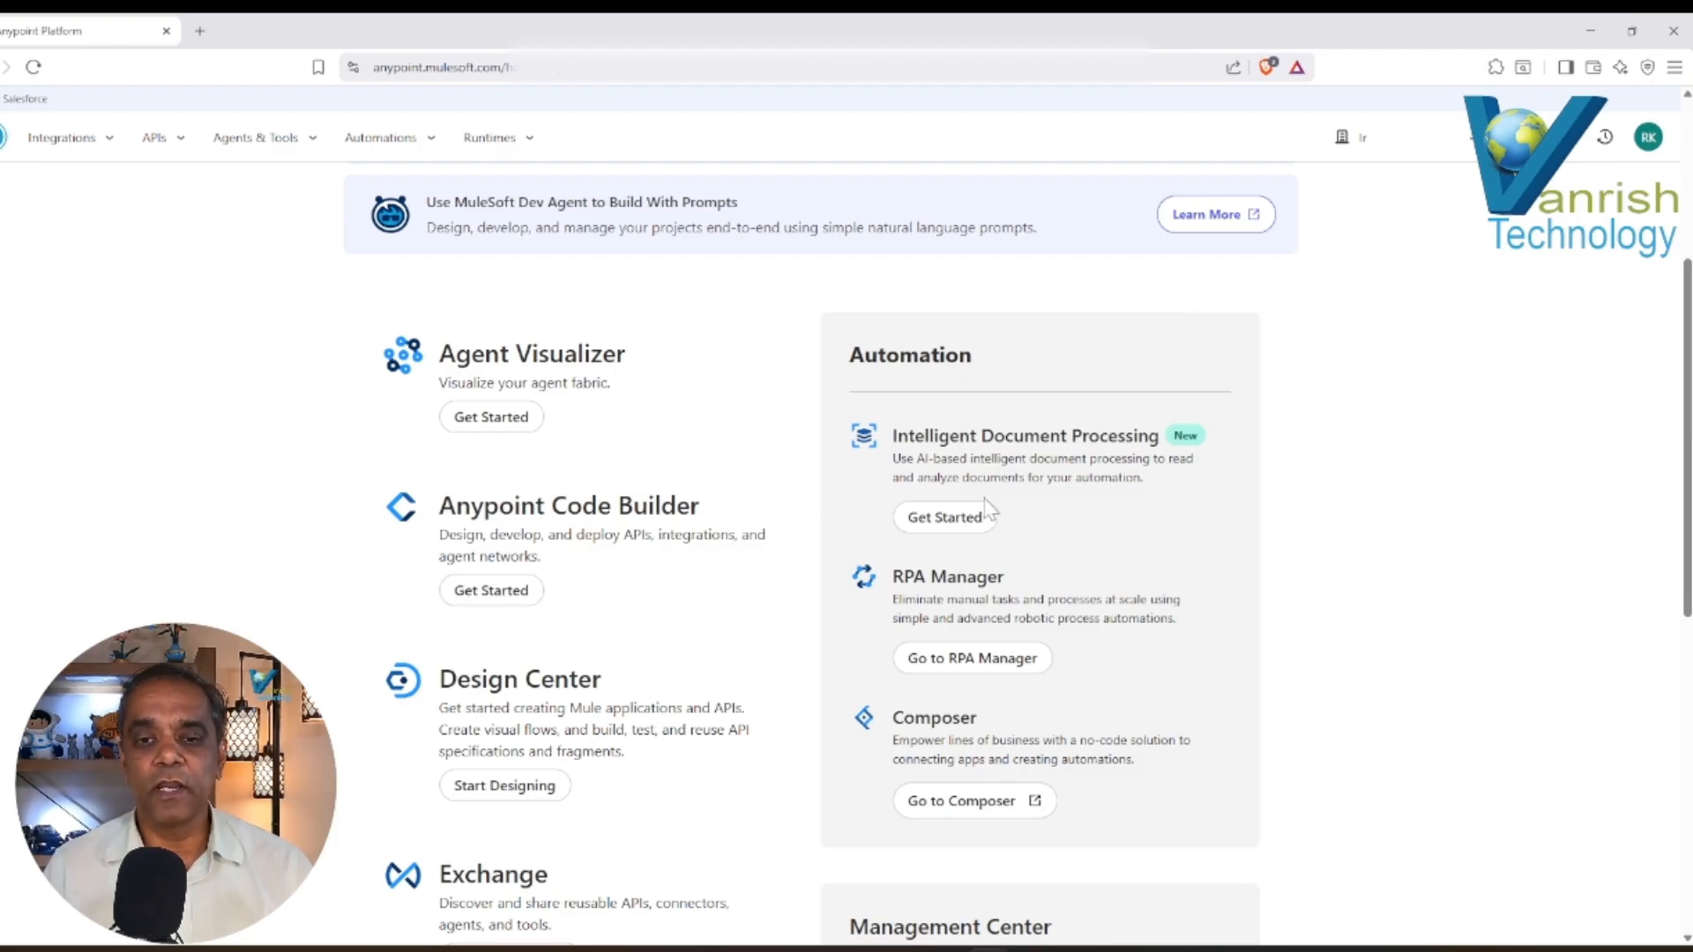
Open Intelligent Document Processing, look over its document actions and review tasks, and return to its home page.
click(937, 520)
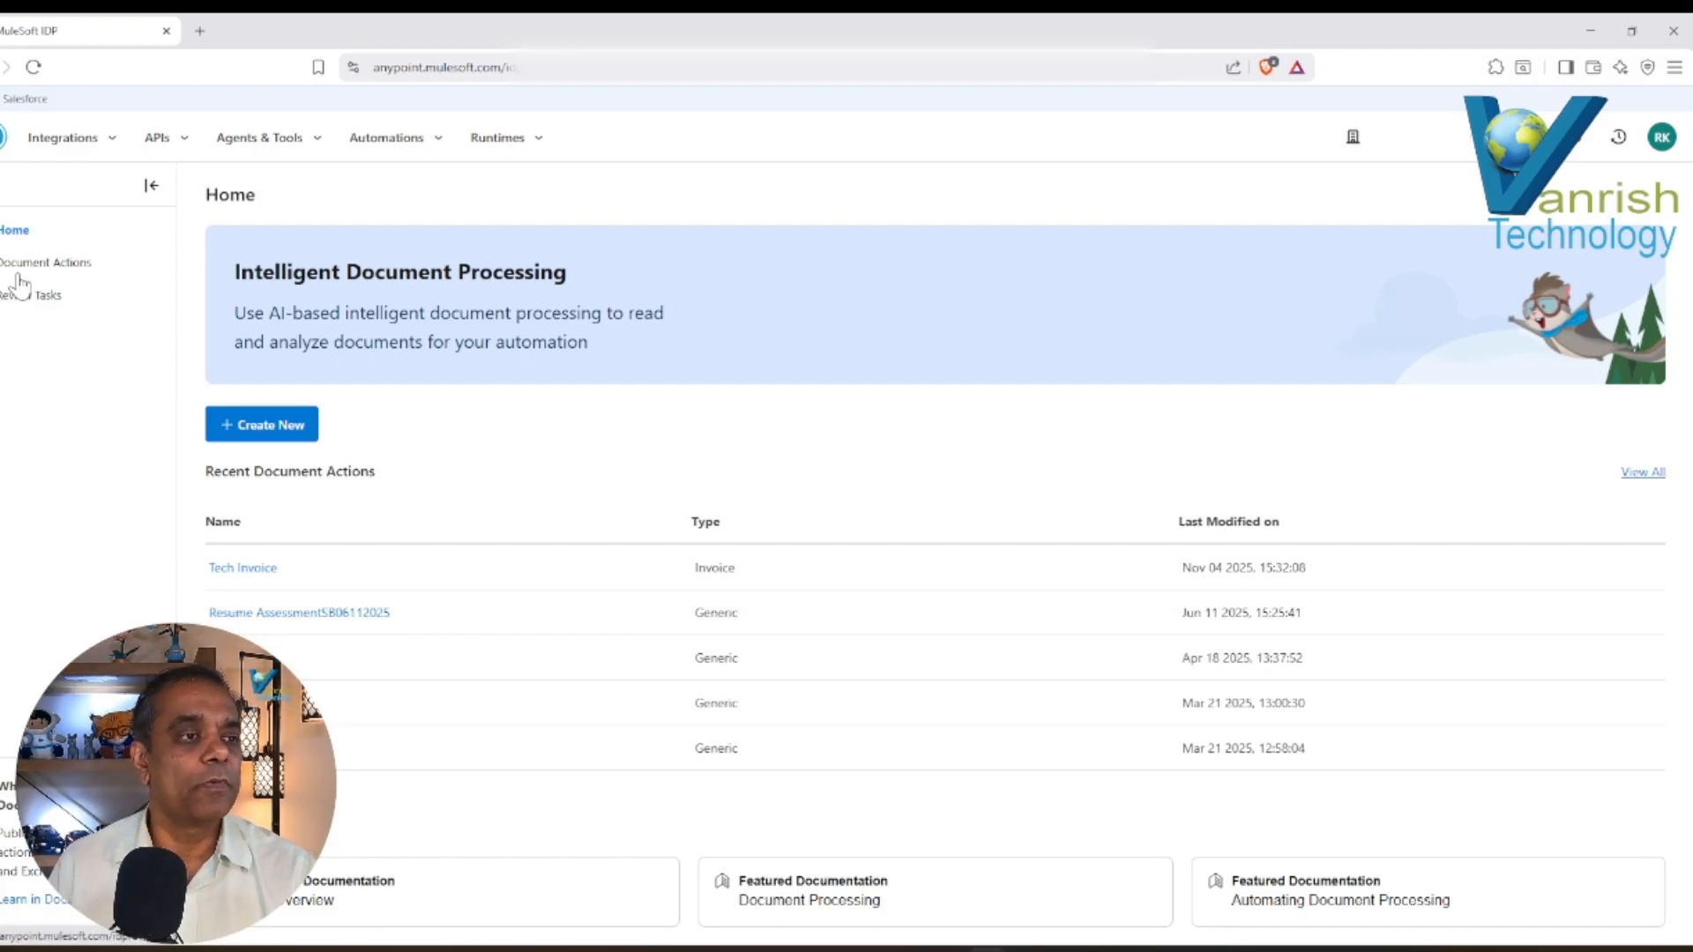
click(45, 265)
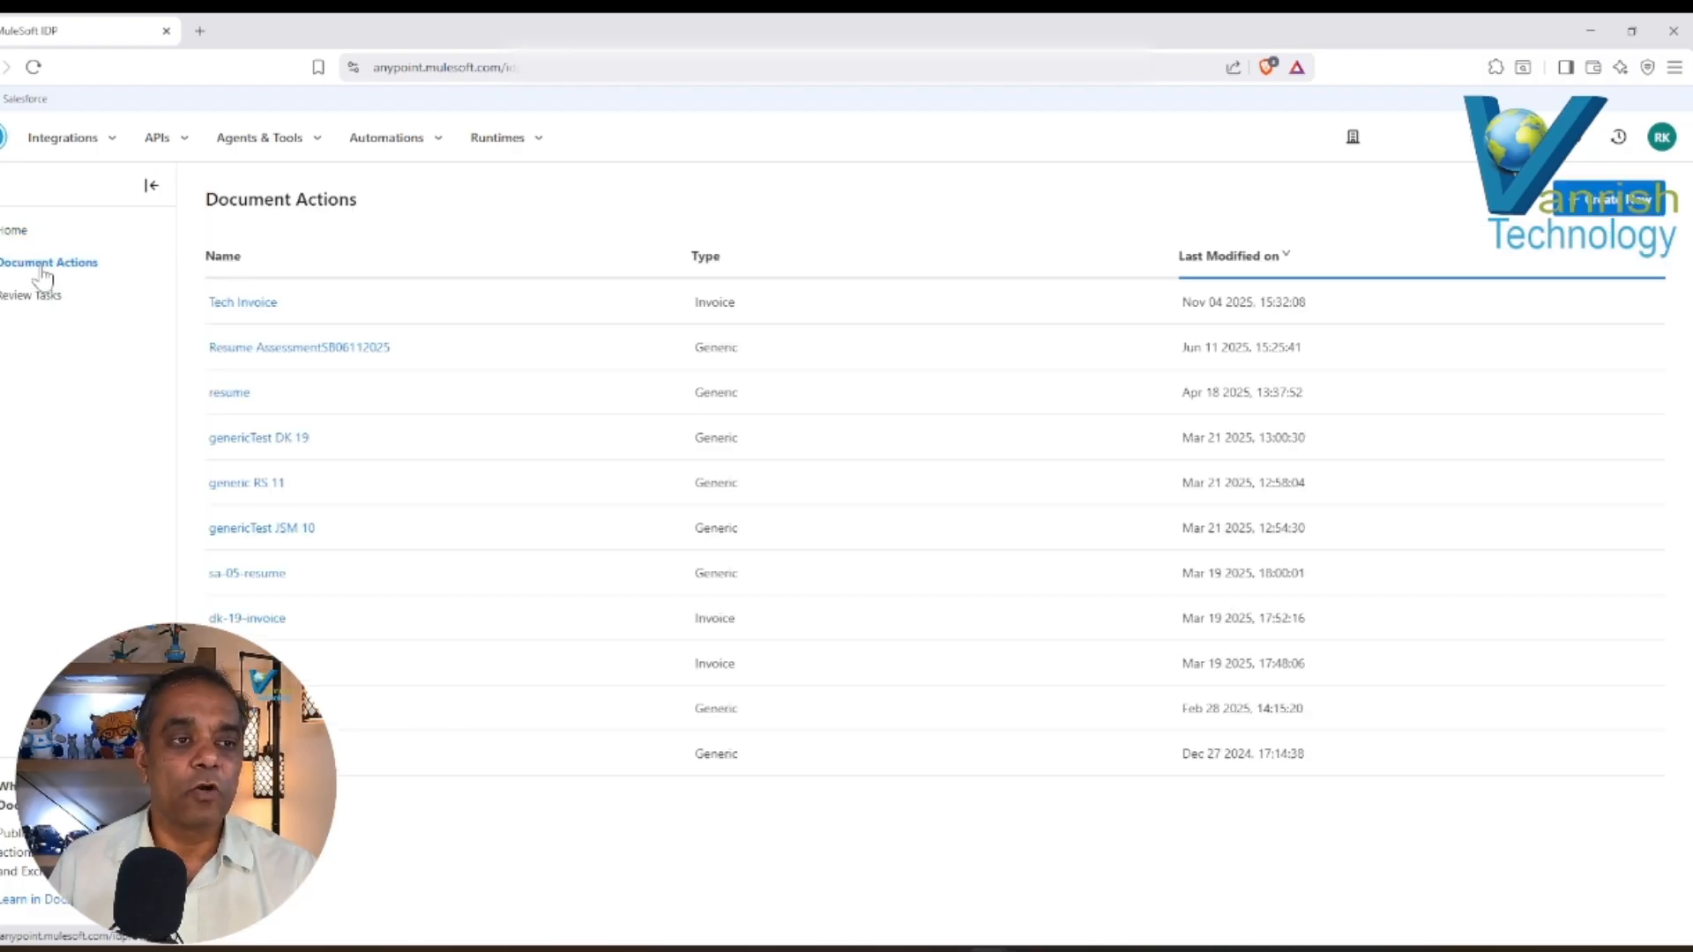
click(36, 298)
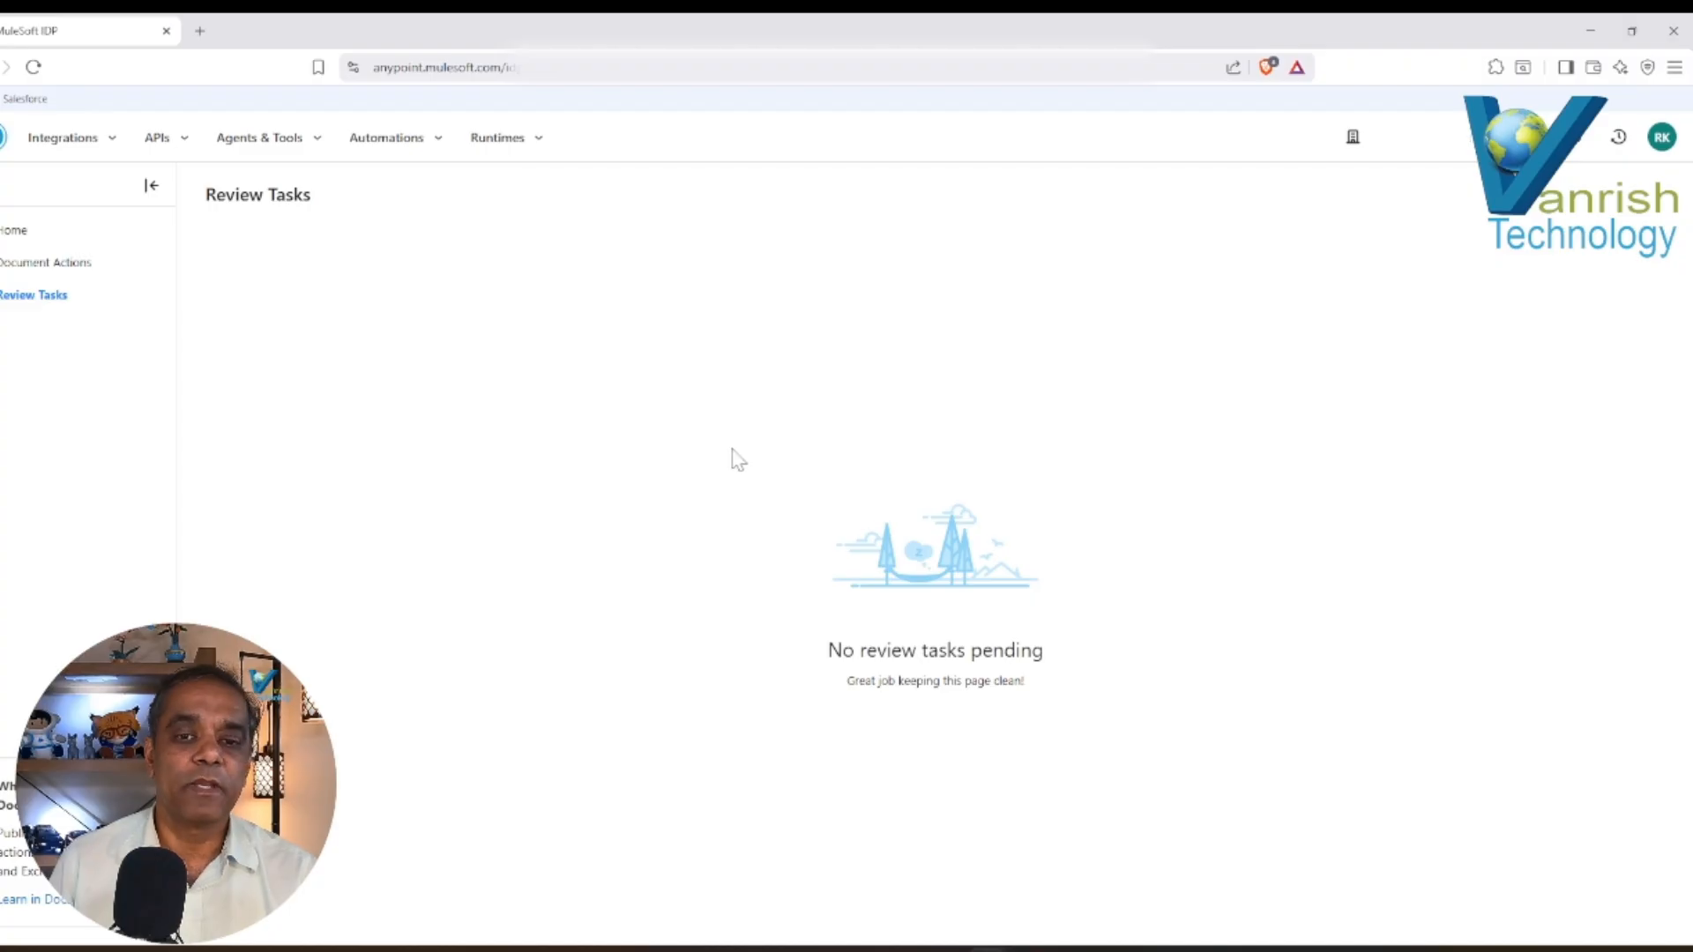
click(16, 232)
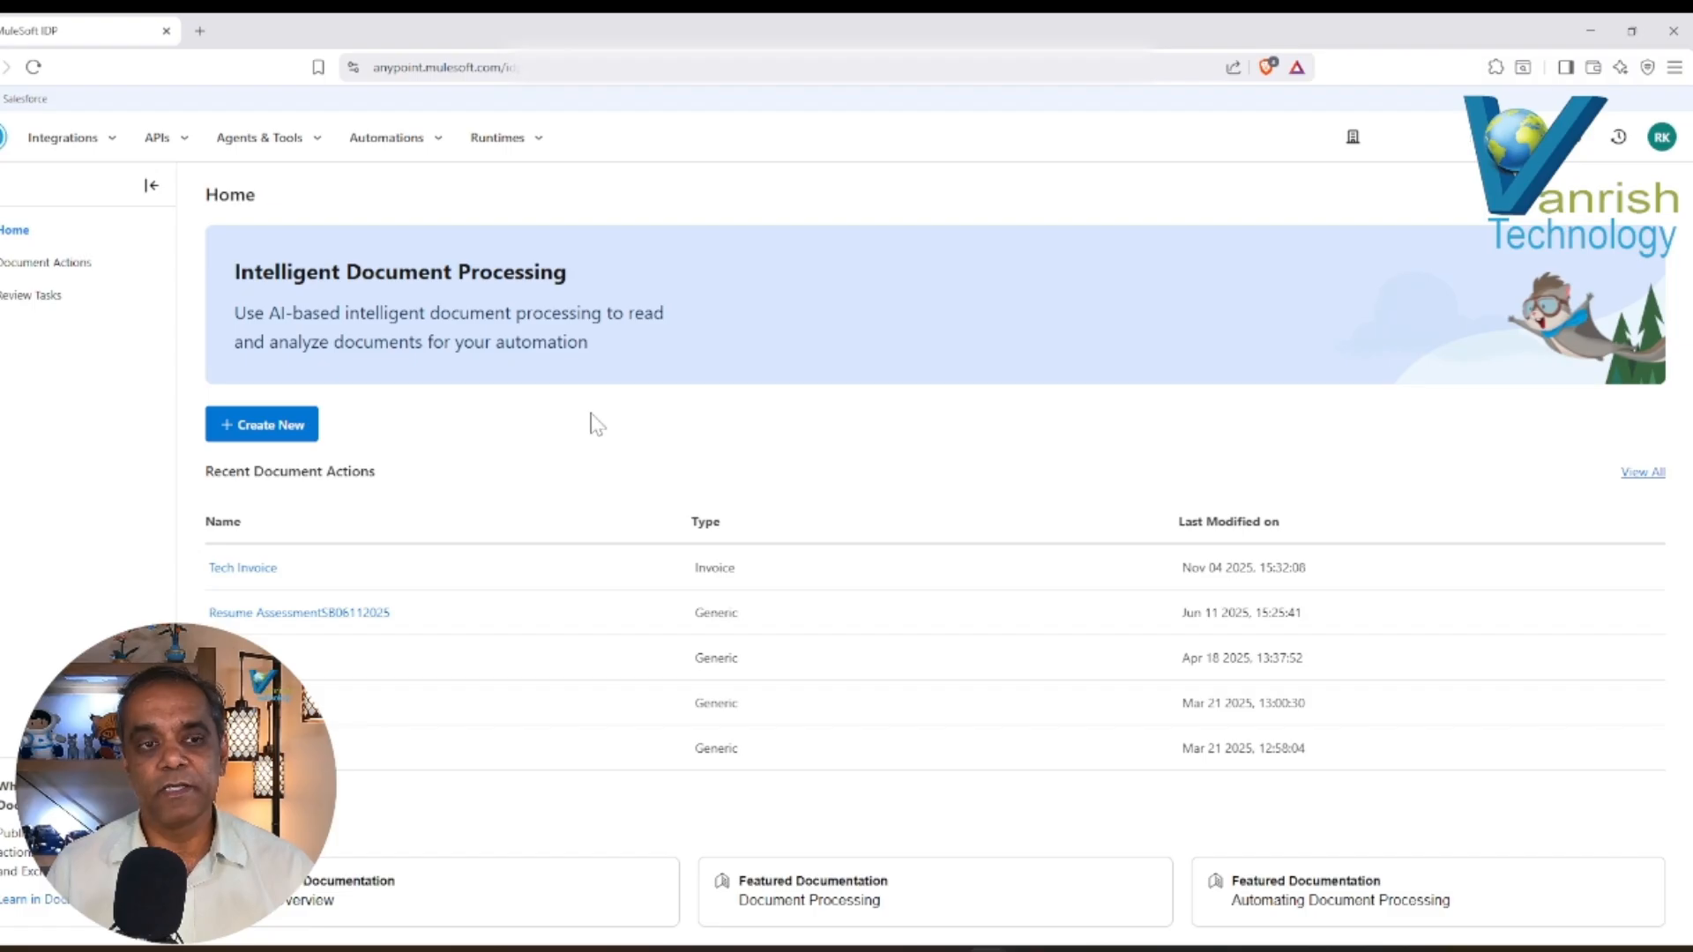
Start a new document action and examine the fields and table columns of the Invoice type.
click(265, 427)
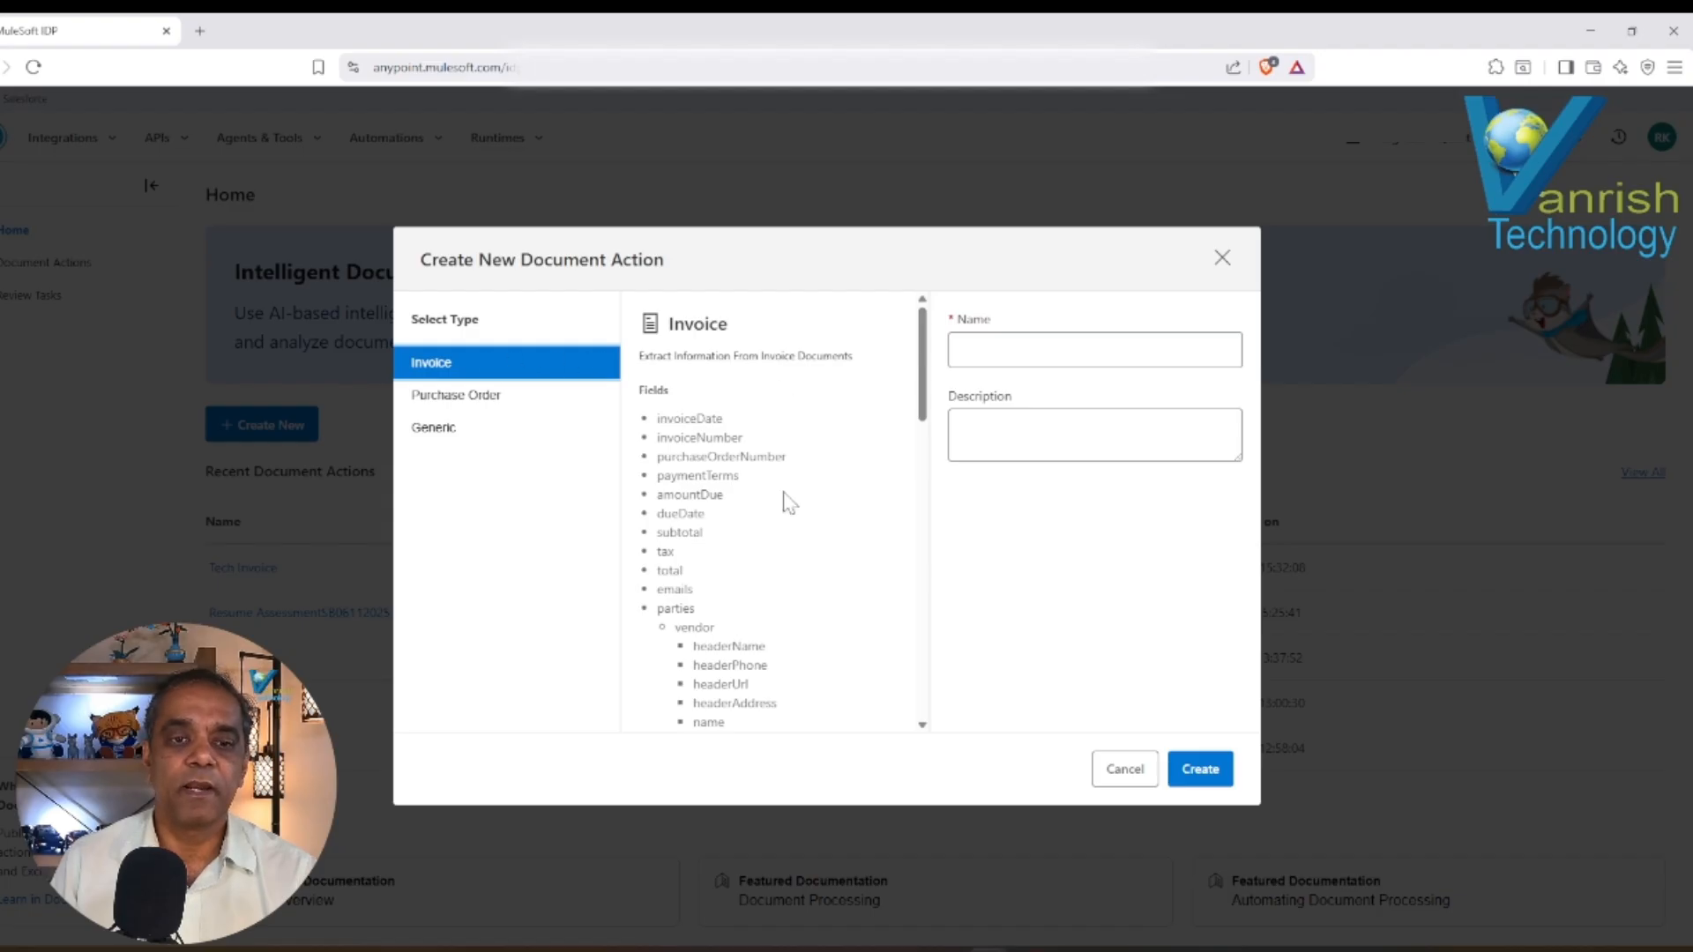
scroll(926, 407, down, 1)
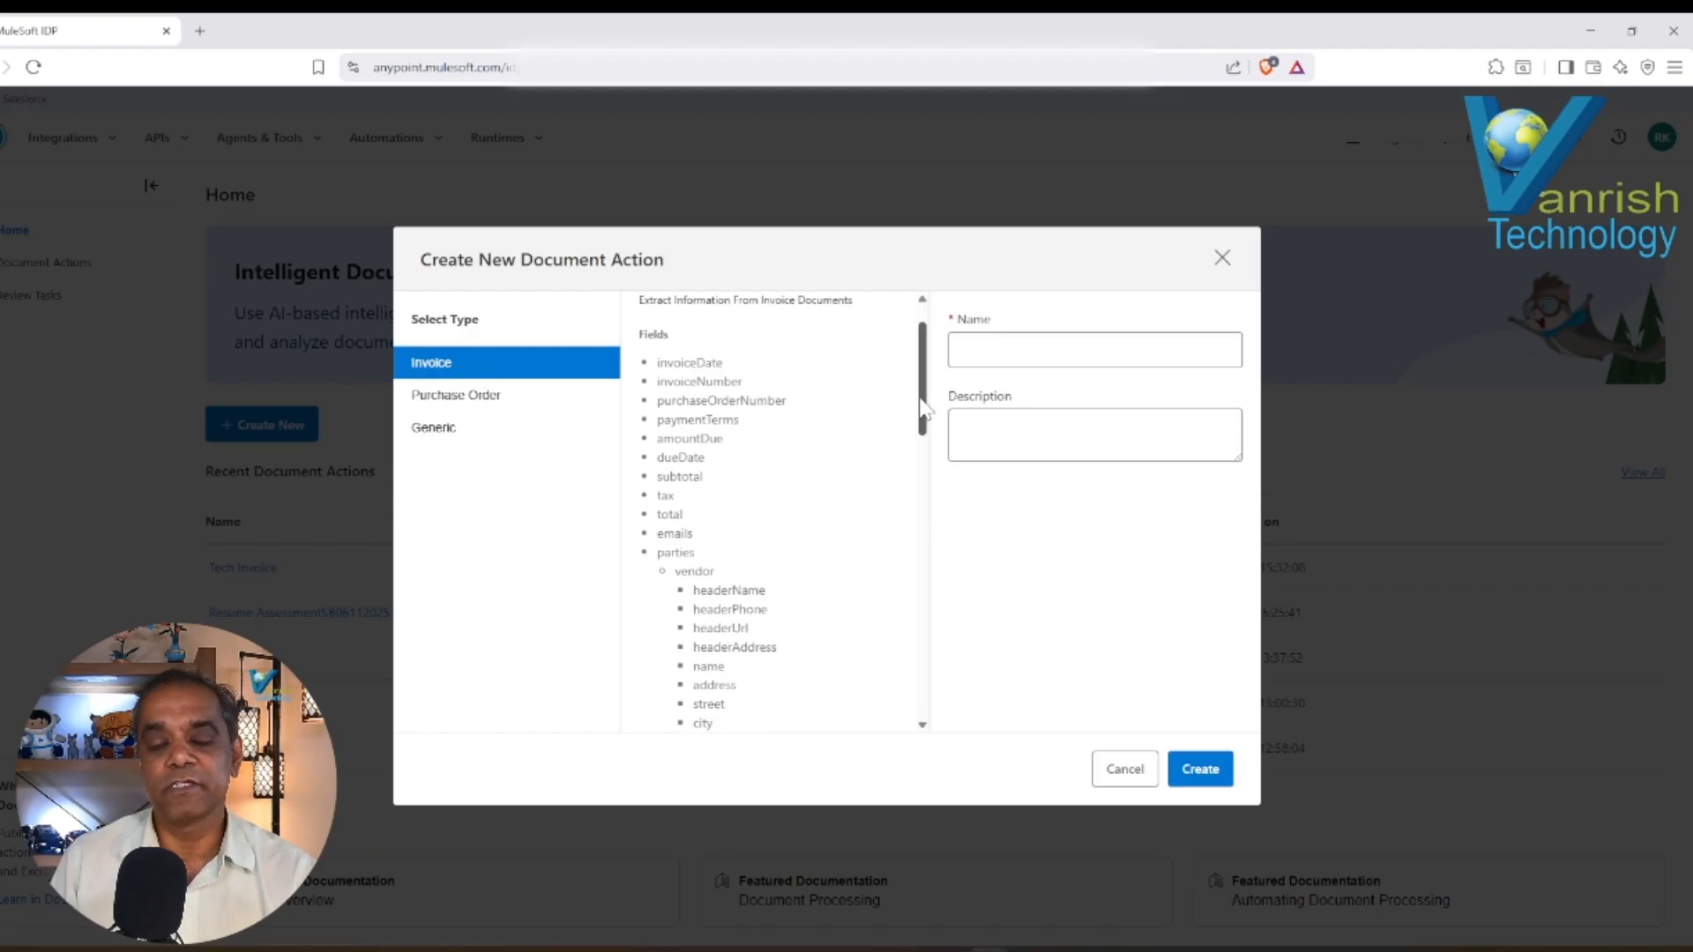
mouse_move(922, 407)
mouse_down()
mouse_move(927, 441)
mouse_move(926, 398)
mouse_up()
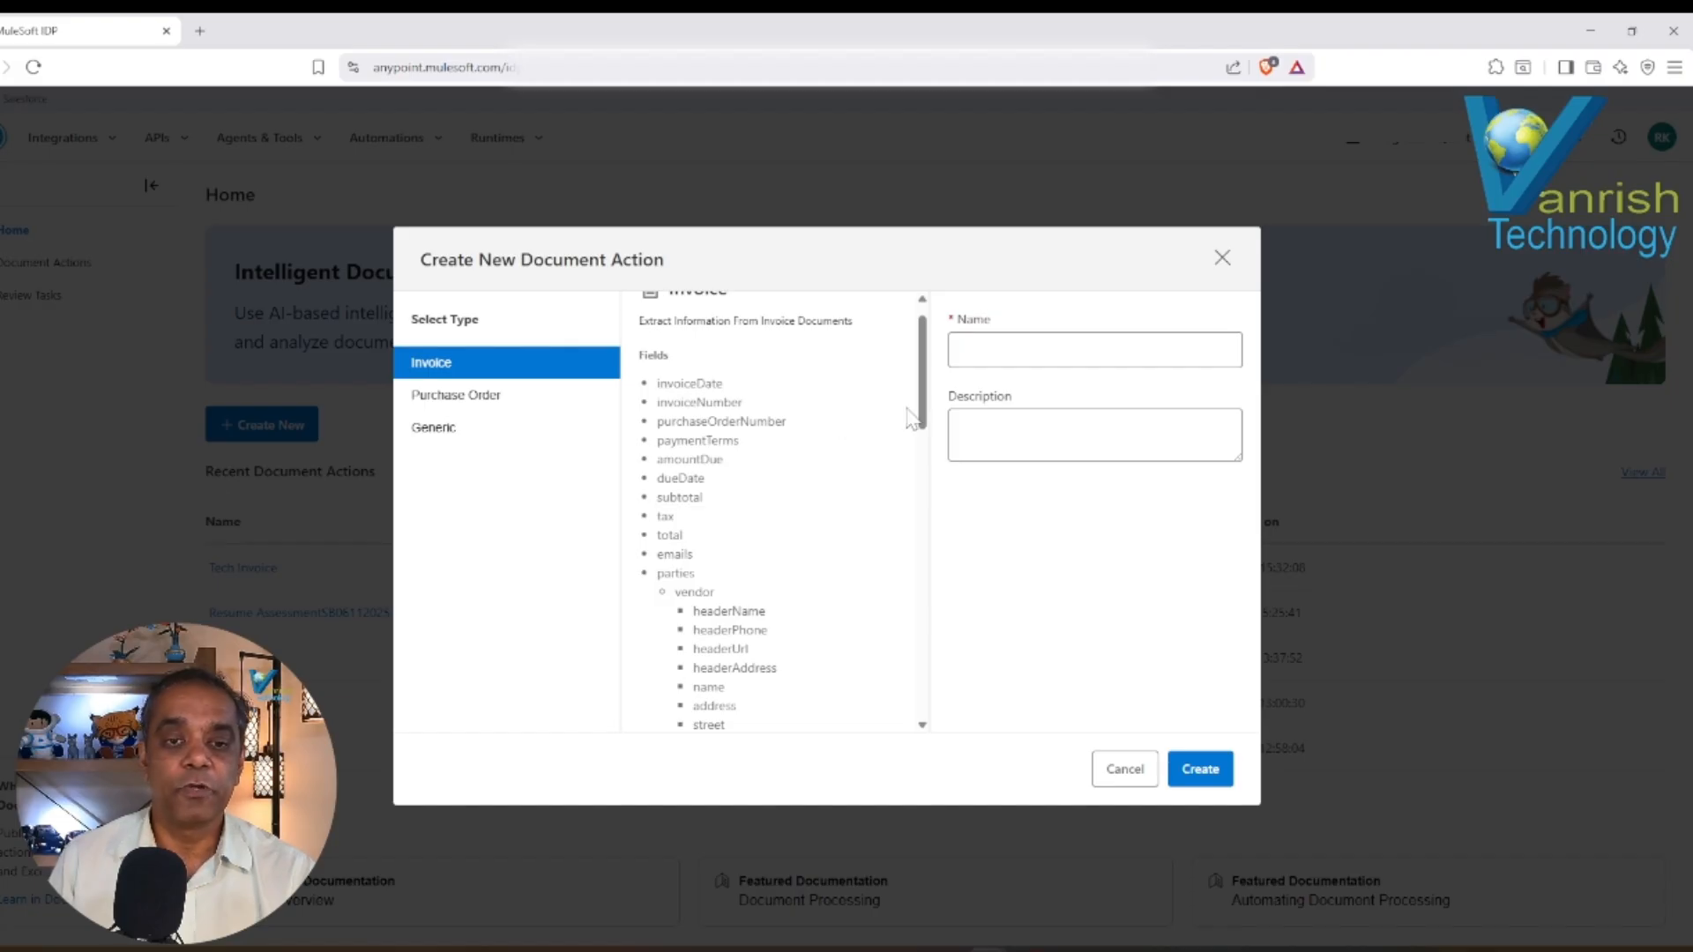
drag(922, 417, 927, 470)
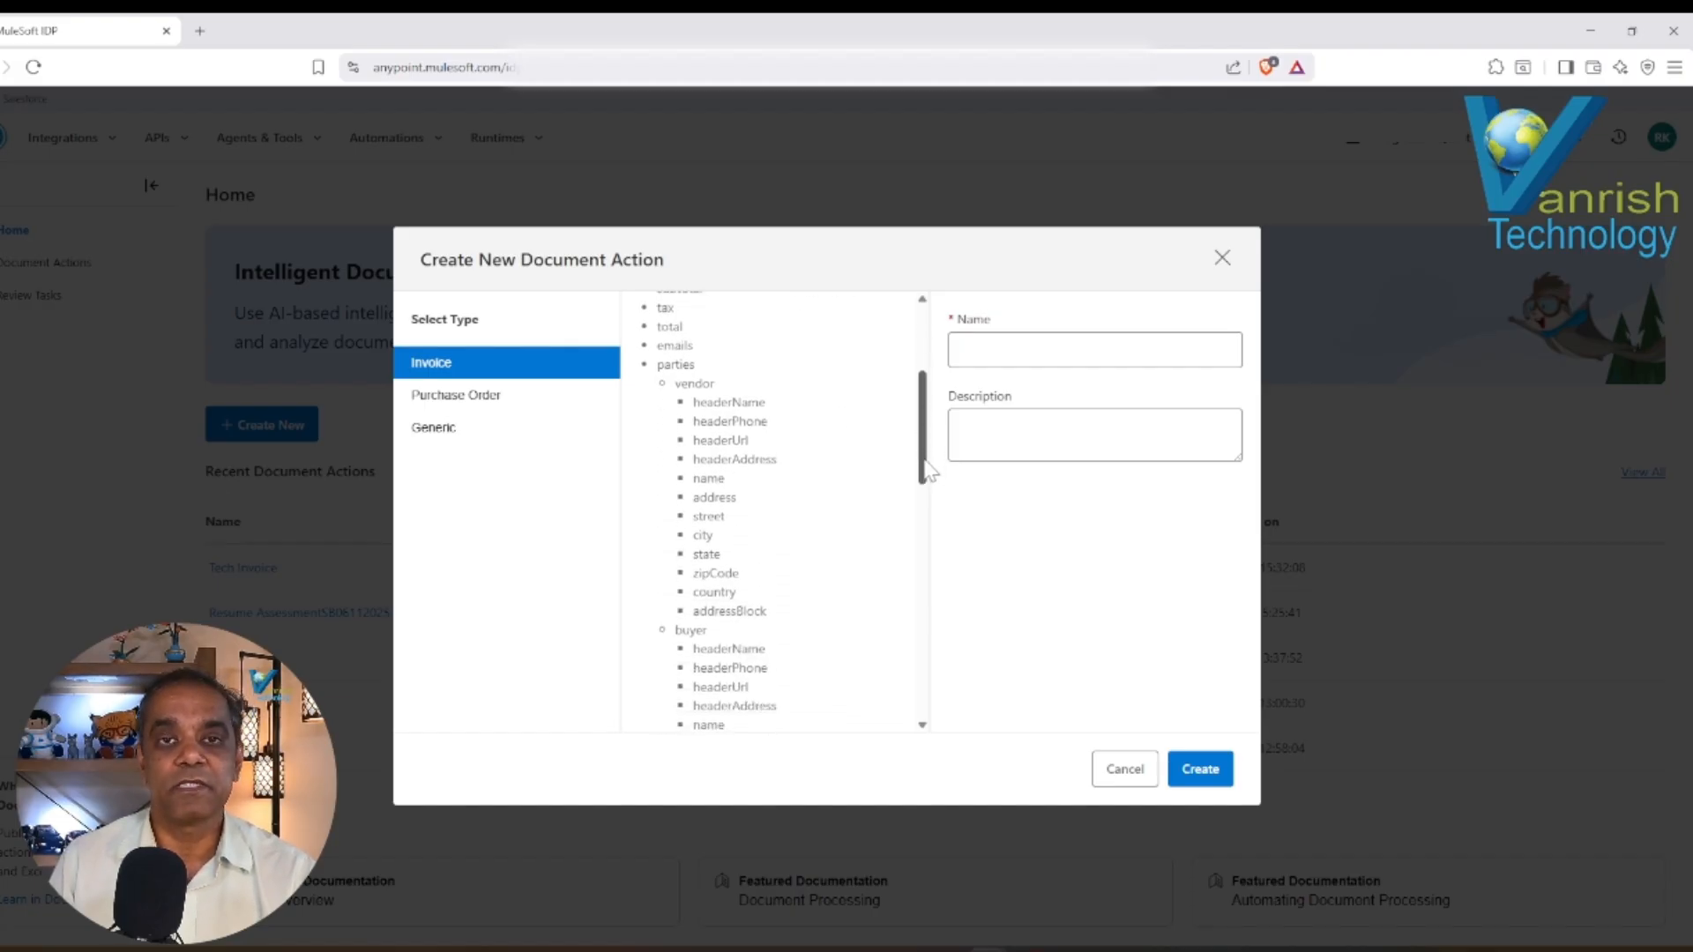
drag(928, 472, 928, 529)
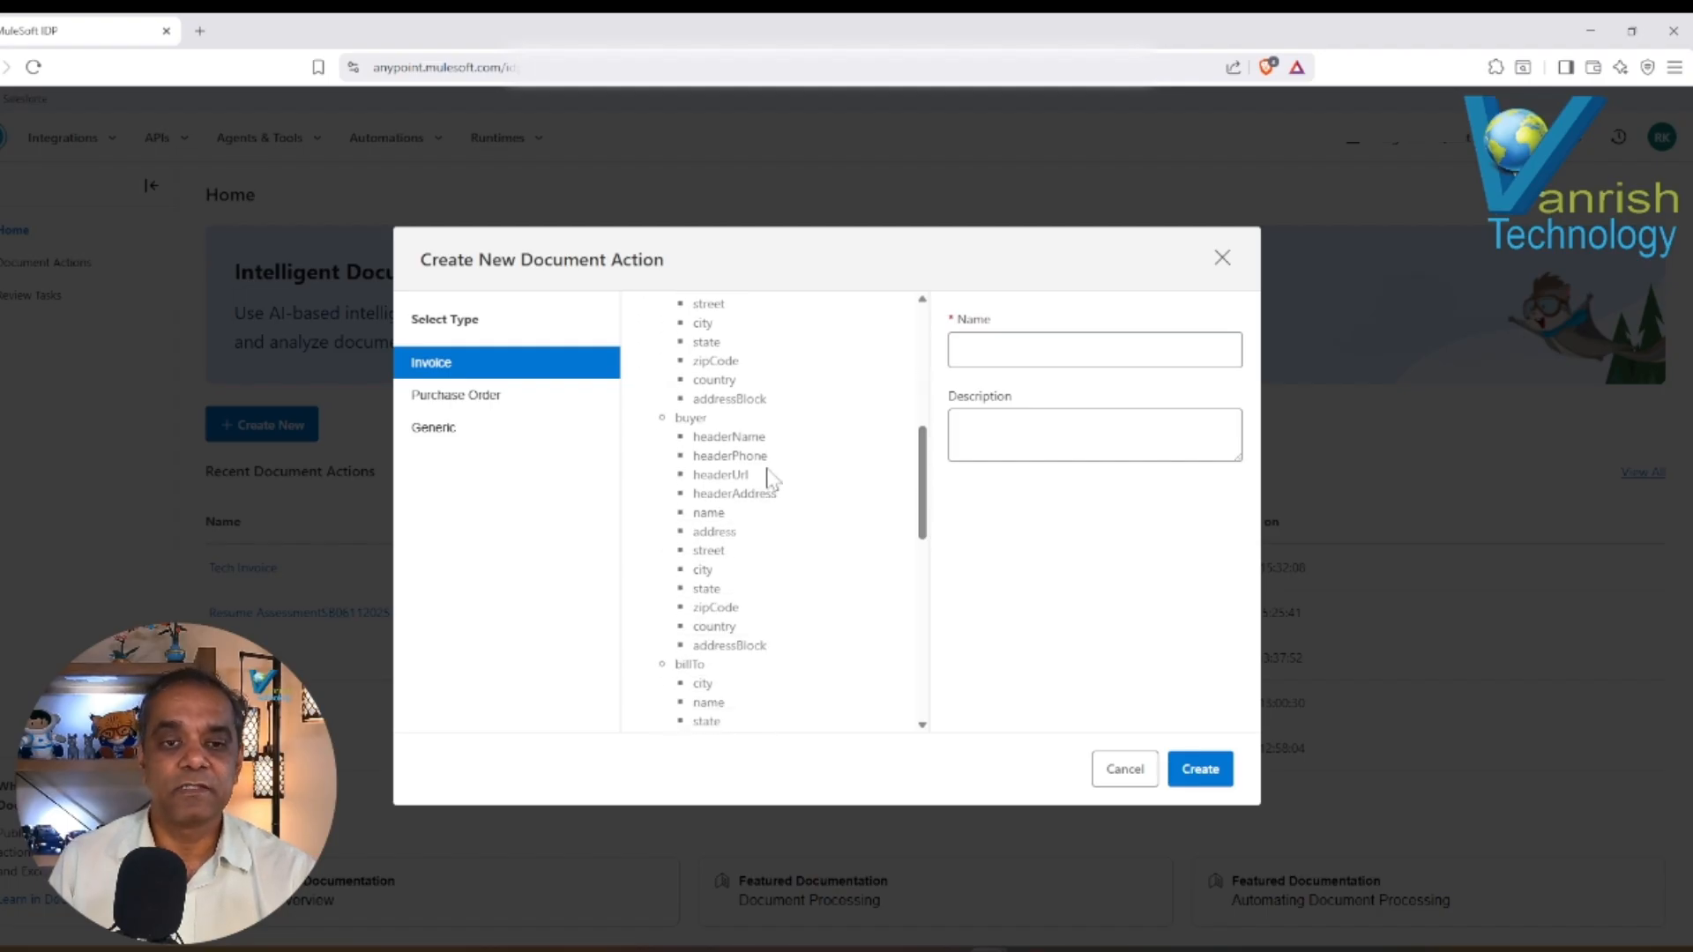
scroll(917, 502, down, 3)
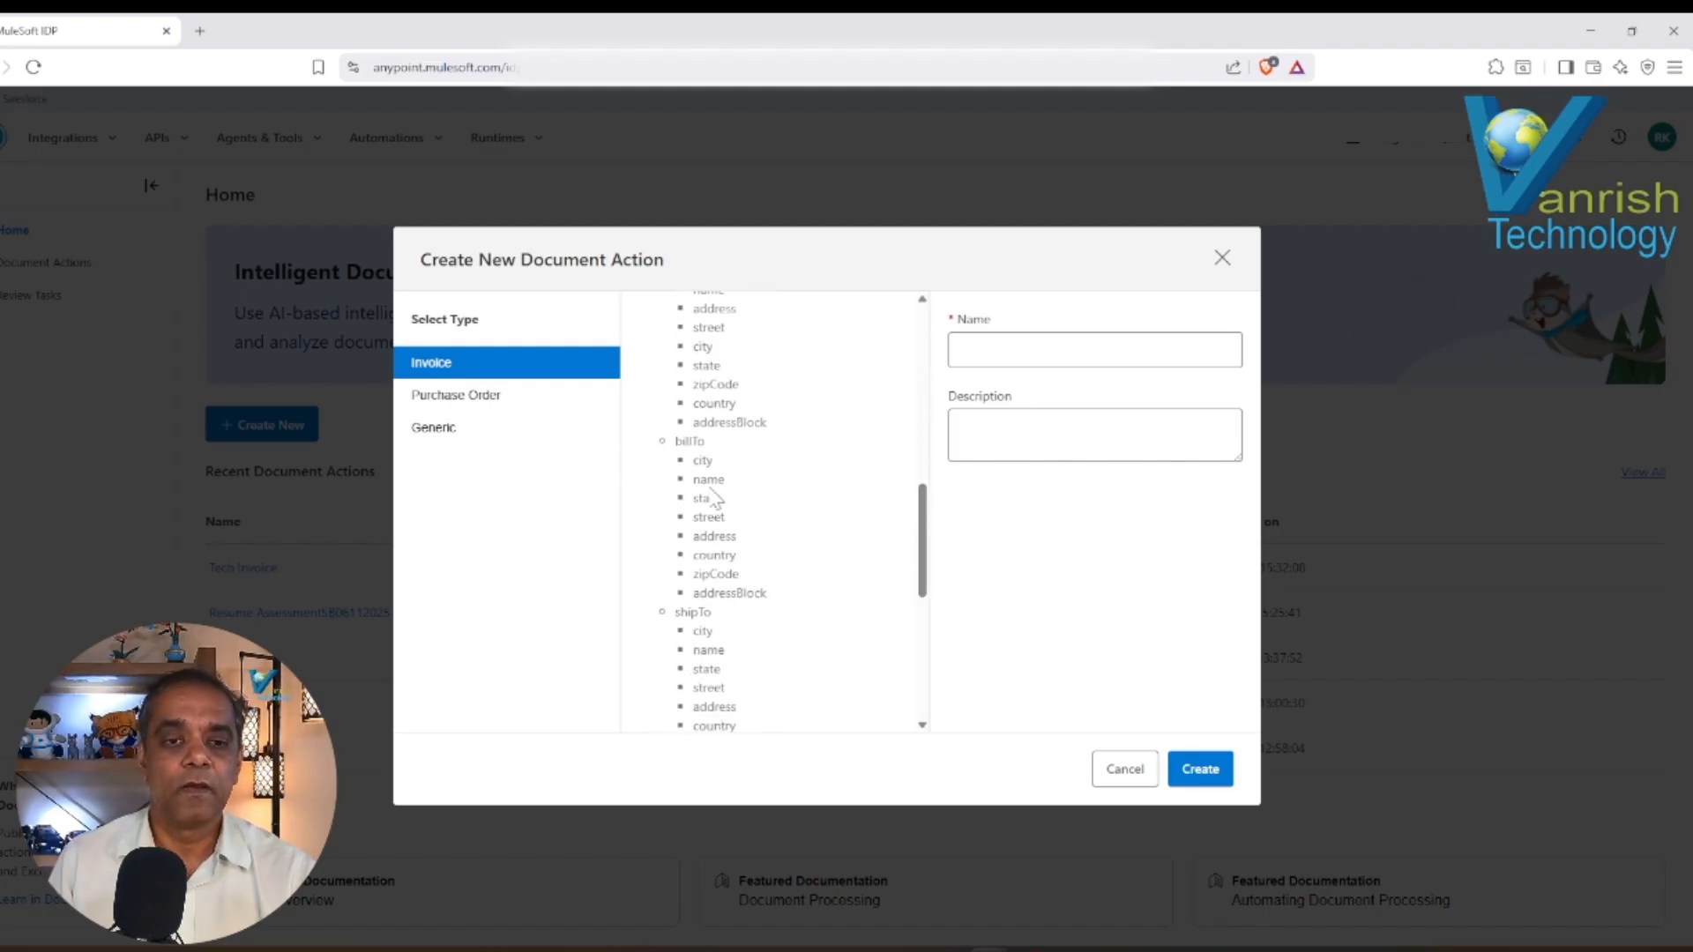
drag(929, 585, 929, 679)
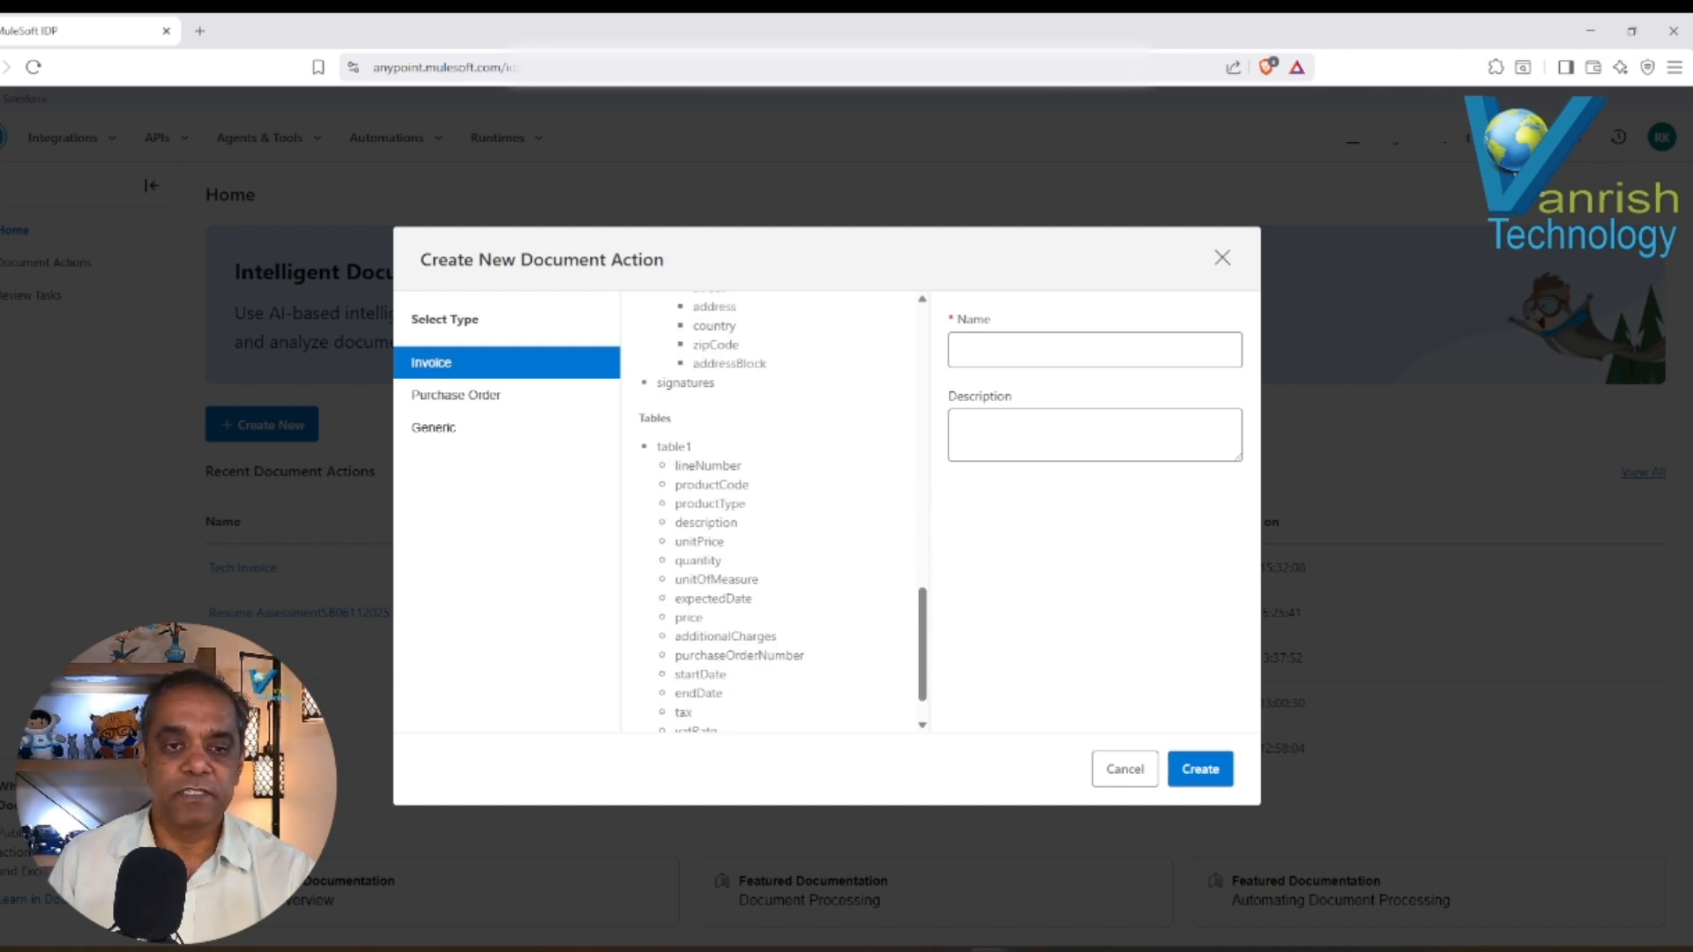
drag(928, 634, 905, 343)
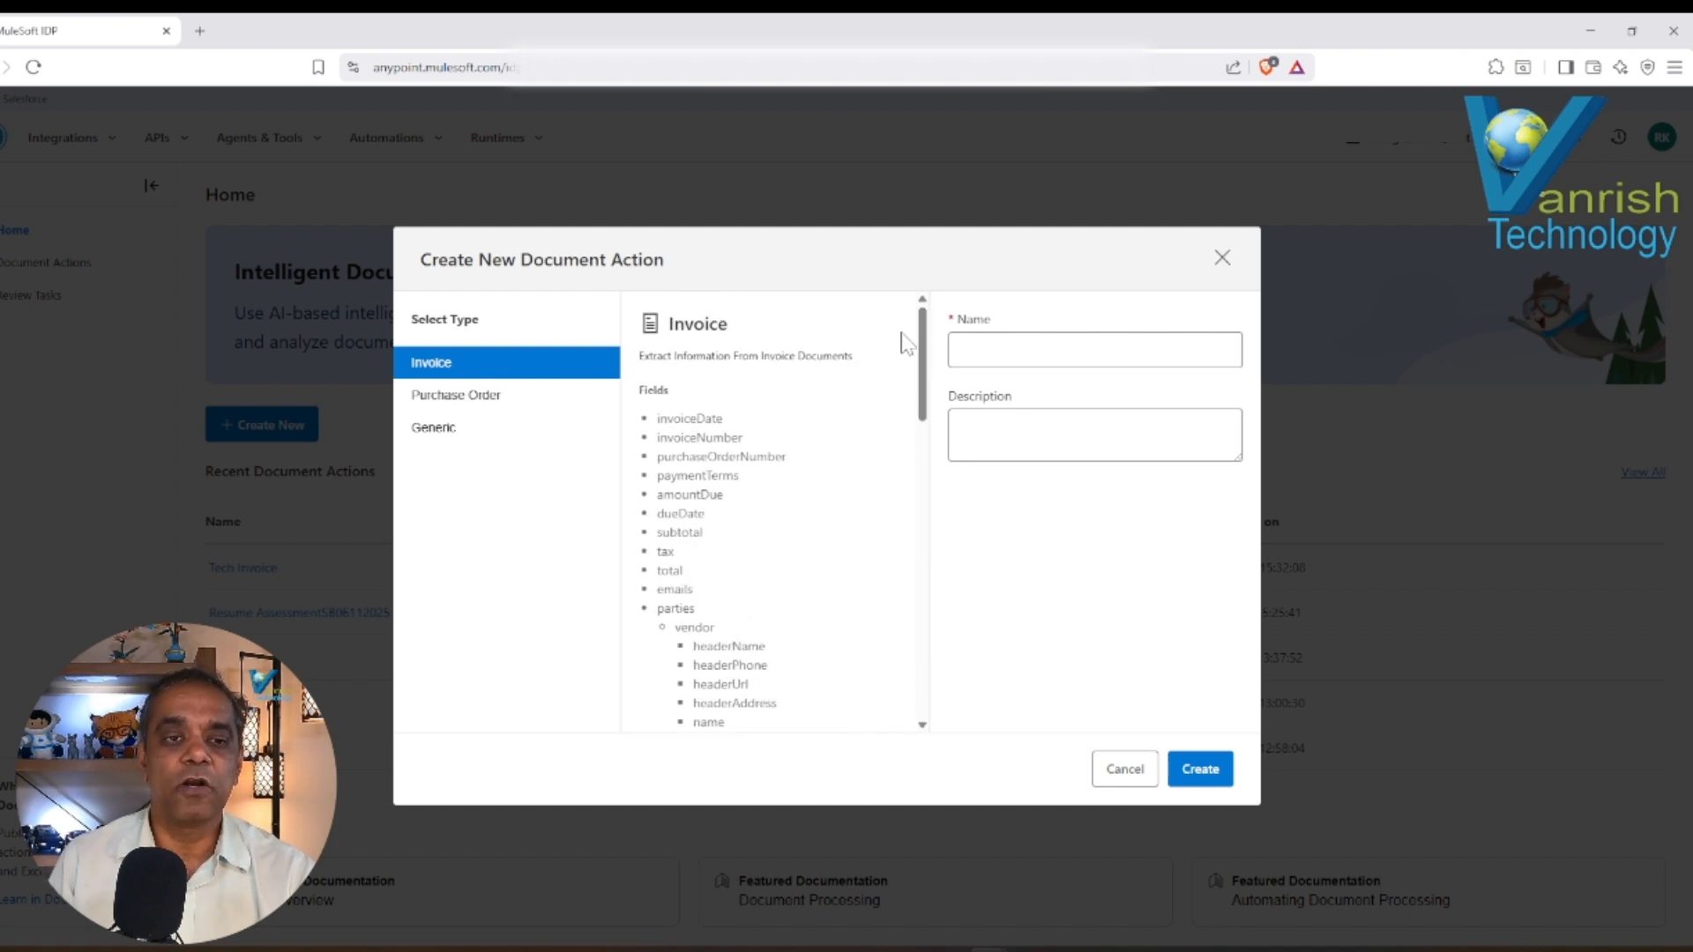
Examine the fields offered by the Purchase Order type and the schema option of the Generic type.
click(456, 404)
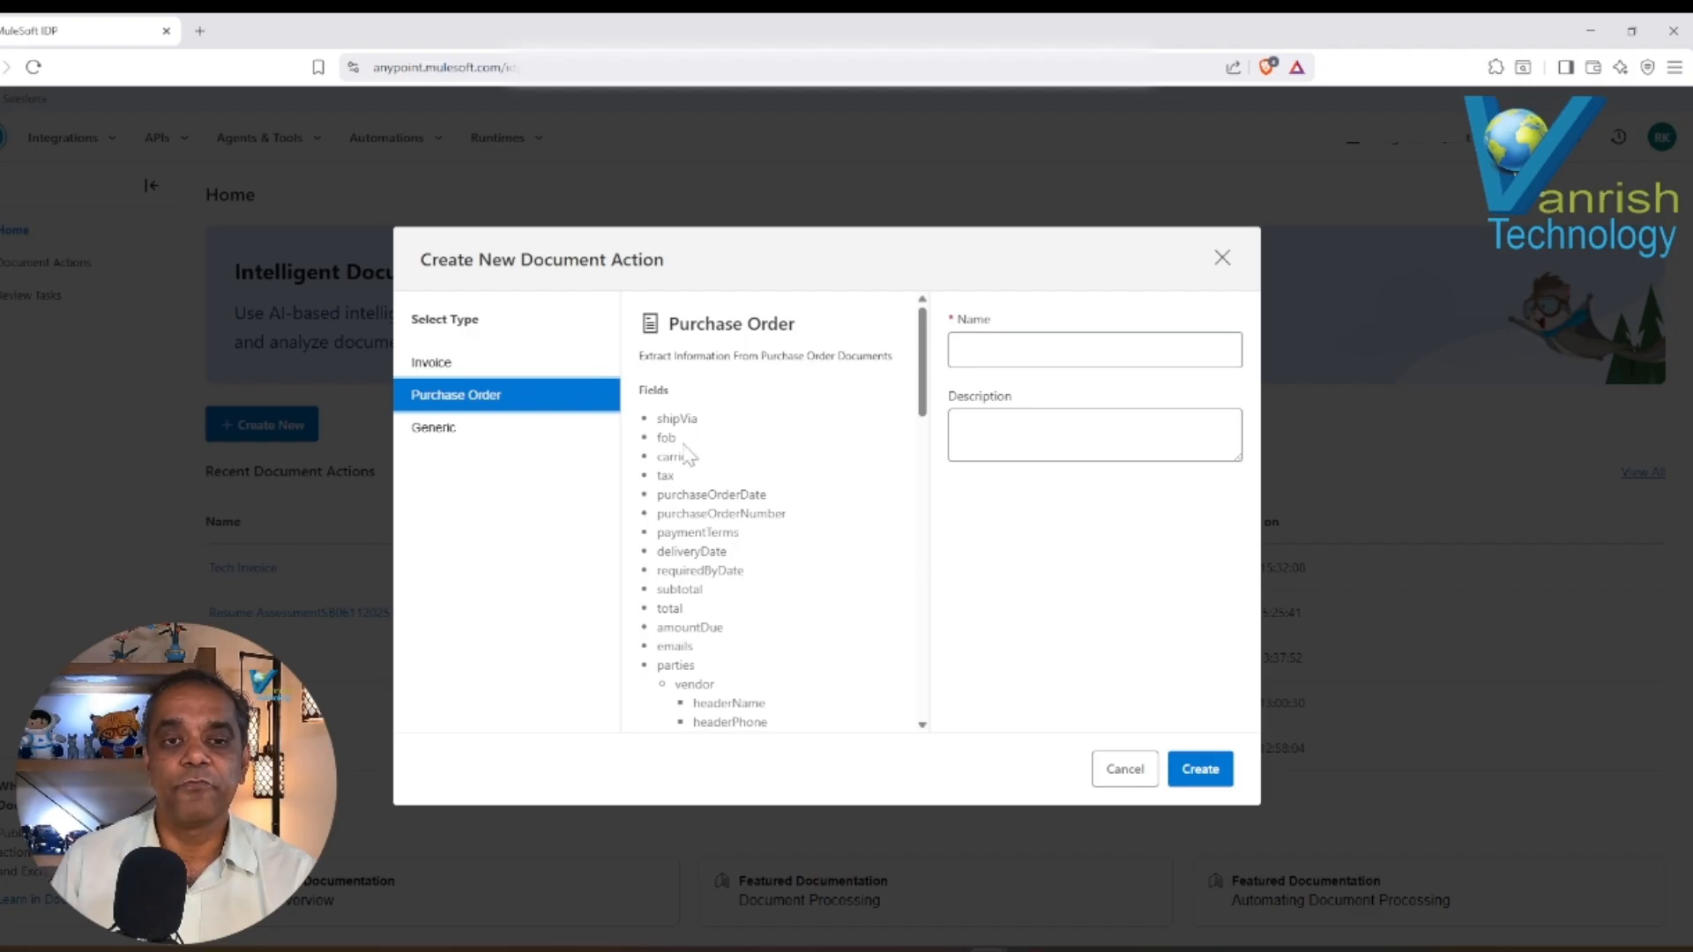
scroll(927, 410, down, 1)
mouse_move(925, 403)
mouse_down()
mouse_move(927, 431)
mouse_move(926, 416)
mouse_up()
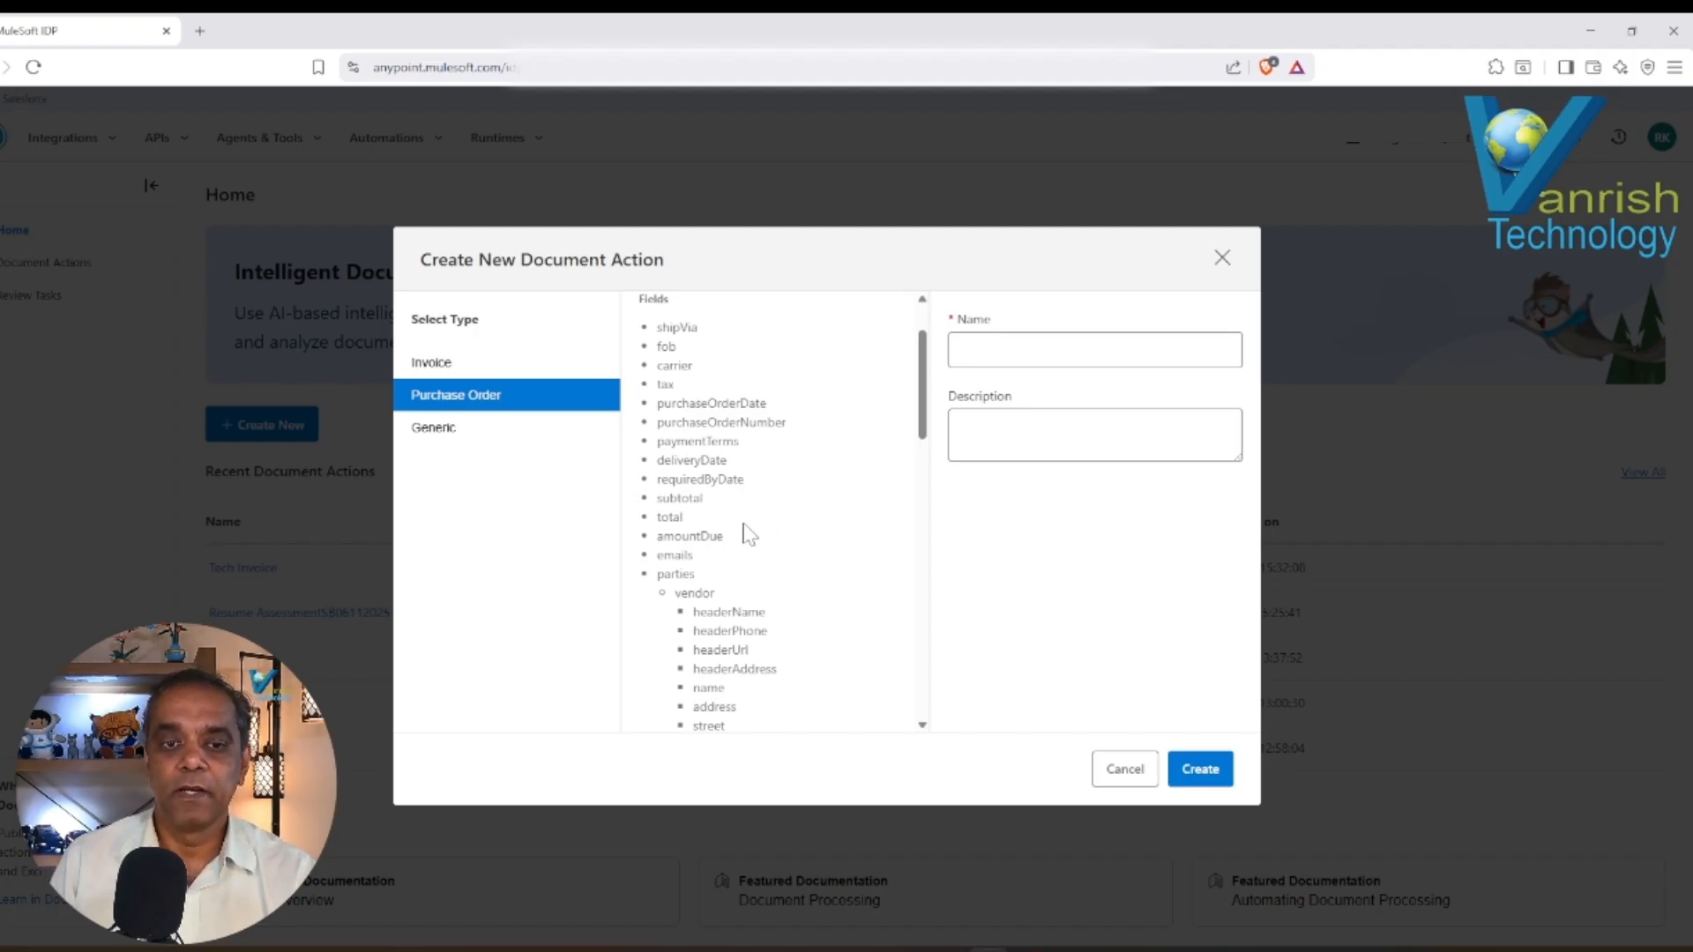
scroll(928, 432, down, 3)
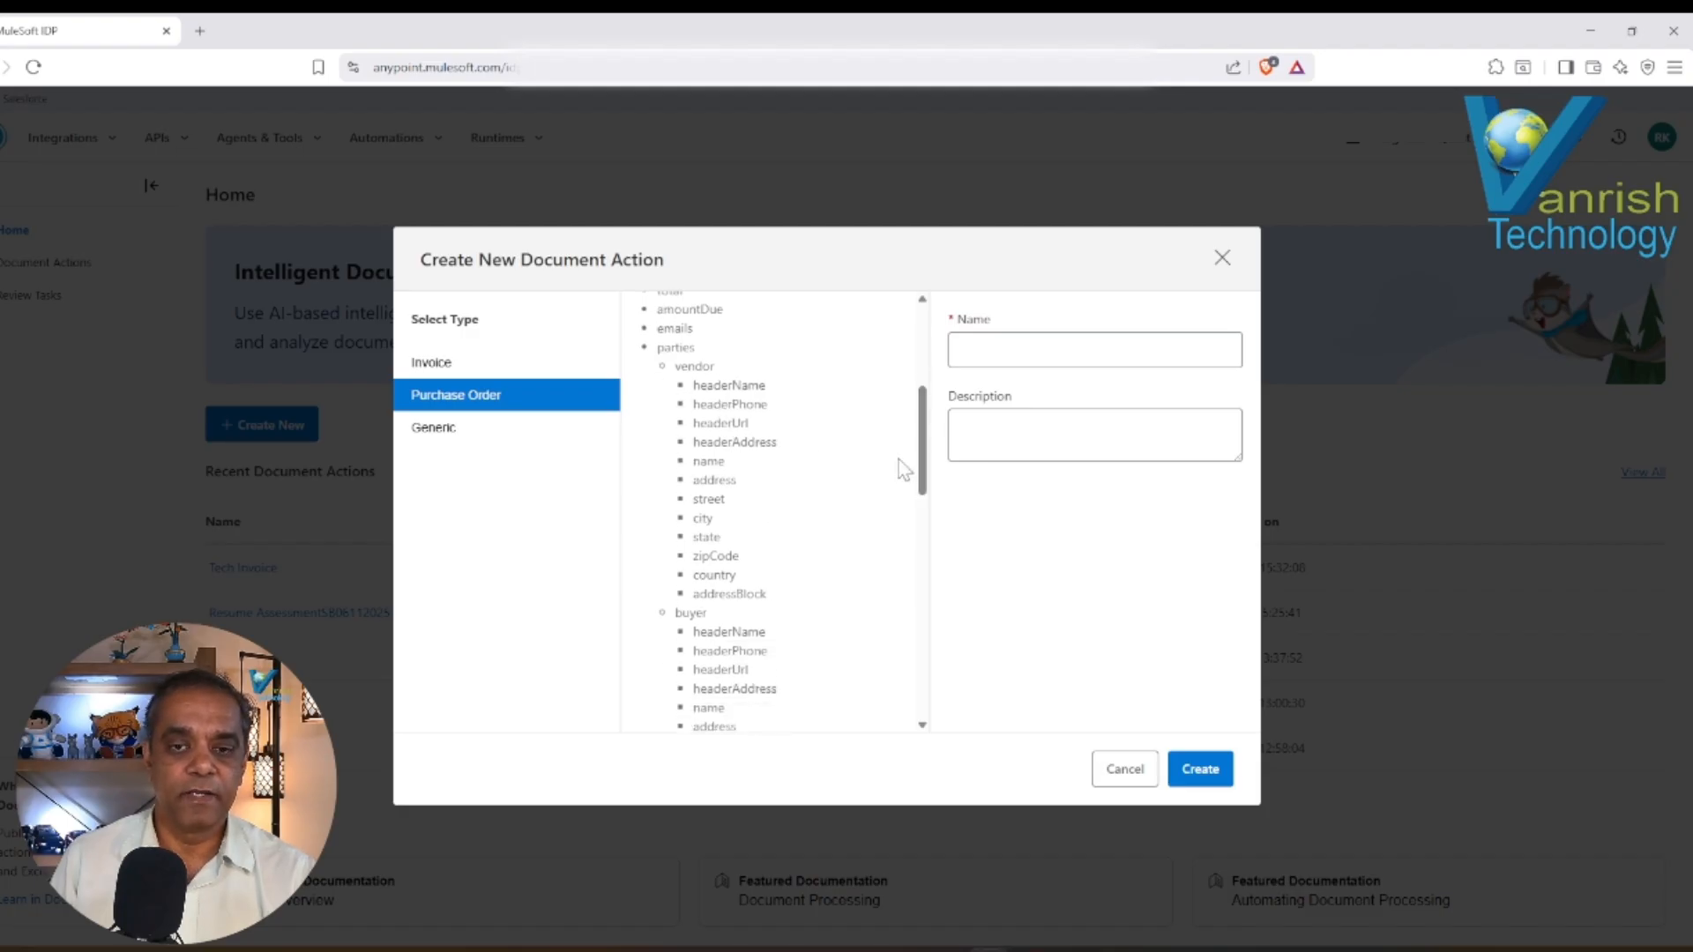
scroll(921, 476, down, 2)
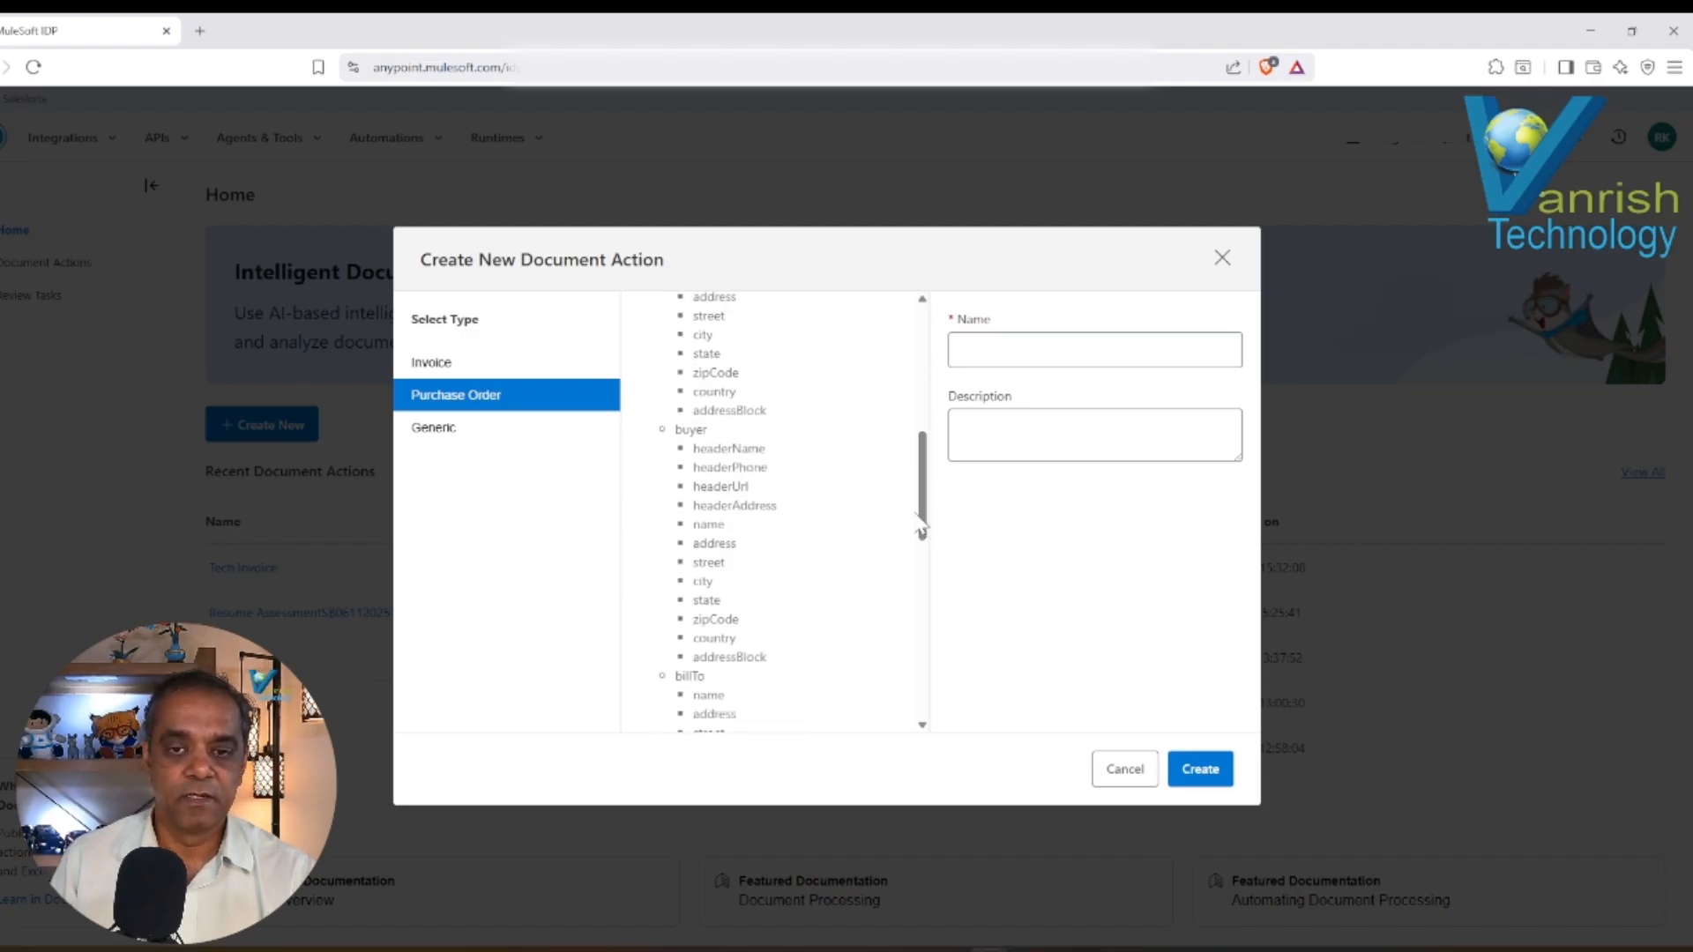
drag(921, 521, 921, 572)
drag(675, 475, 683, 476)
mouse_move(922, 564)
mouse_down()
mouse_move(923, 692)
mouse_move(913, 571)
mouse_up()
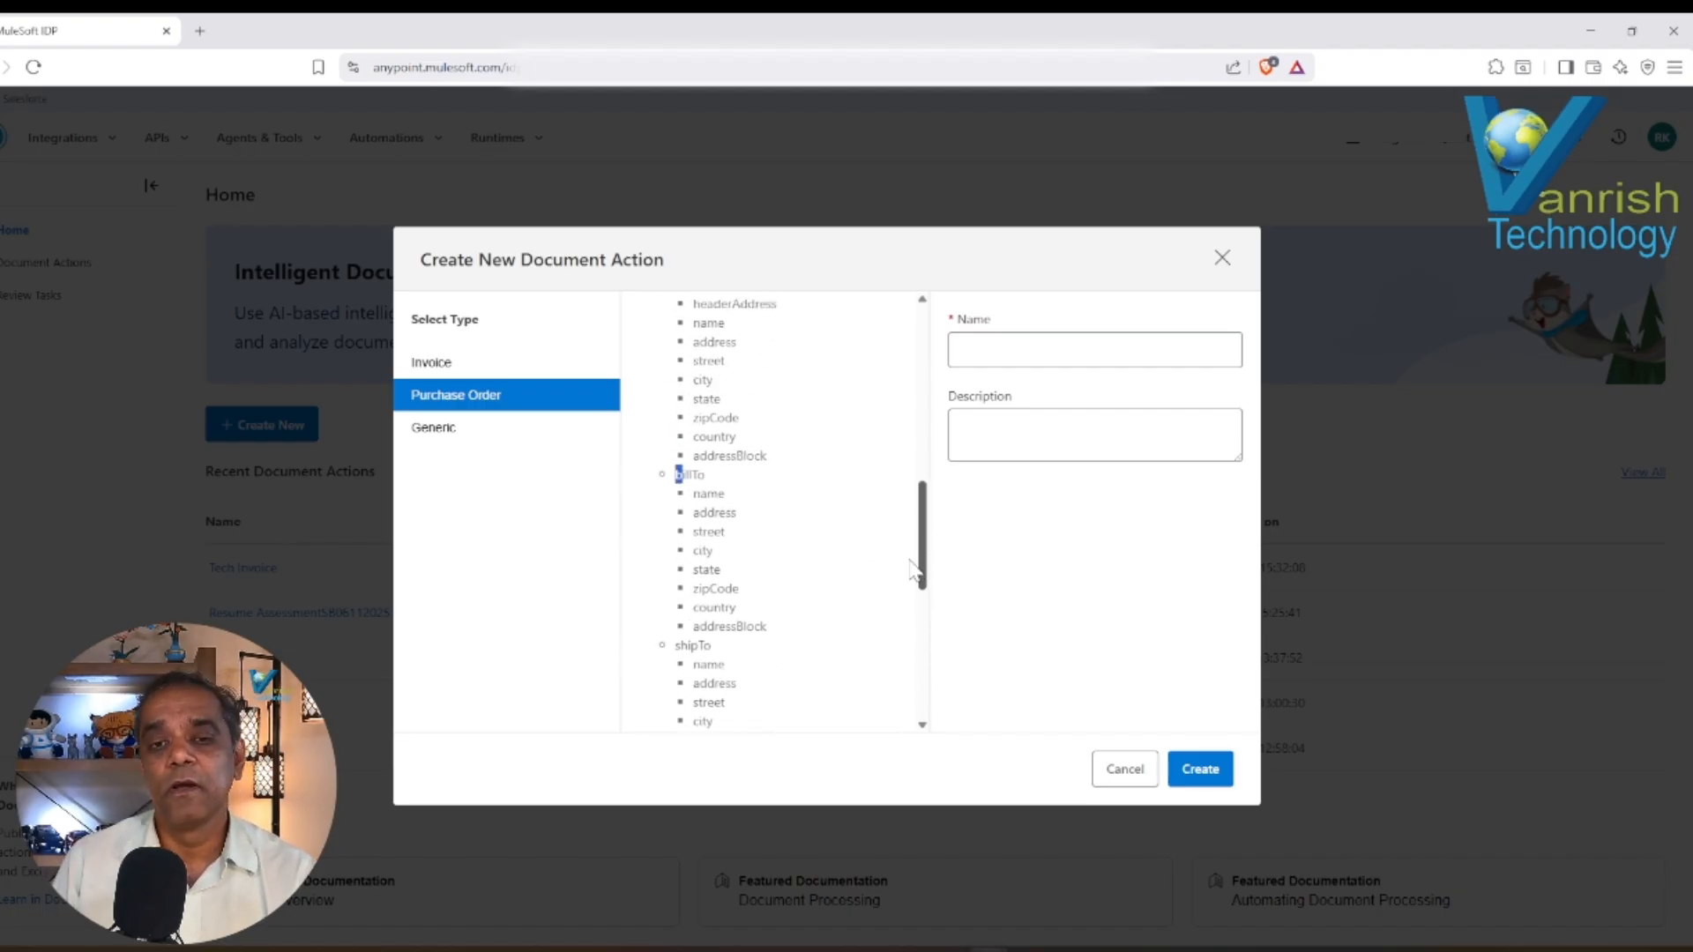
drag(912, 571, 911, 516)
click(434, 440)
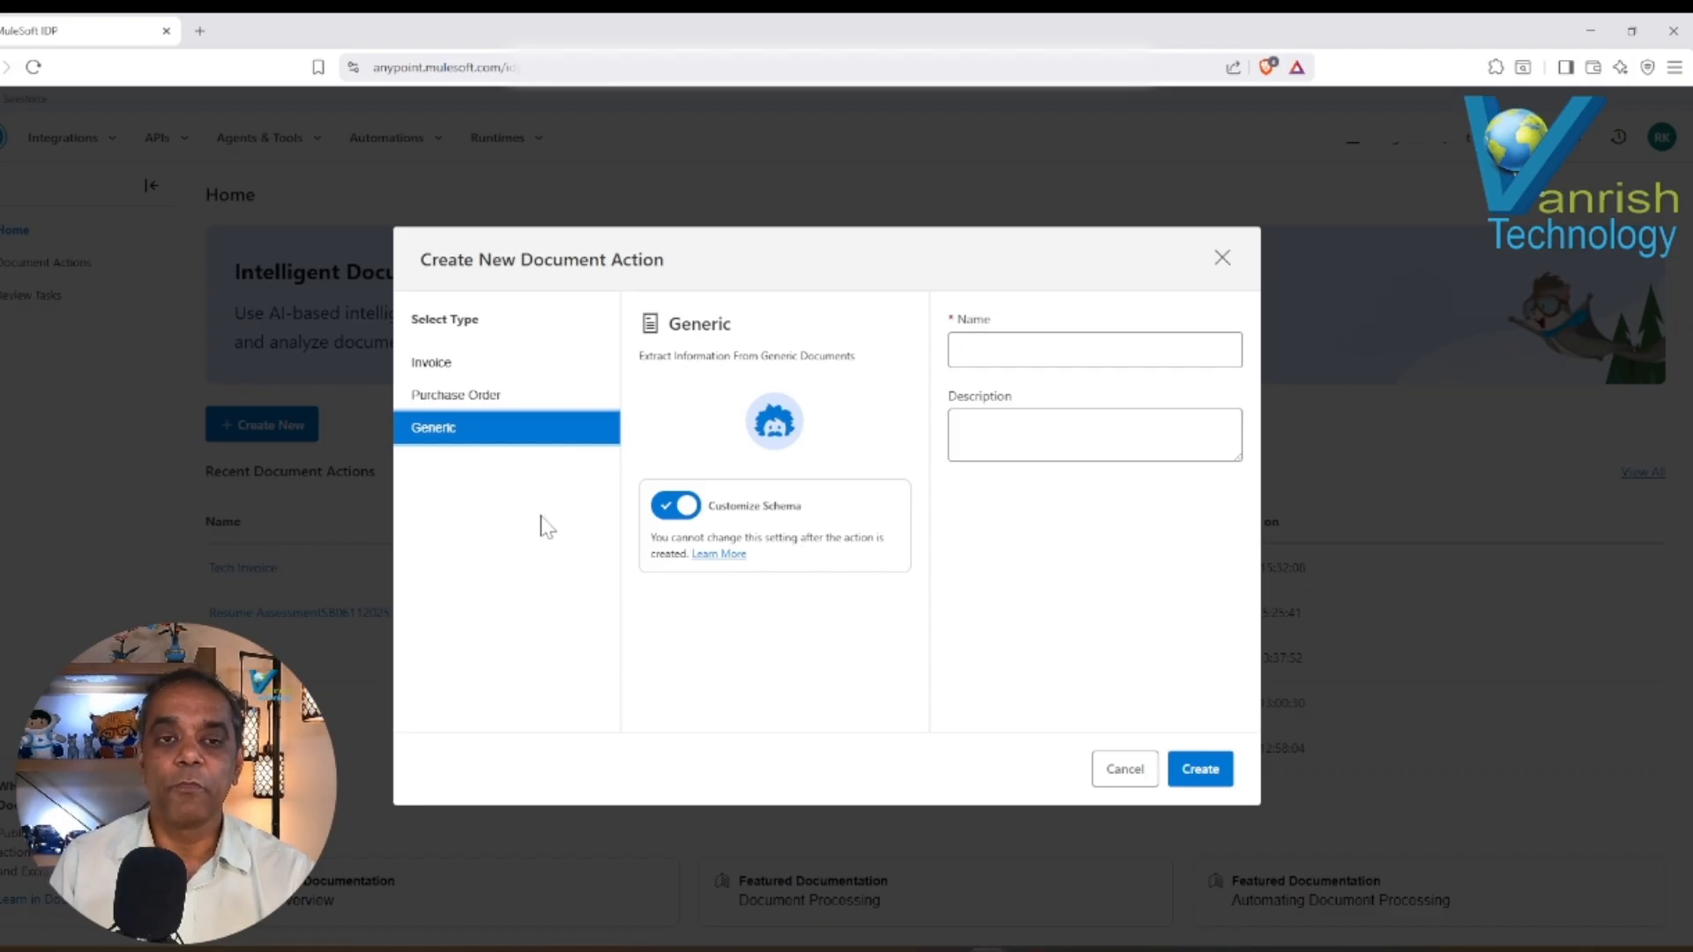
Create an Invoice document action named "Vanrish Invoice" with the description "This is Vanrish Invoice".
click(436, 367)
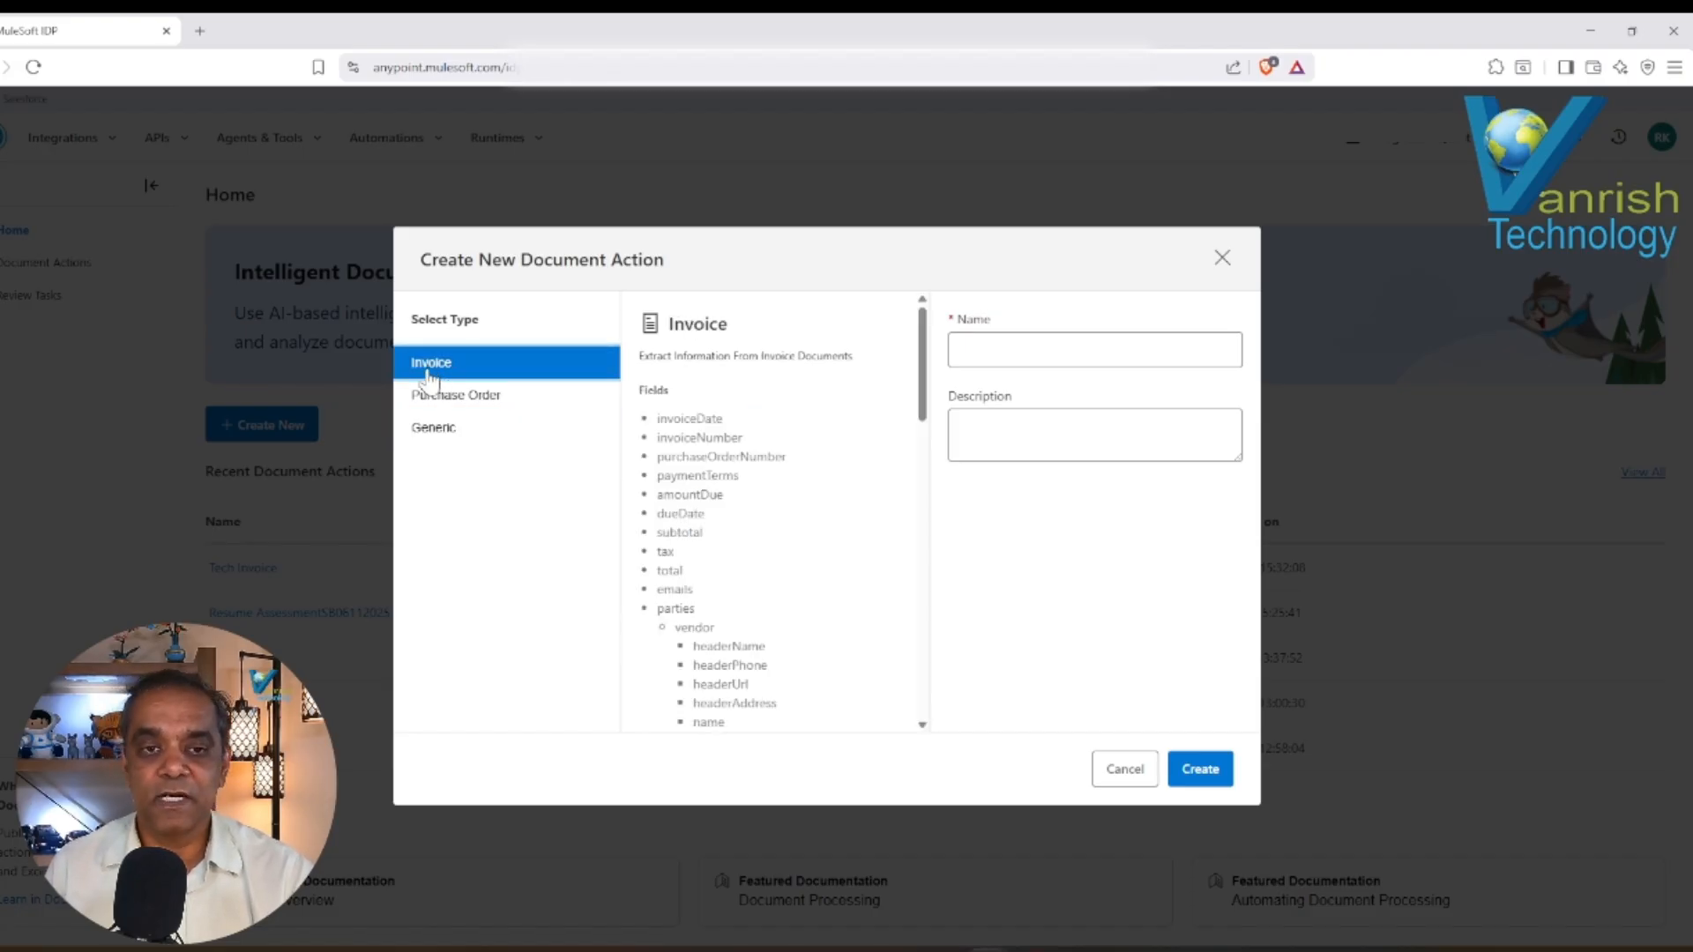
click(1093, 350)
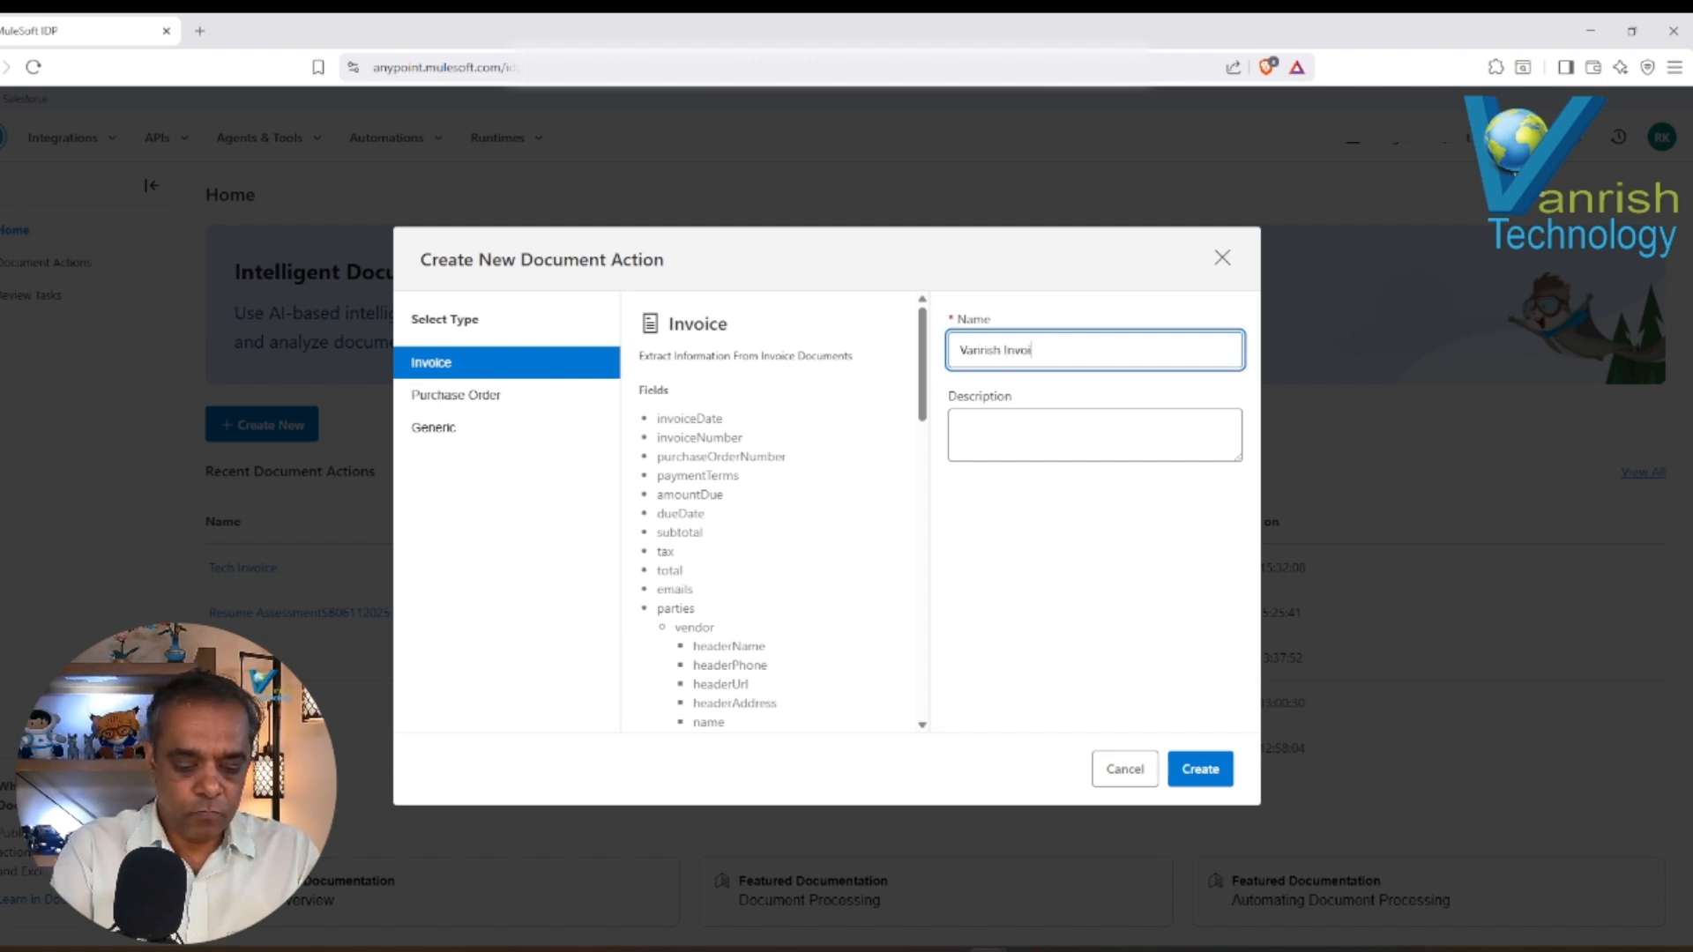
key(Tab)
text(is)
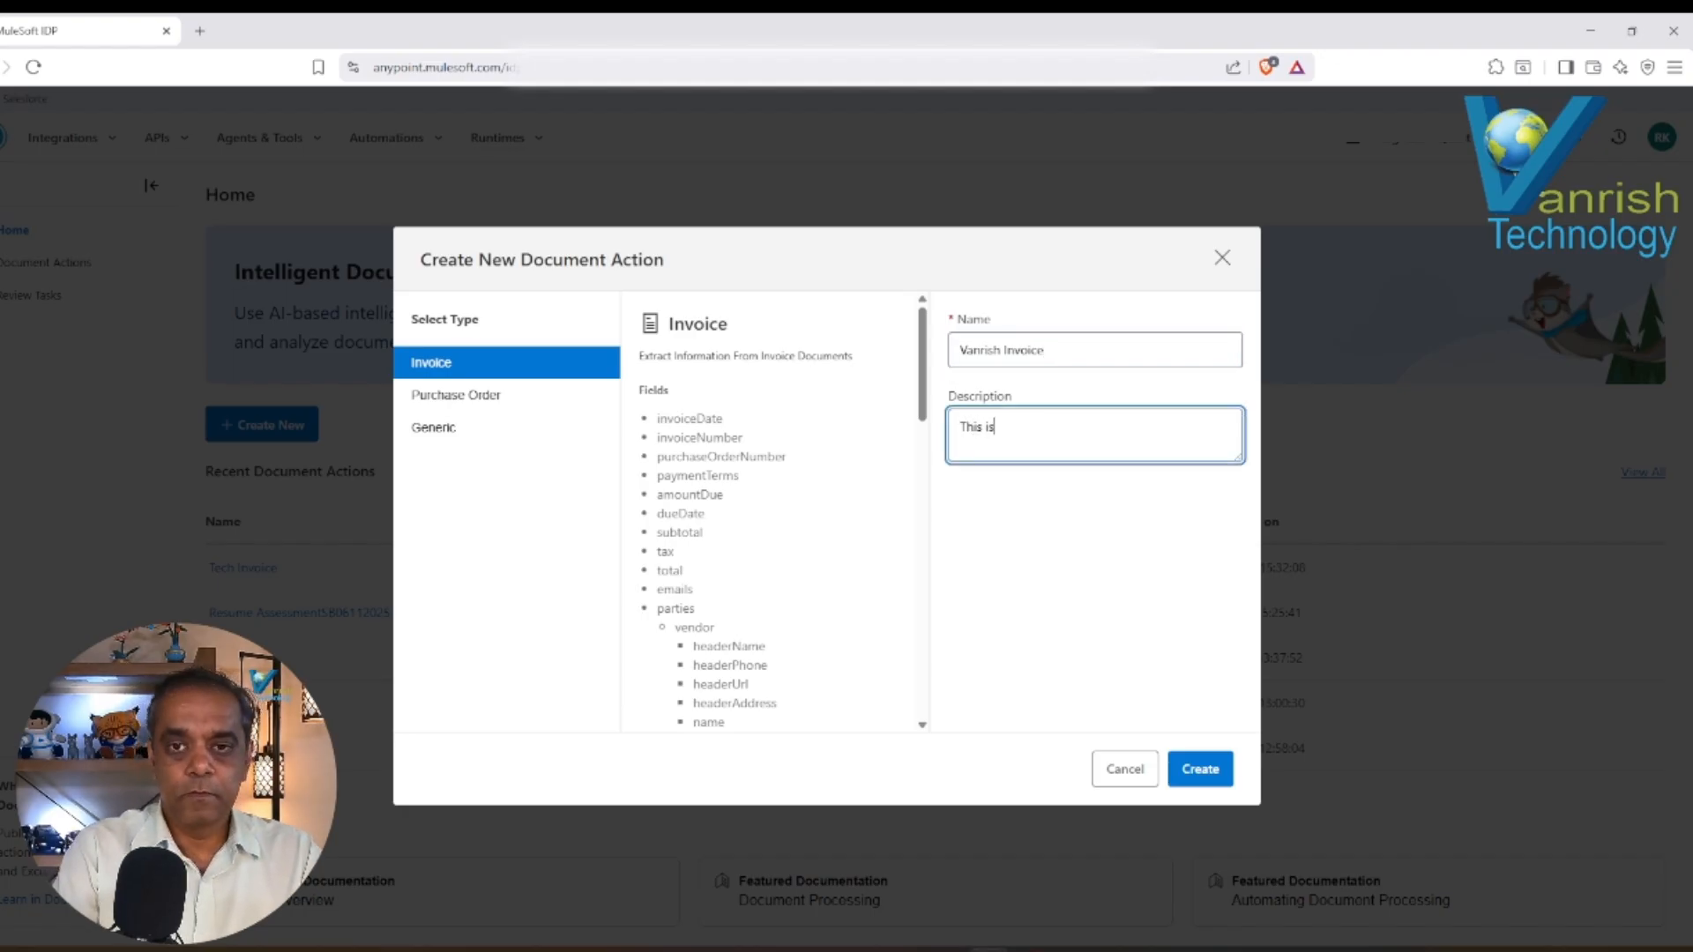
text( vanrish In)
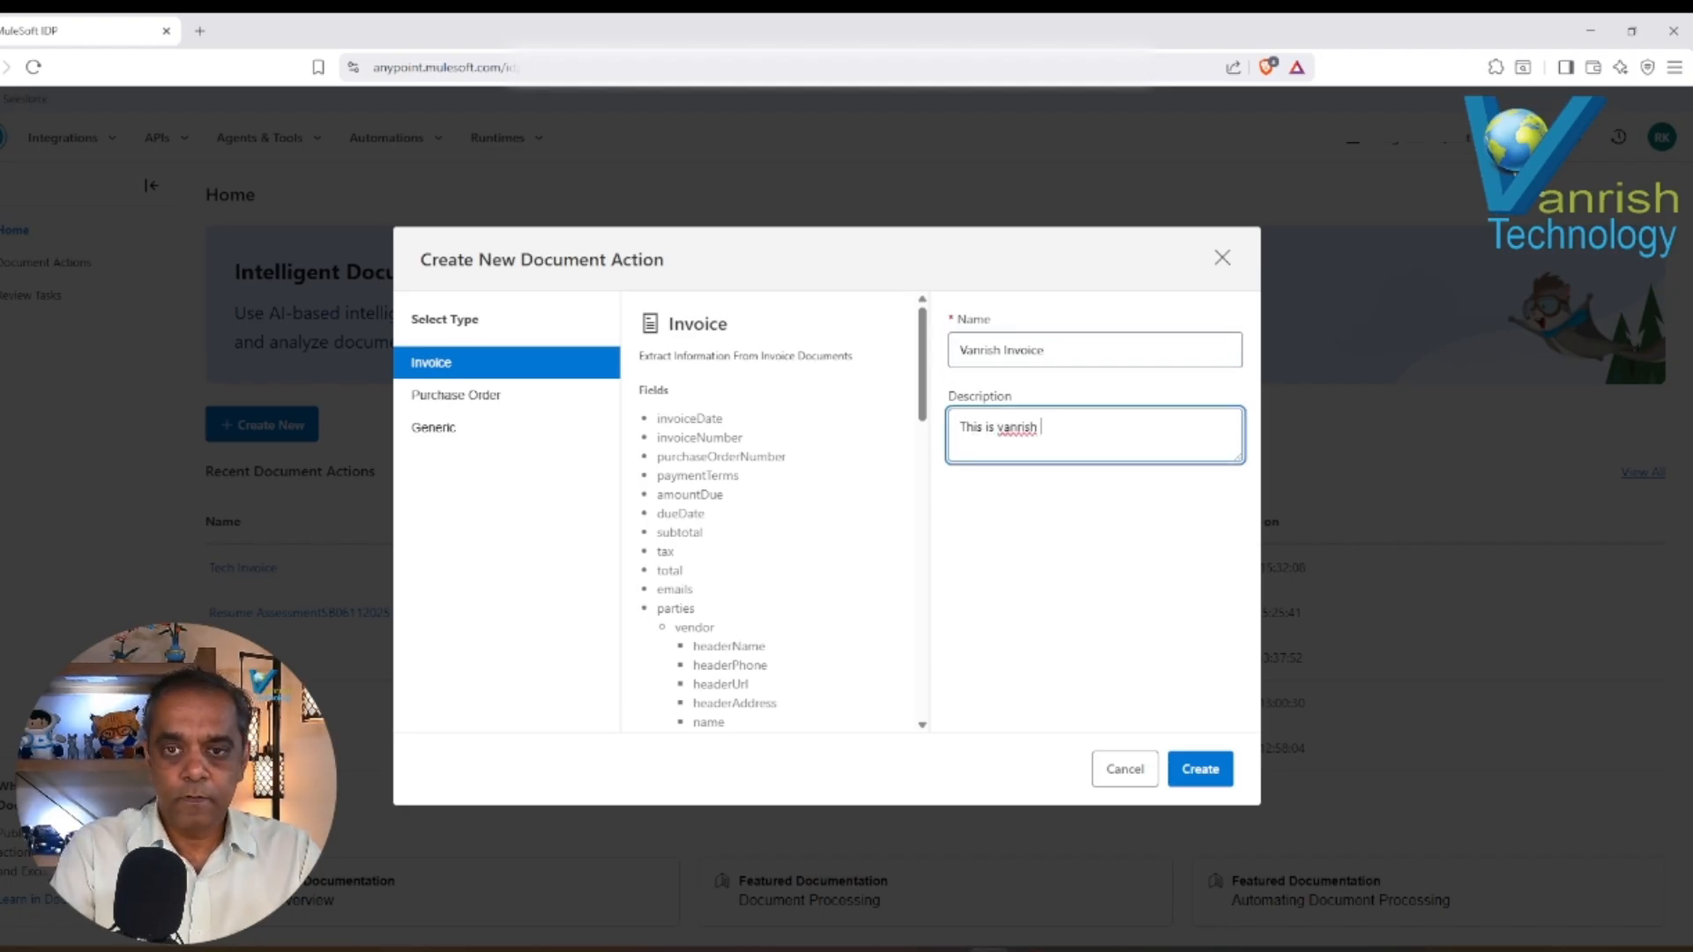
text(invoice)
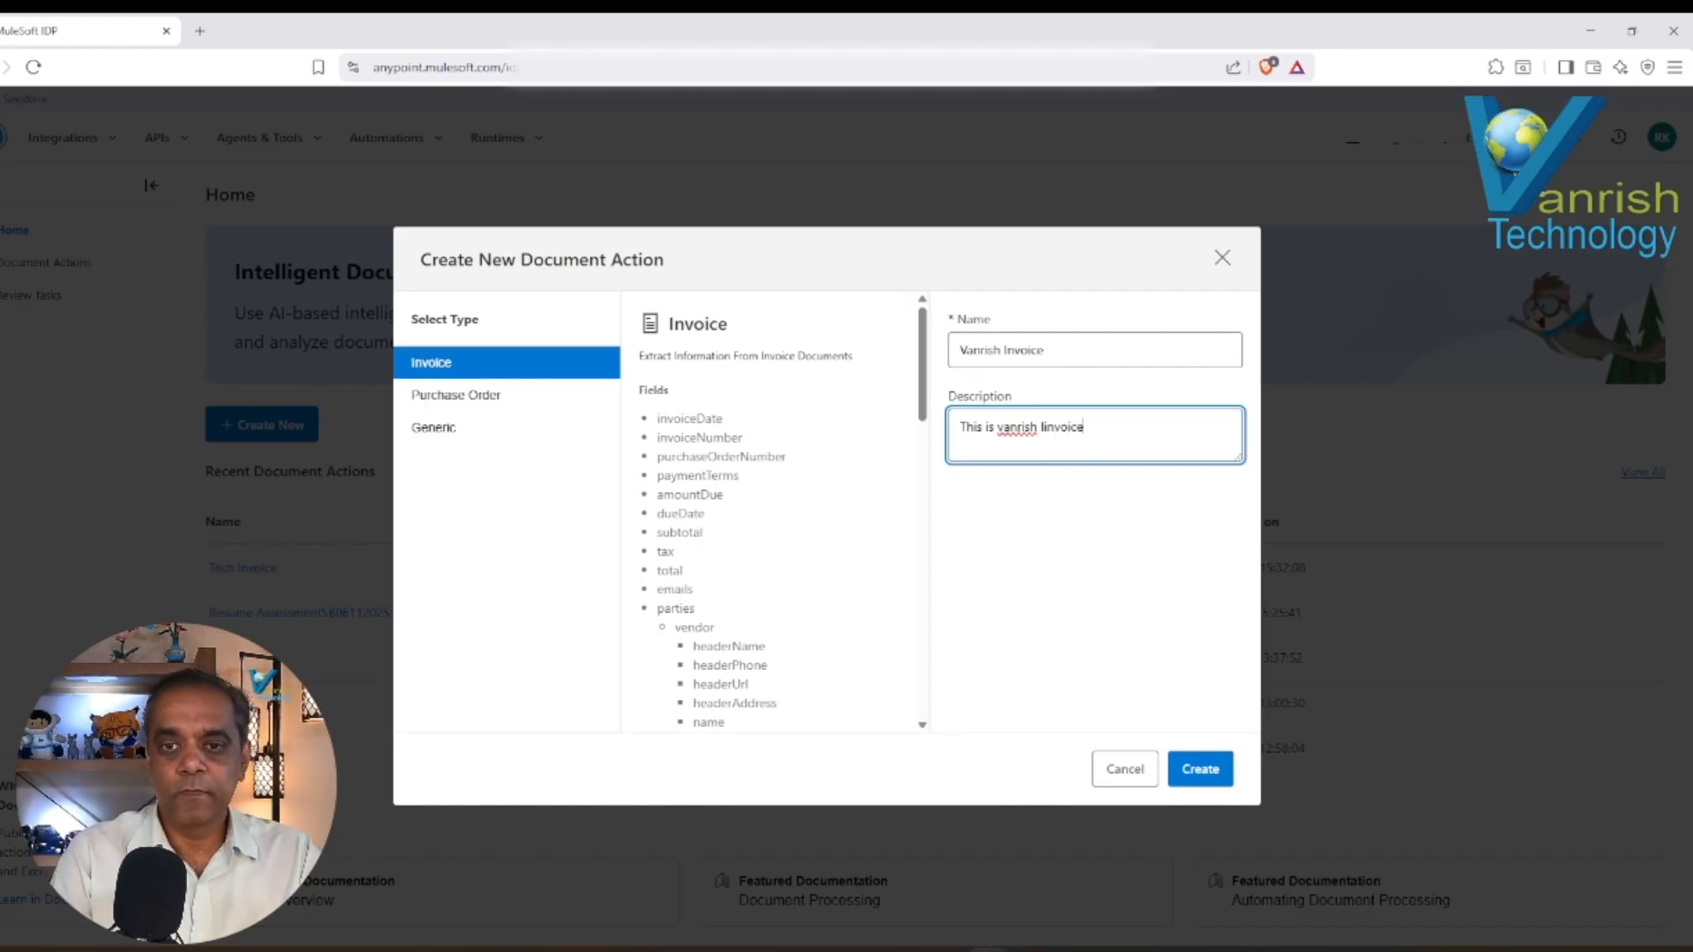
click(1002, 427)
key(BackSpace)
text(V)
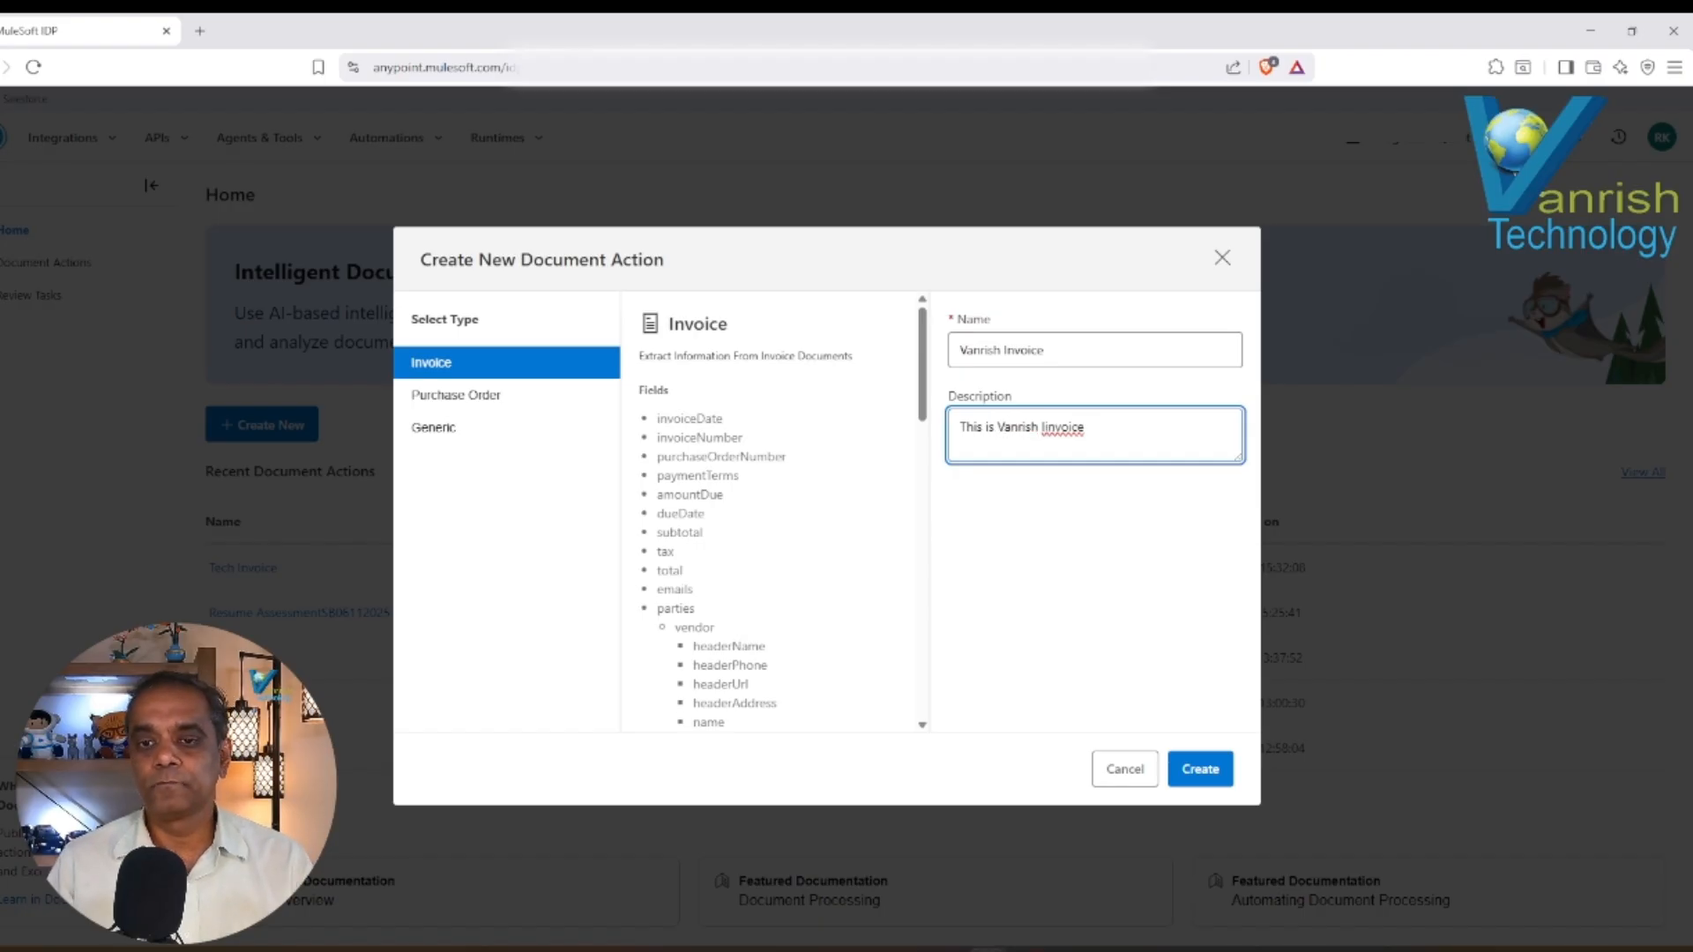
click(1041, 428)
key(Delete)
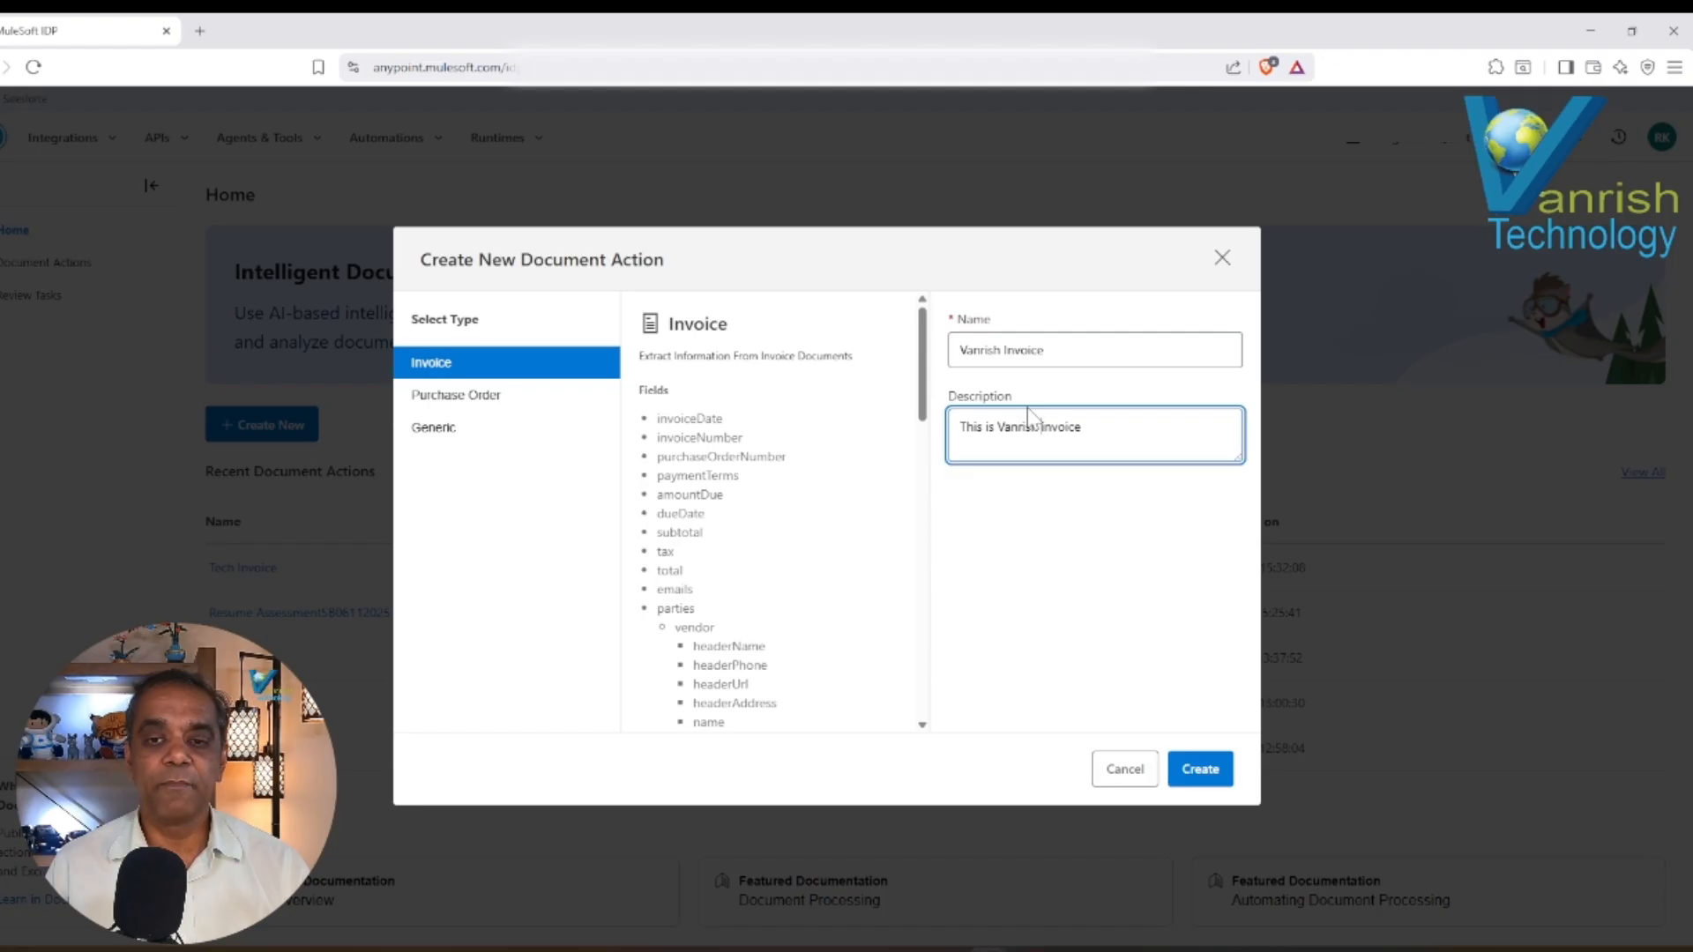
click(1192, 776)
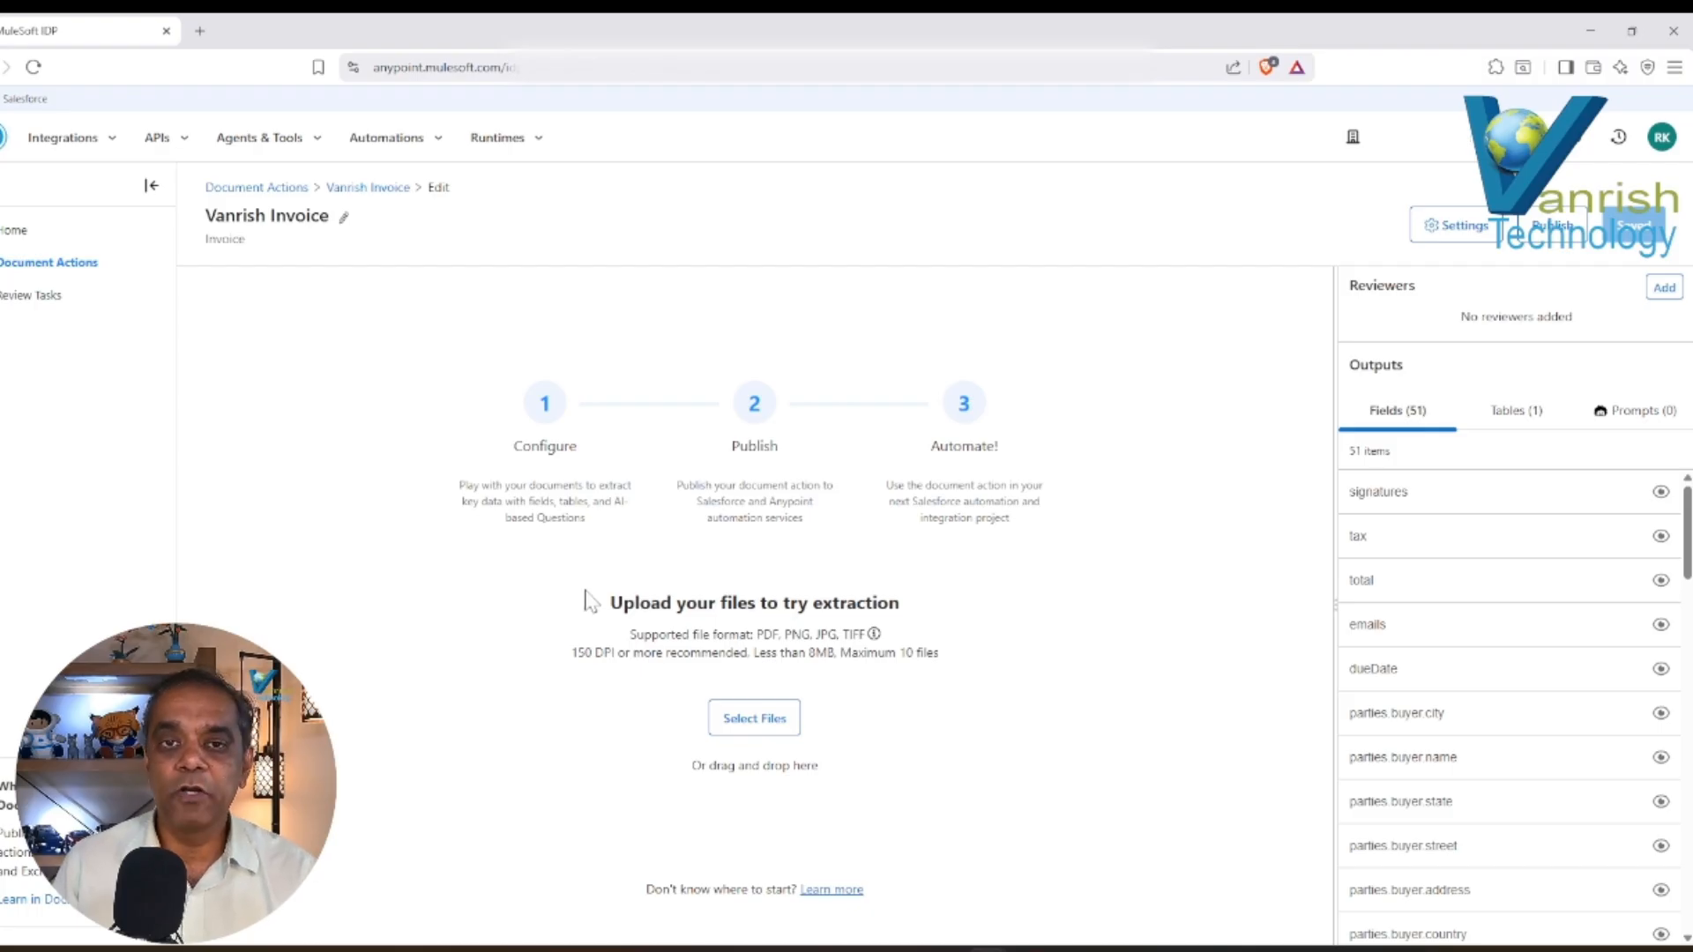
Check the upload requirements and add vanrishInvoice.pdf as the file for trial extraction.
drag(610, 602, 732, 603)
drag(630, 634, 940, 640)
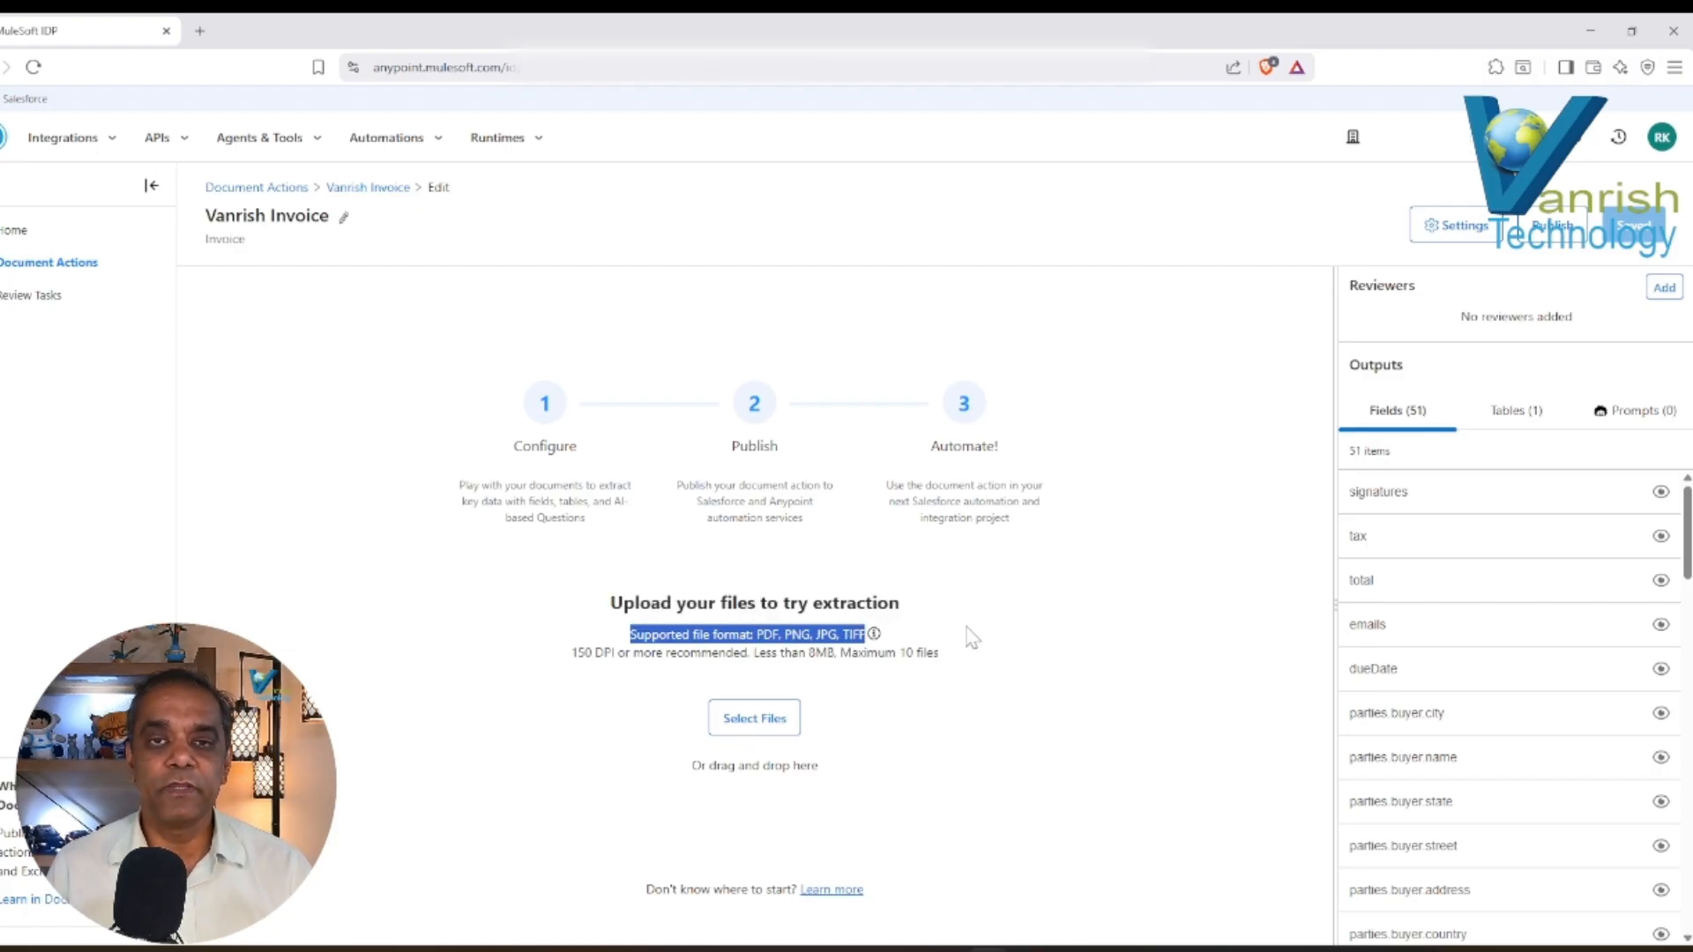
drag(571, 654, 614, 654)
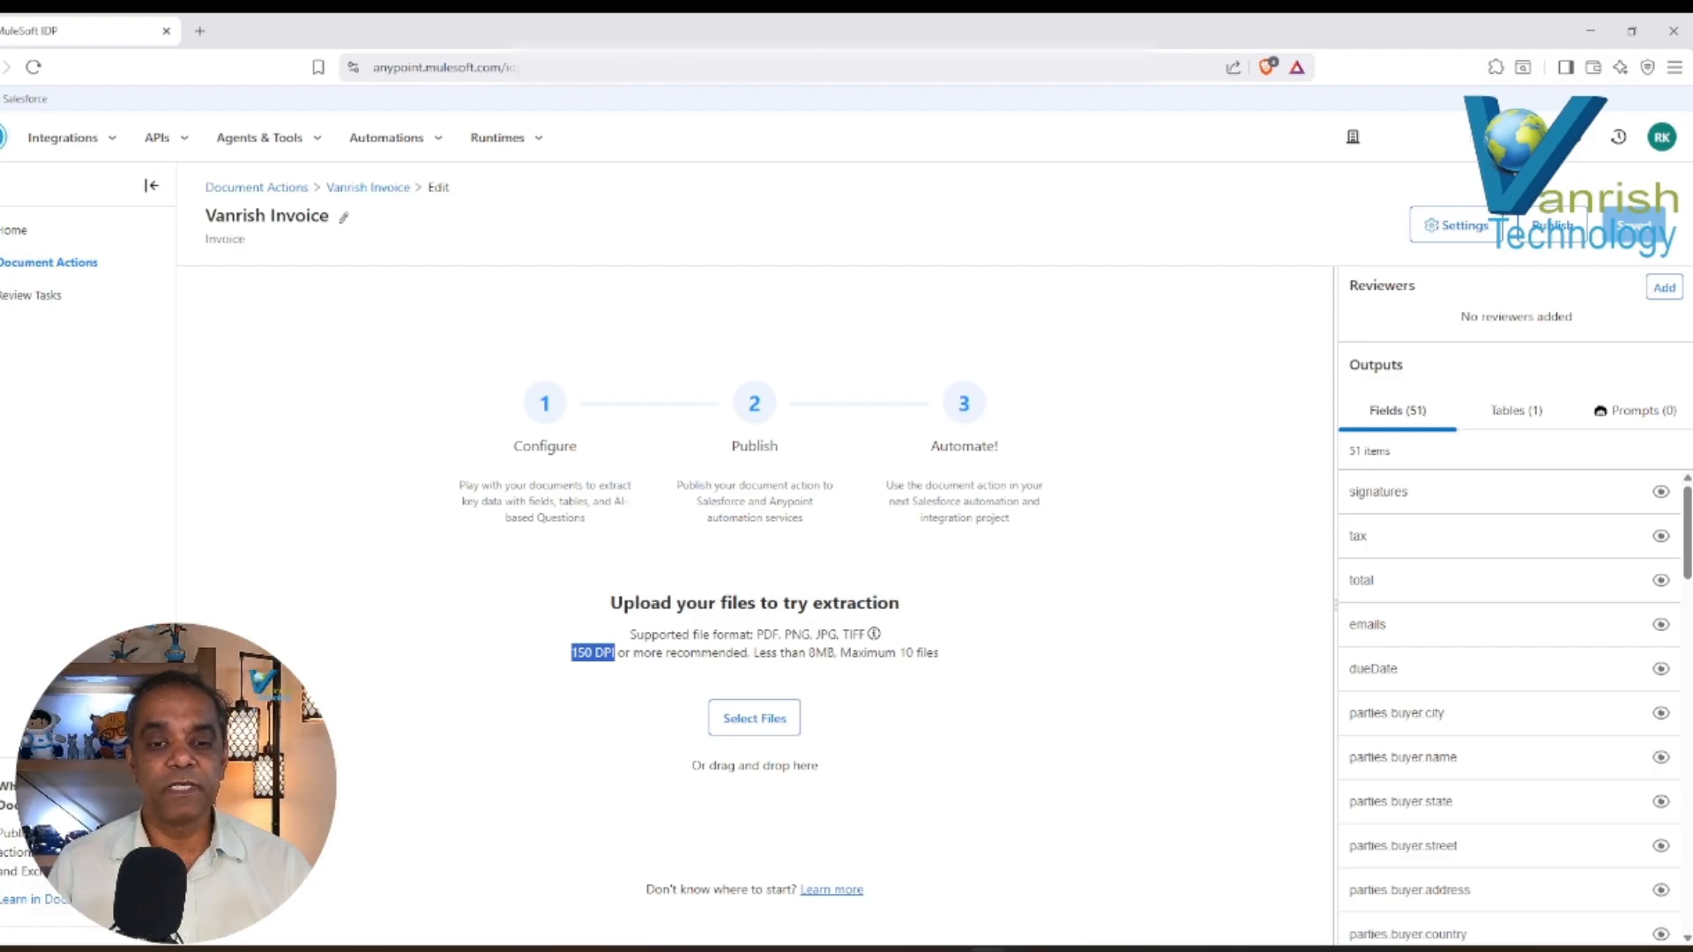
drag(751, 654, 939, 653)
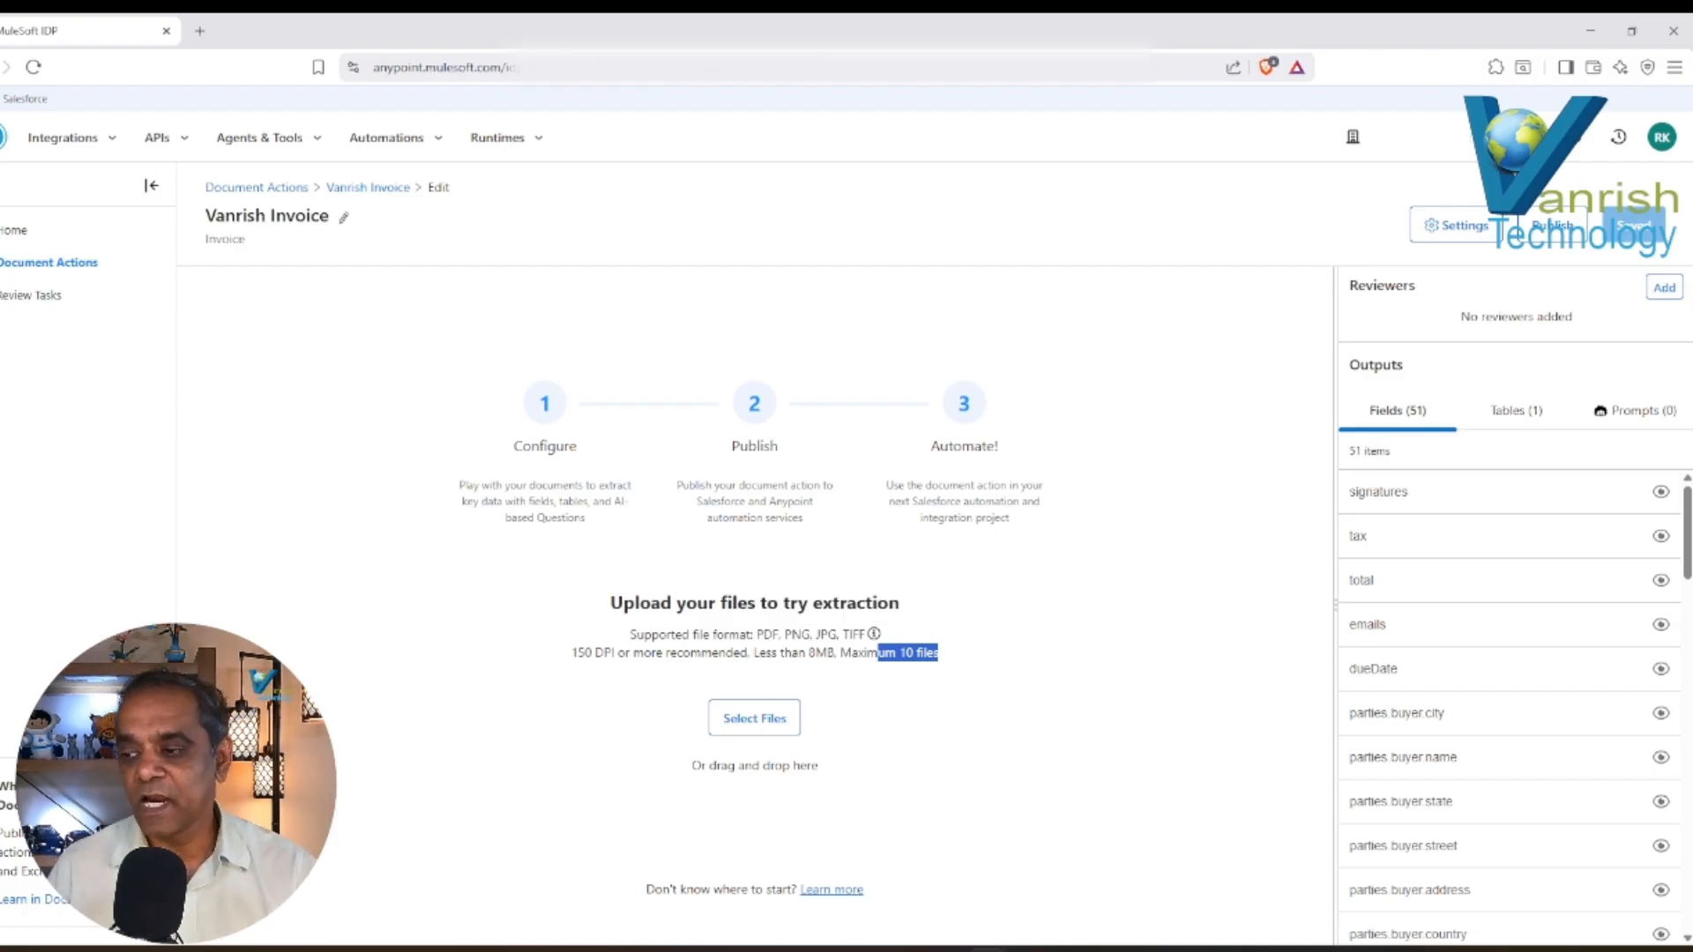
drag(882, 397, 703, 529)
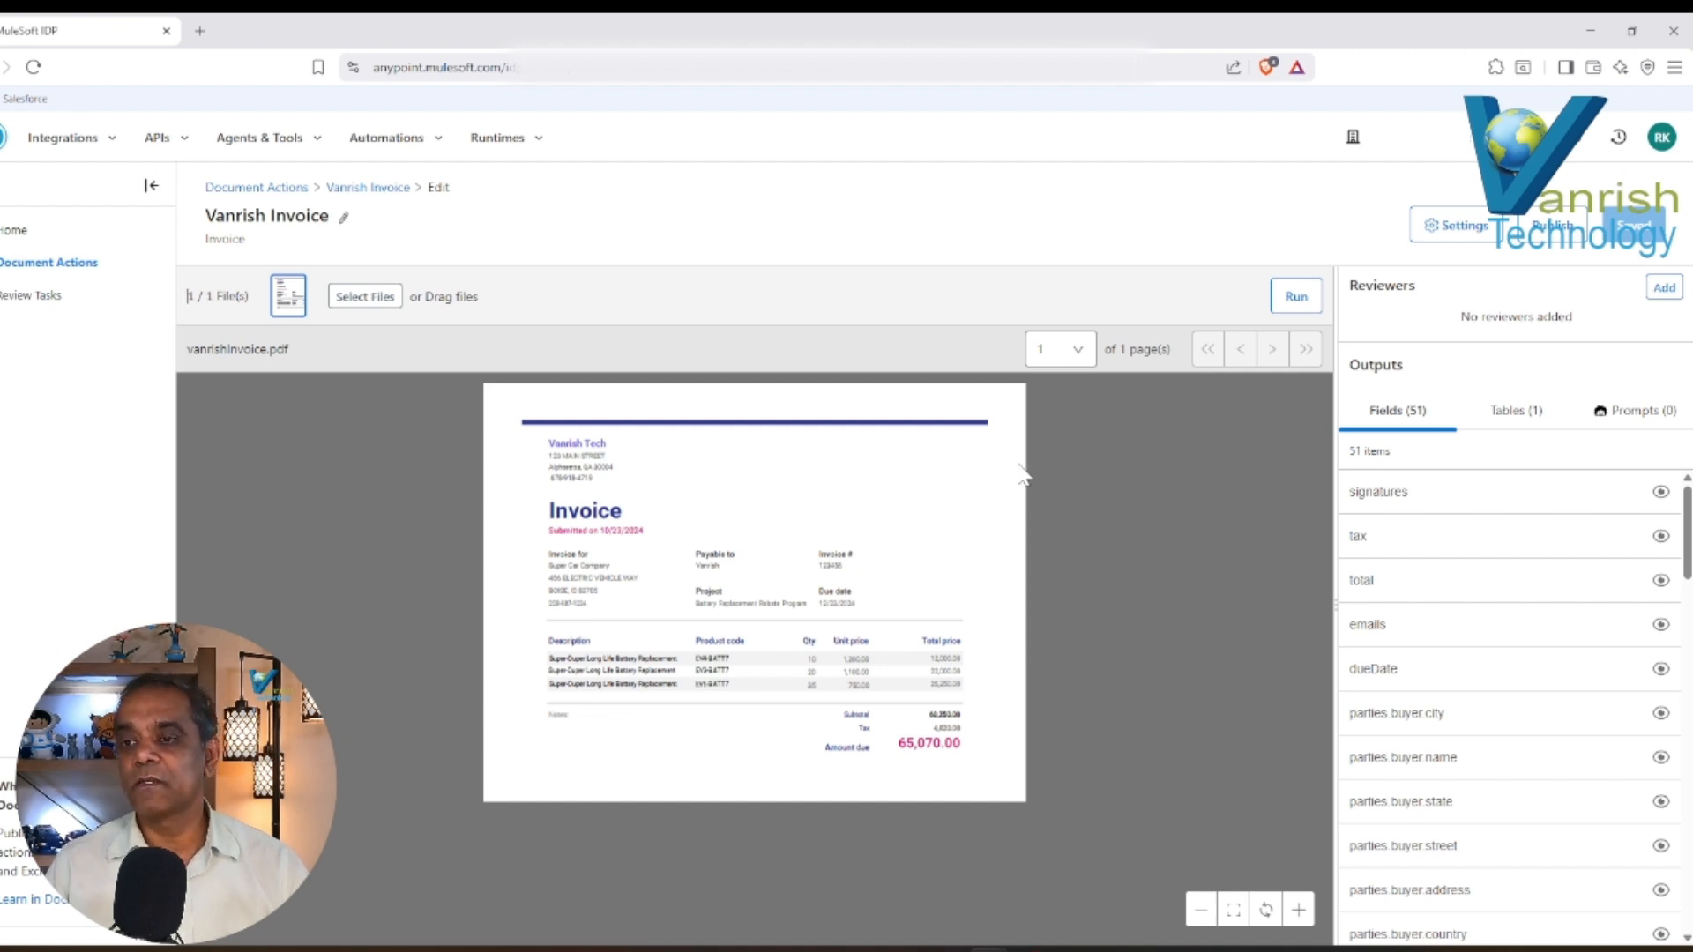
Expand the signatures, tax, total, emails and parties.buyer.city output fields to examine their required and confidence threshold settings.
click(1384, 496)
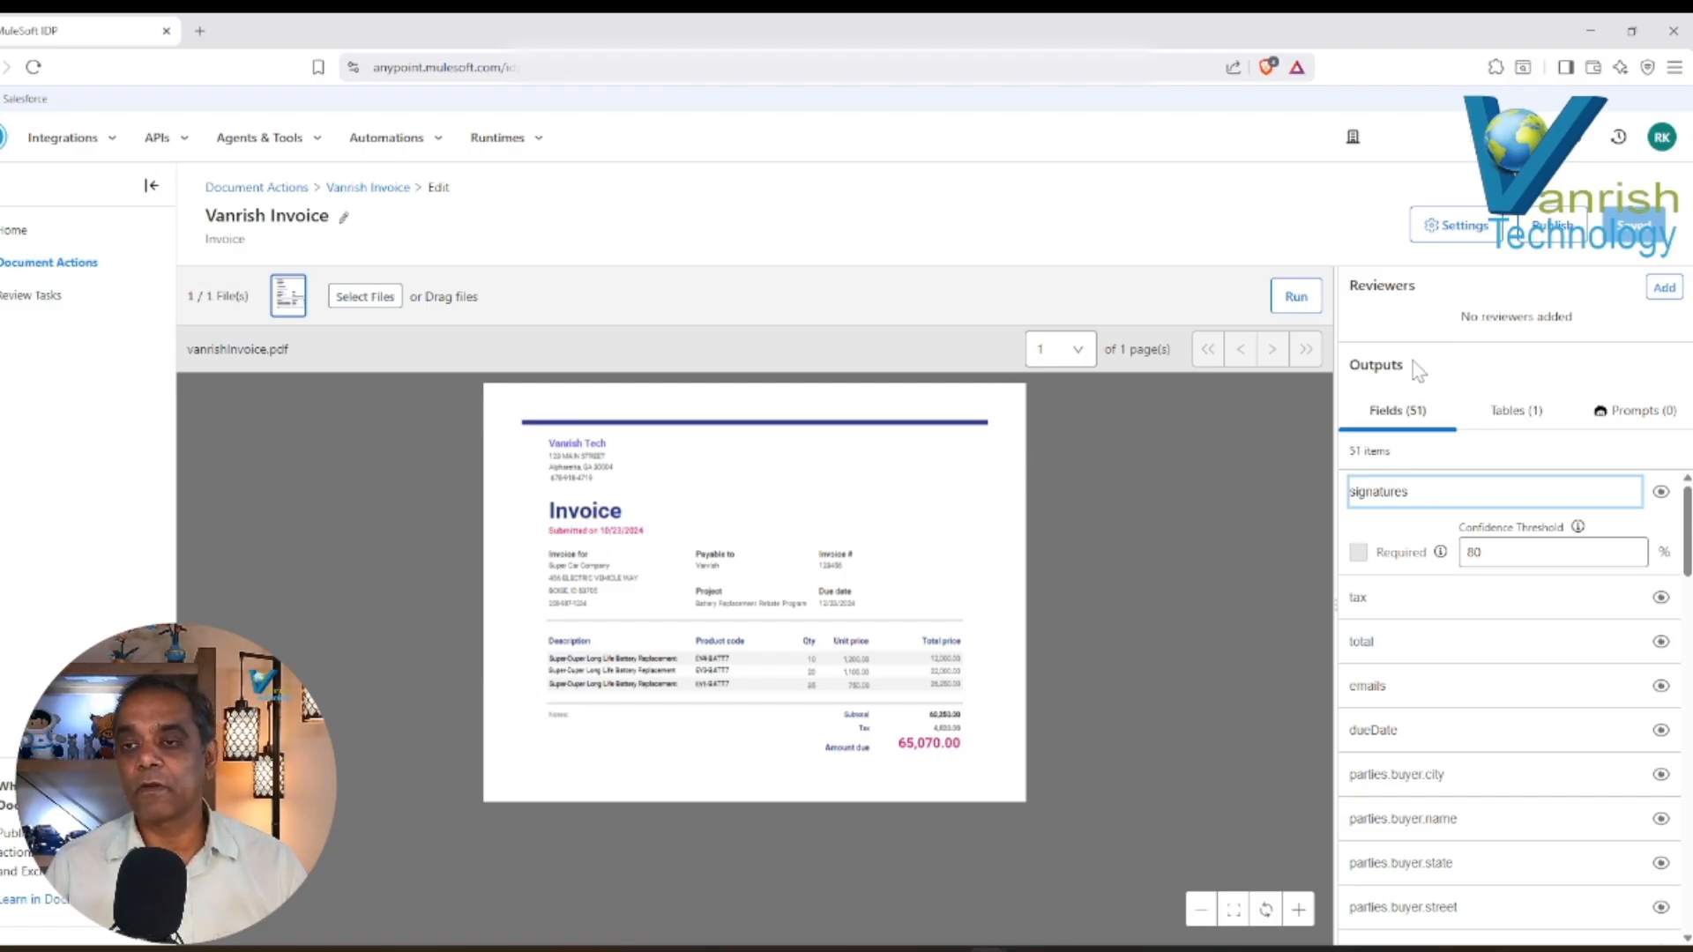
mouse_move(1443, 555)
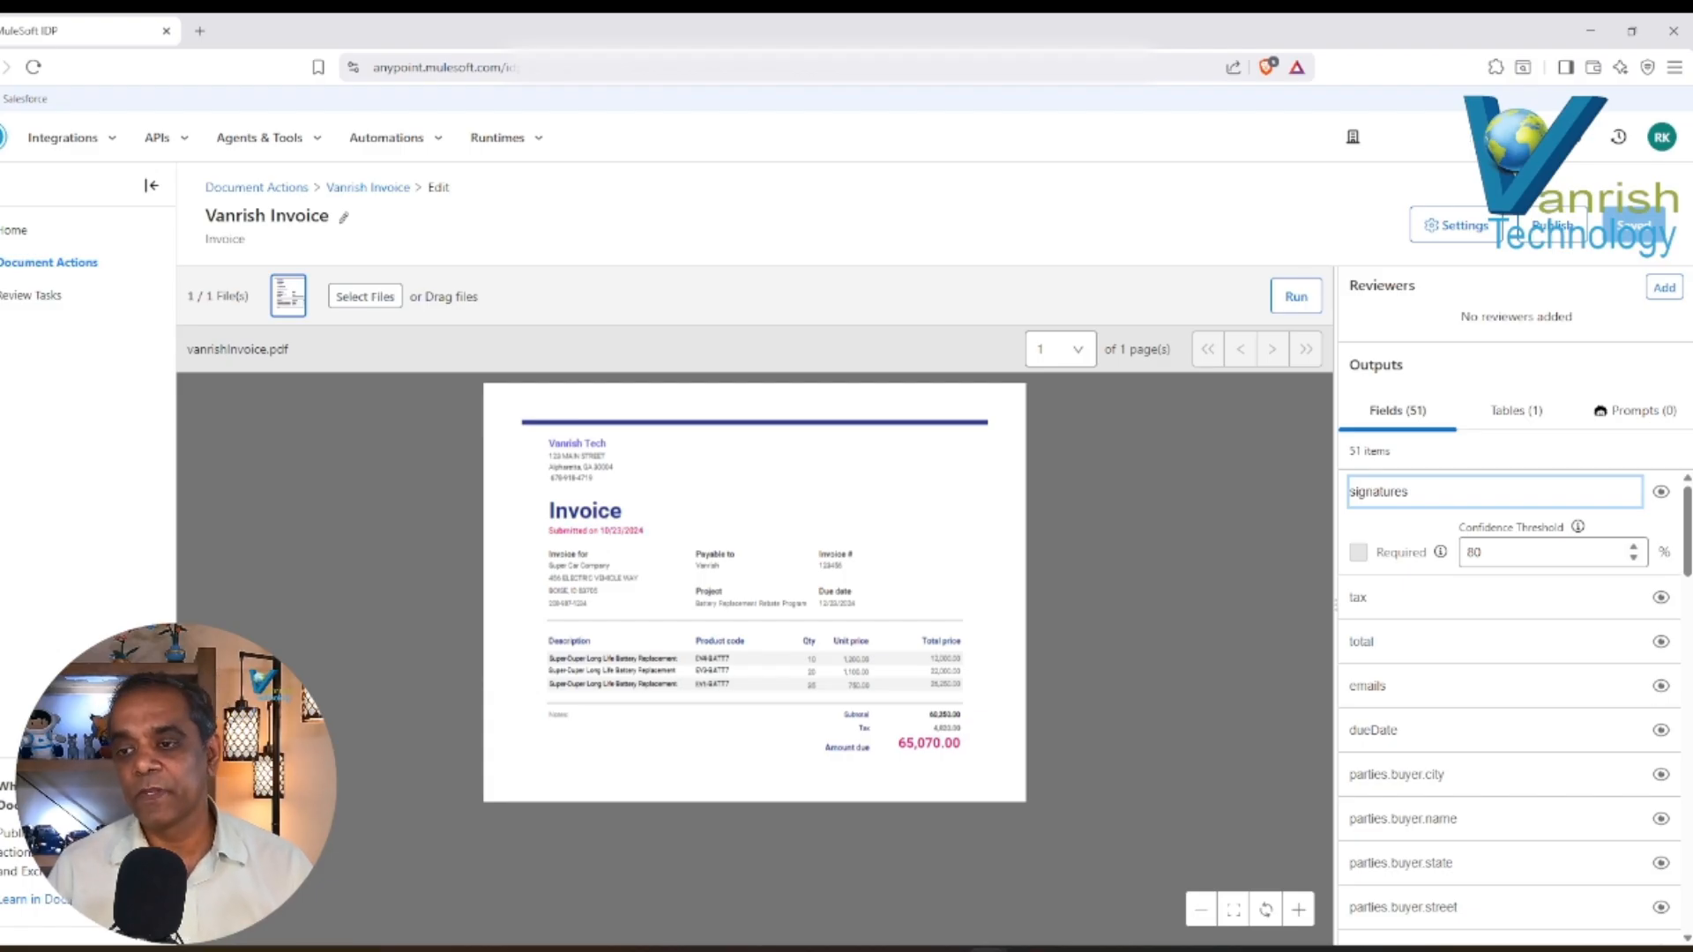
click(1398, 598)
click(1398, 704)
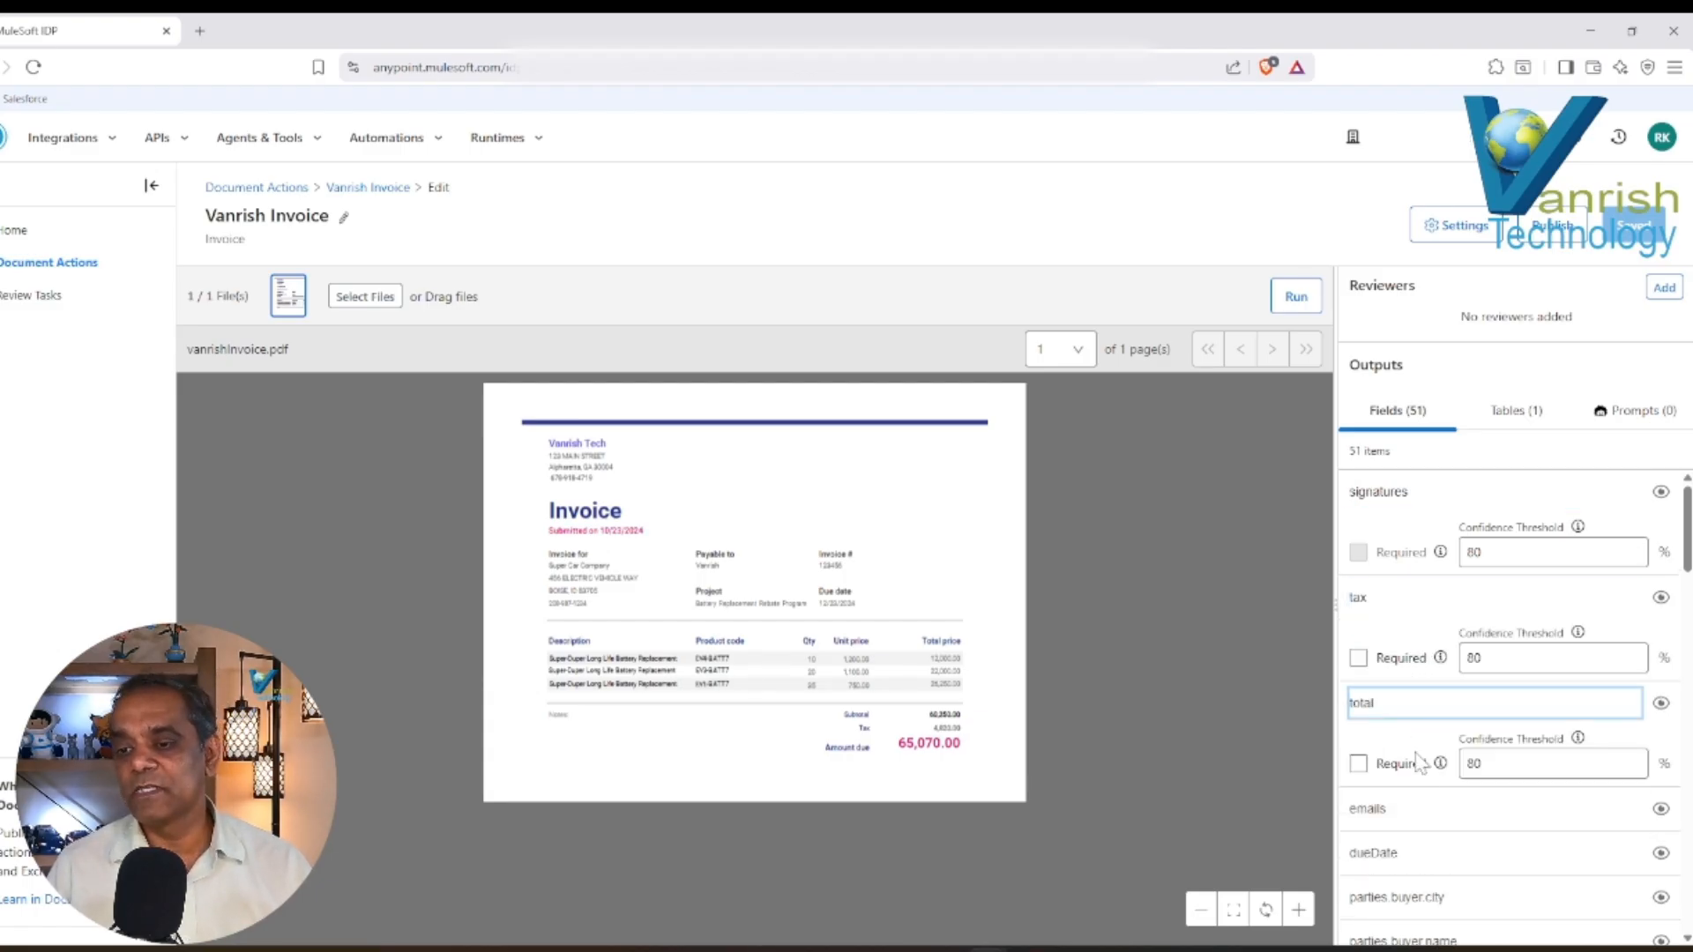
click(1413, 810)
scroll(1420, 807, down, 5)
click(1401, 498)
scroll(1486, 537, up, 5)
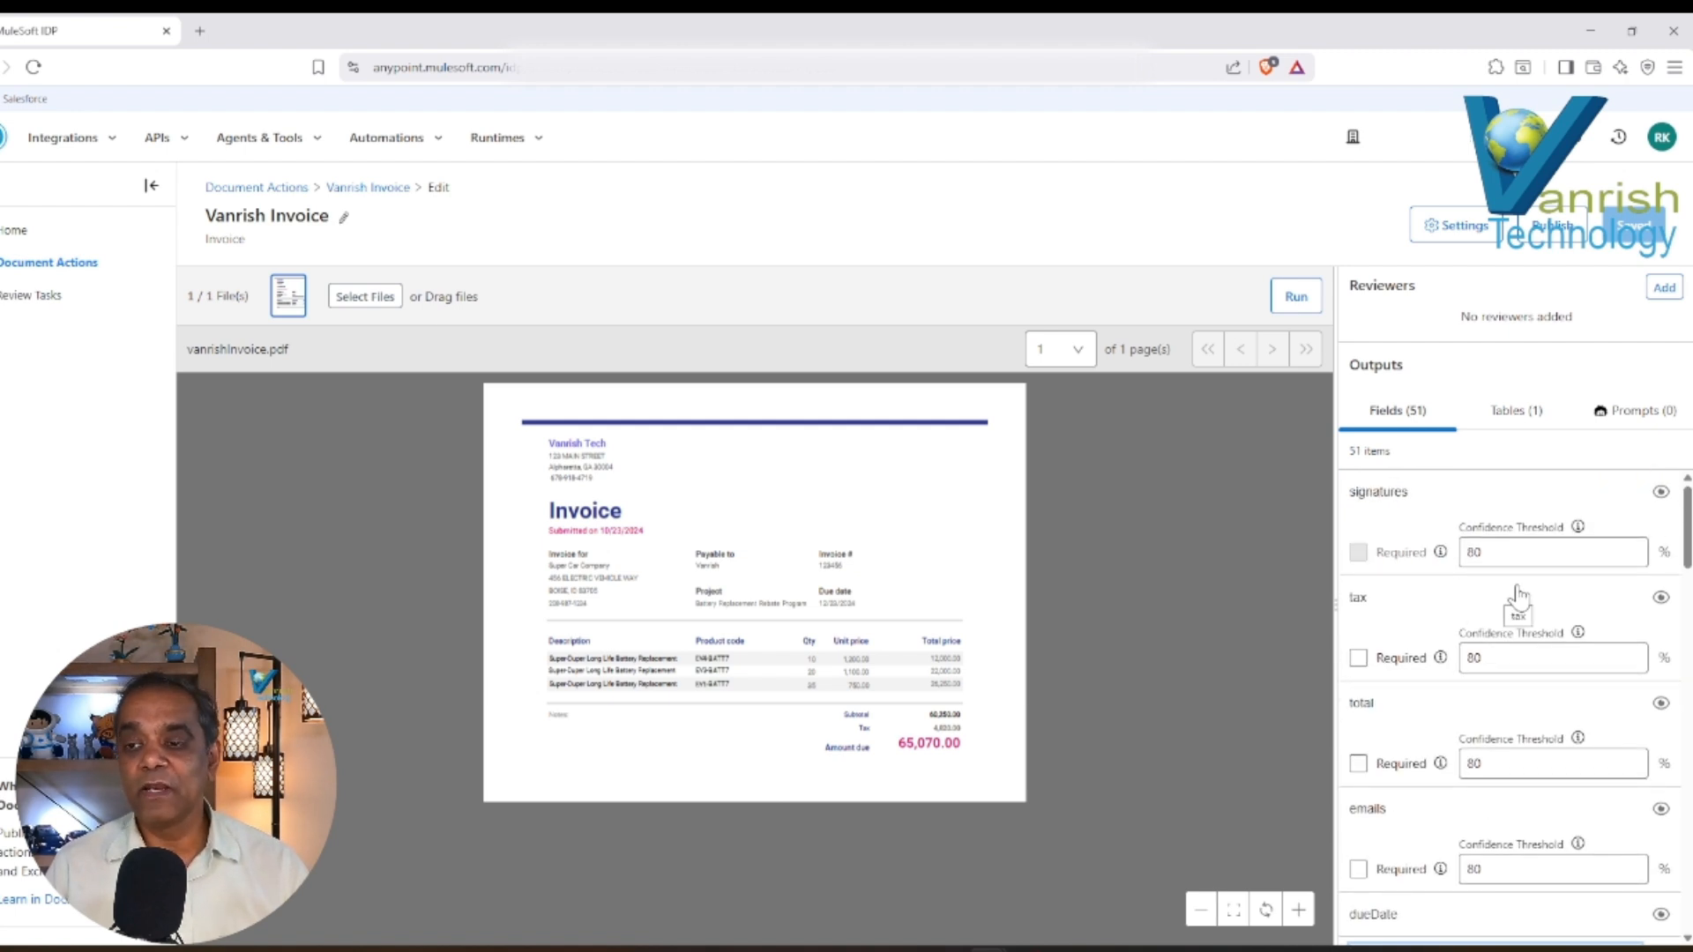
drag(1687, 553, 1687, 563)
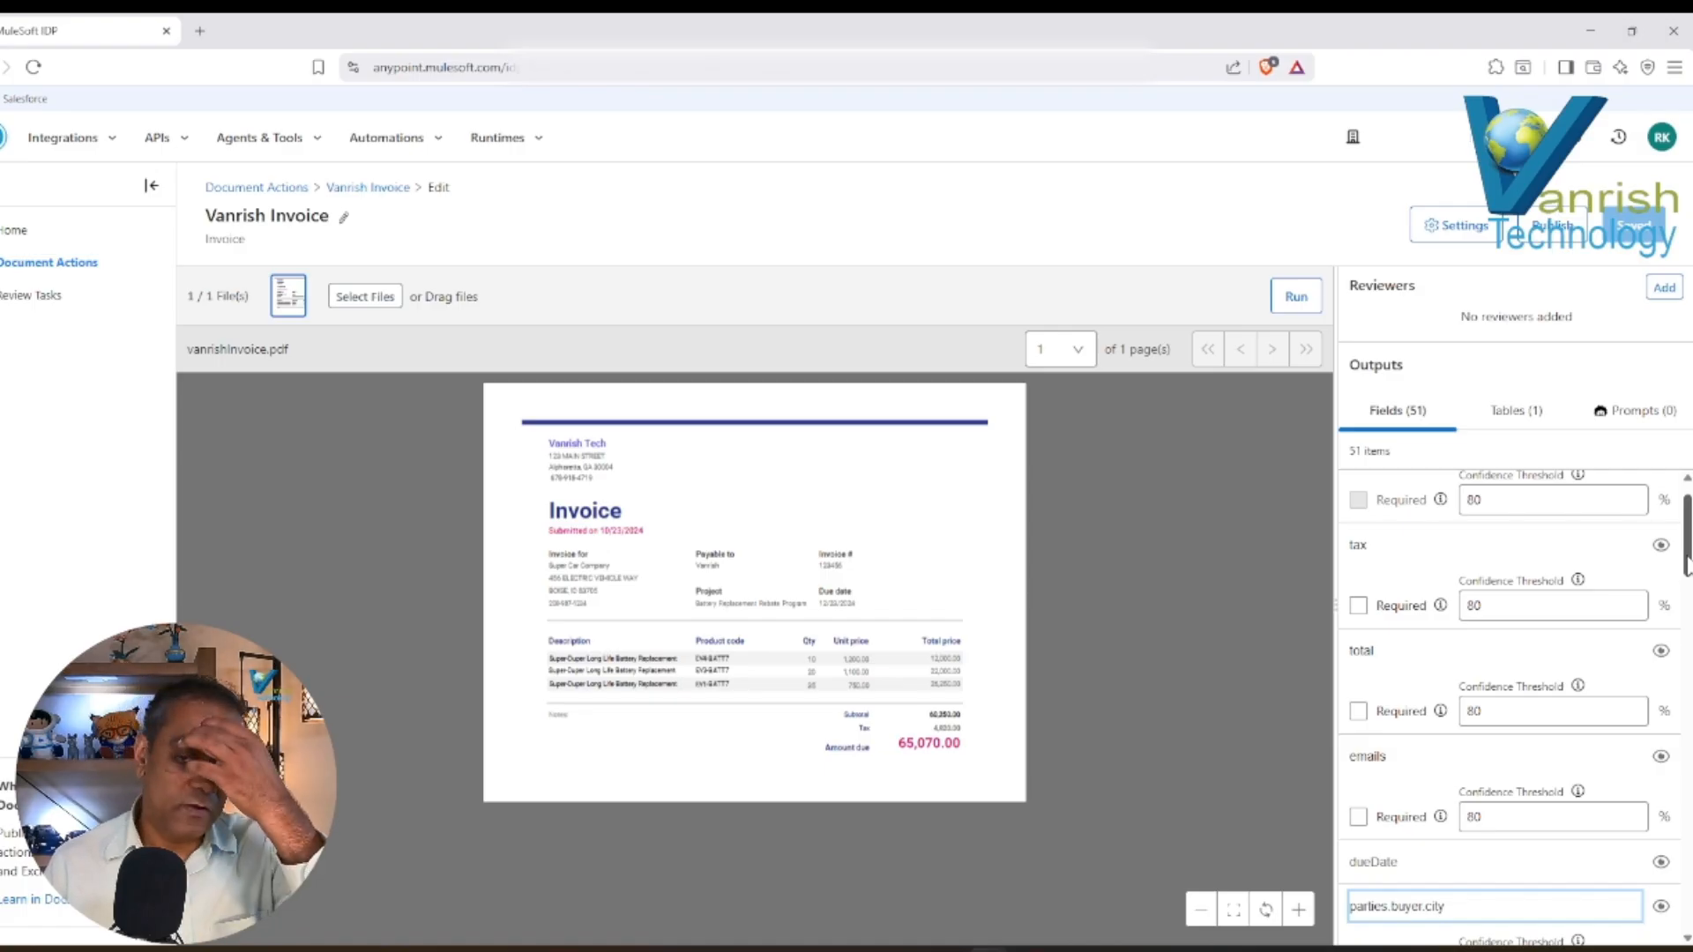
Mark the total output field as required.
drag(1687, 563, 1687, 575)
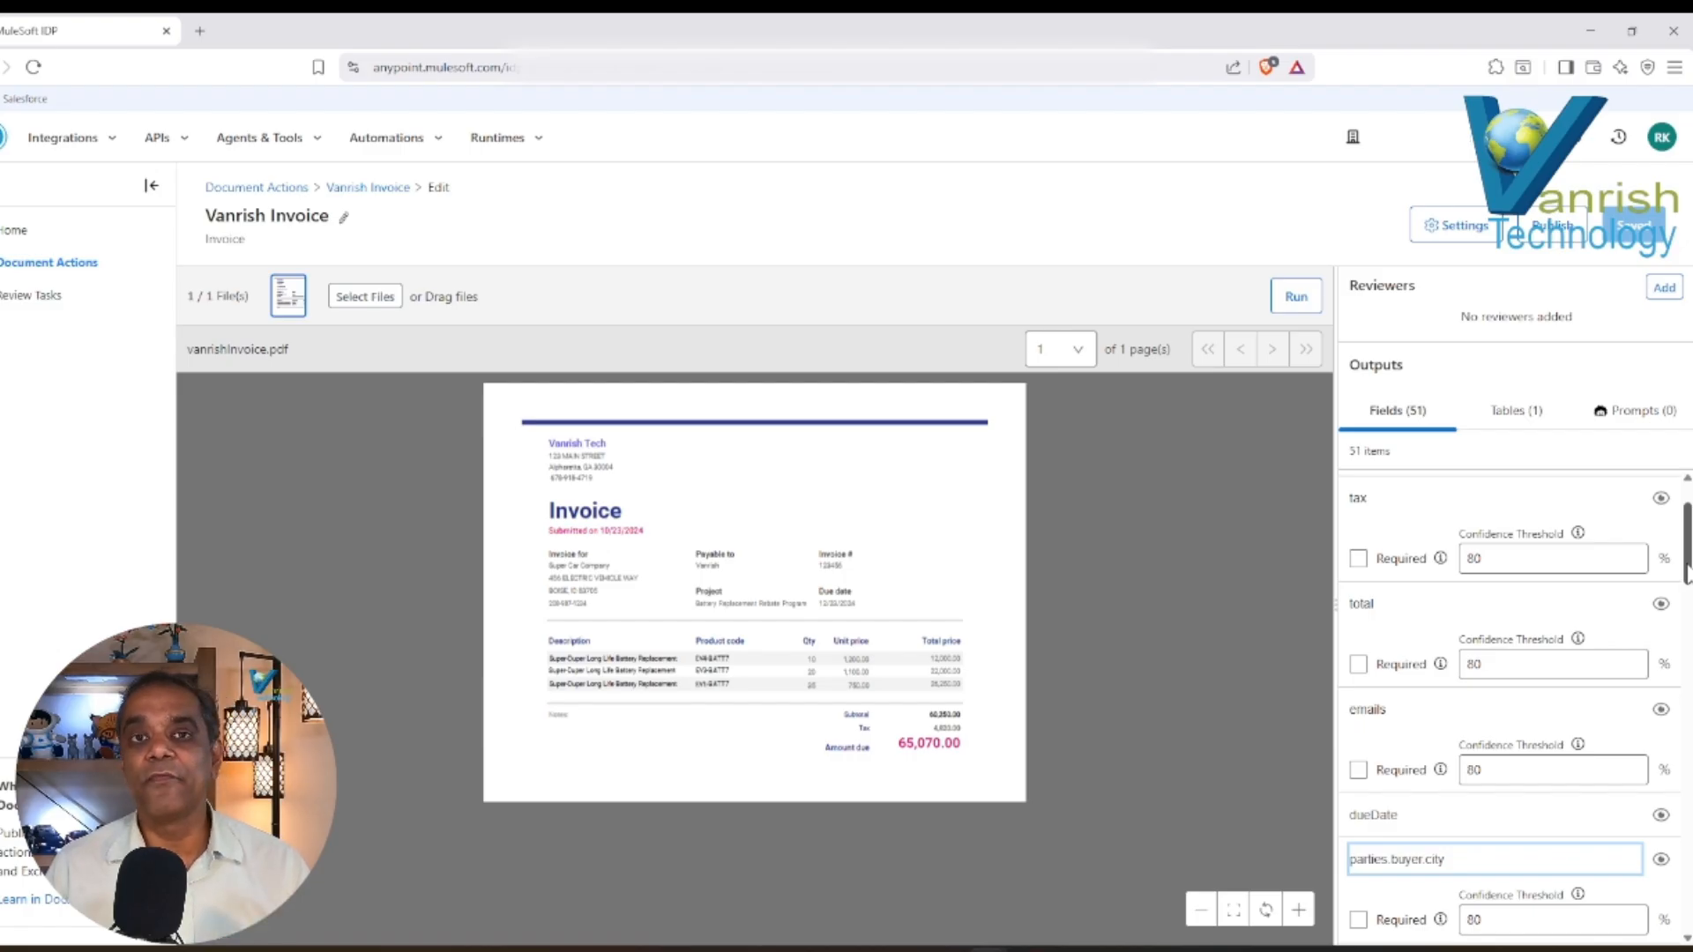
drag(1686, 571, 1684, 623)
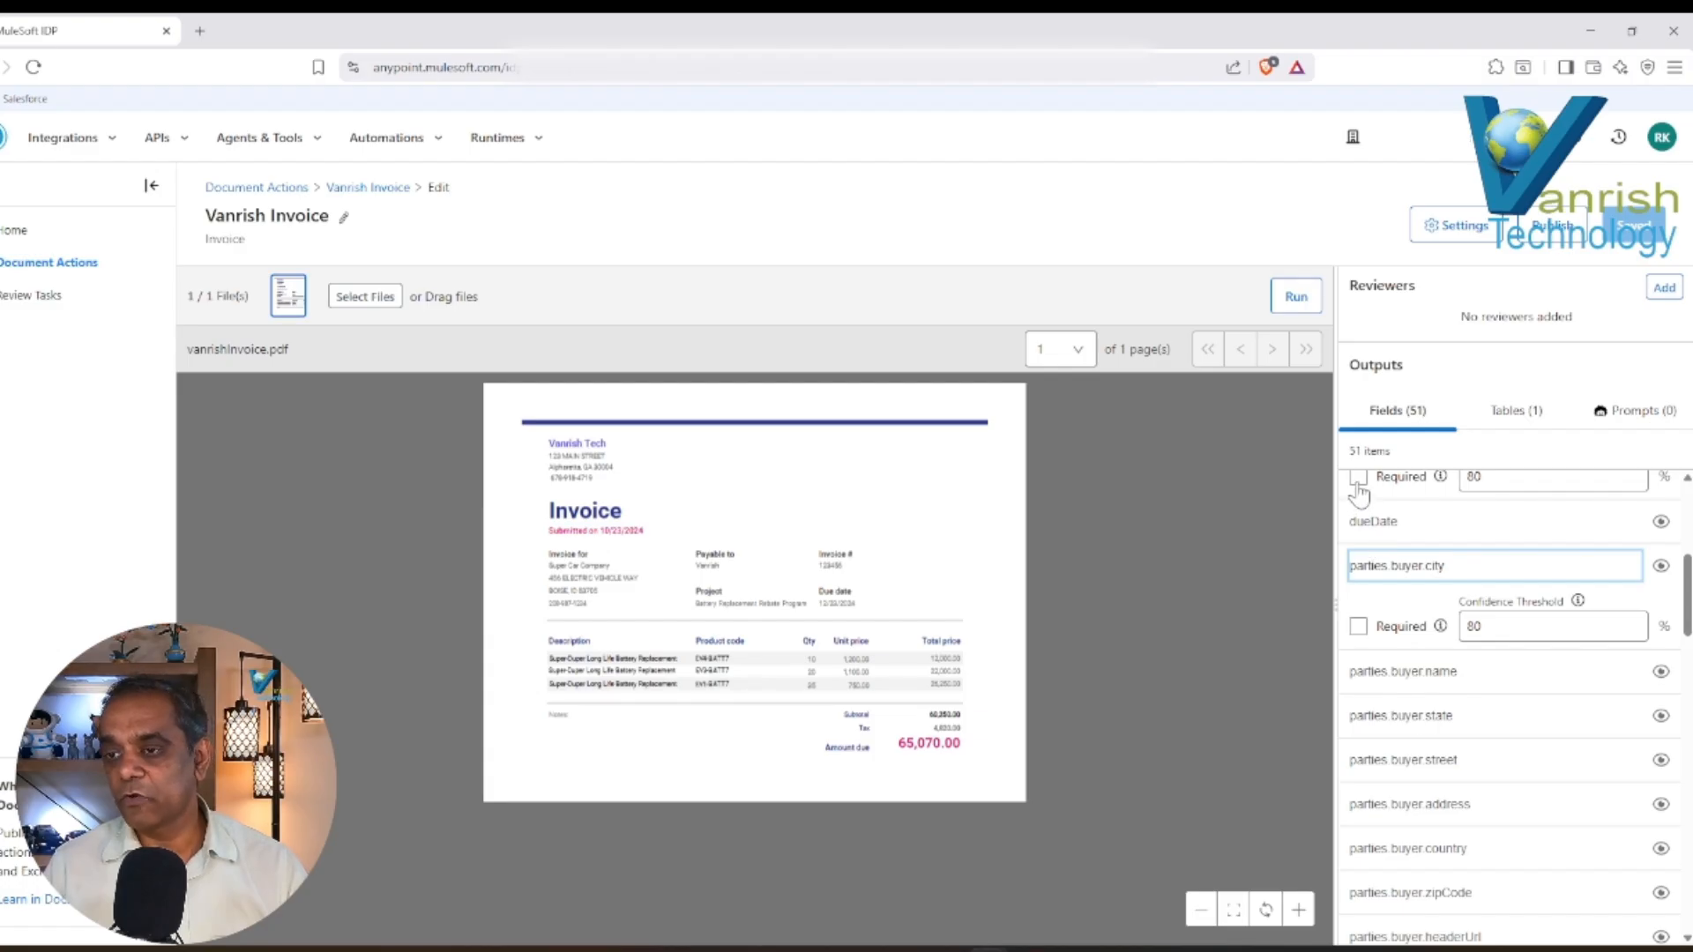
drag(1682, 628, 1686, 540)
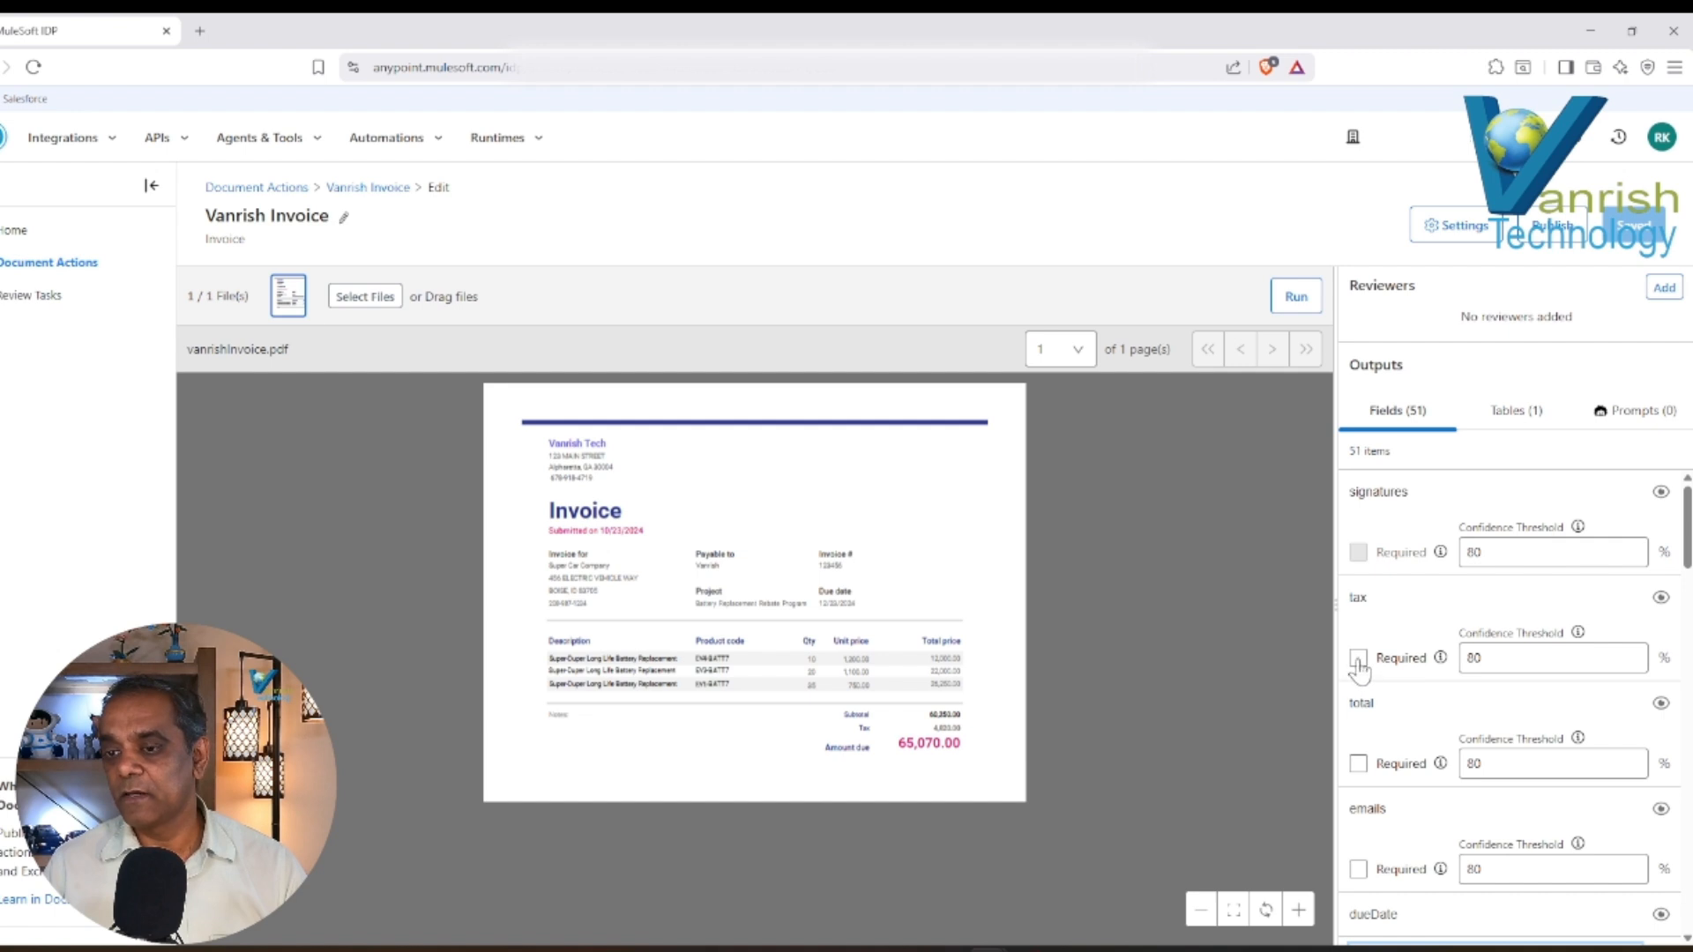
click(1358, 763)
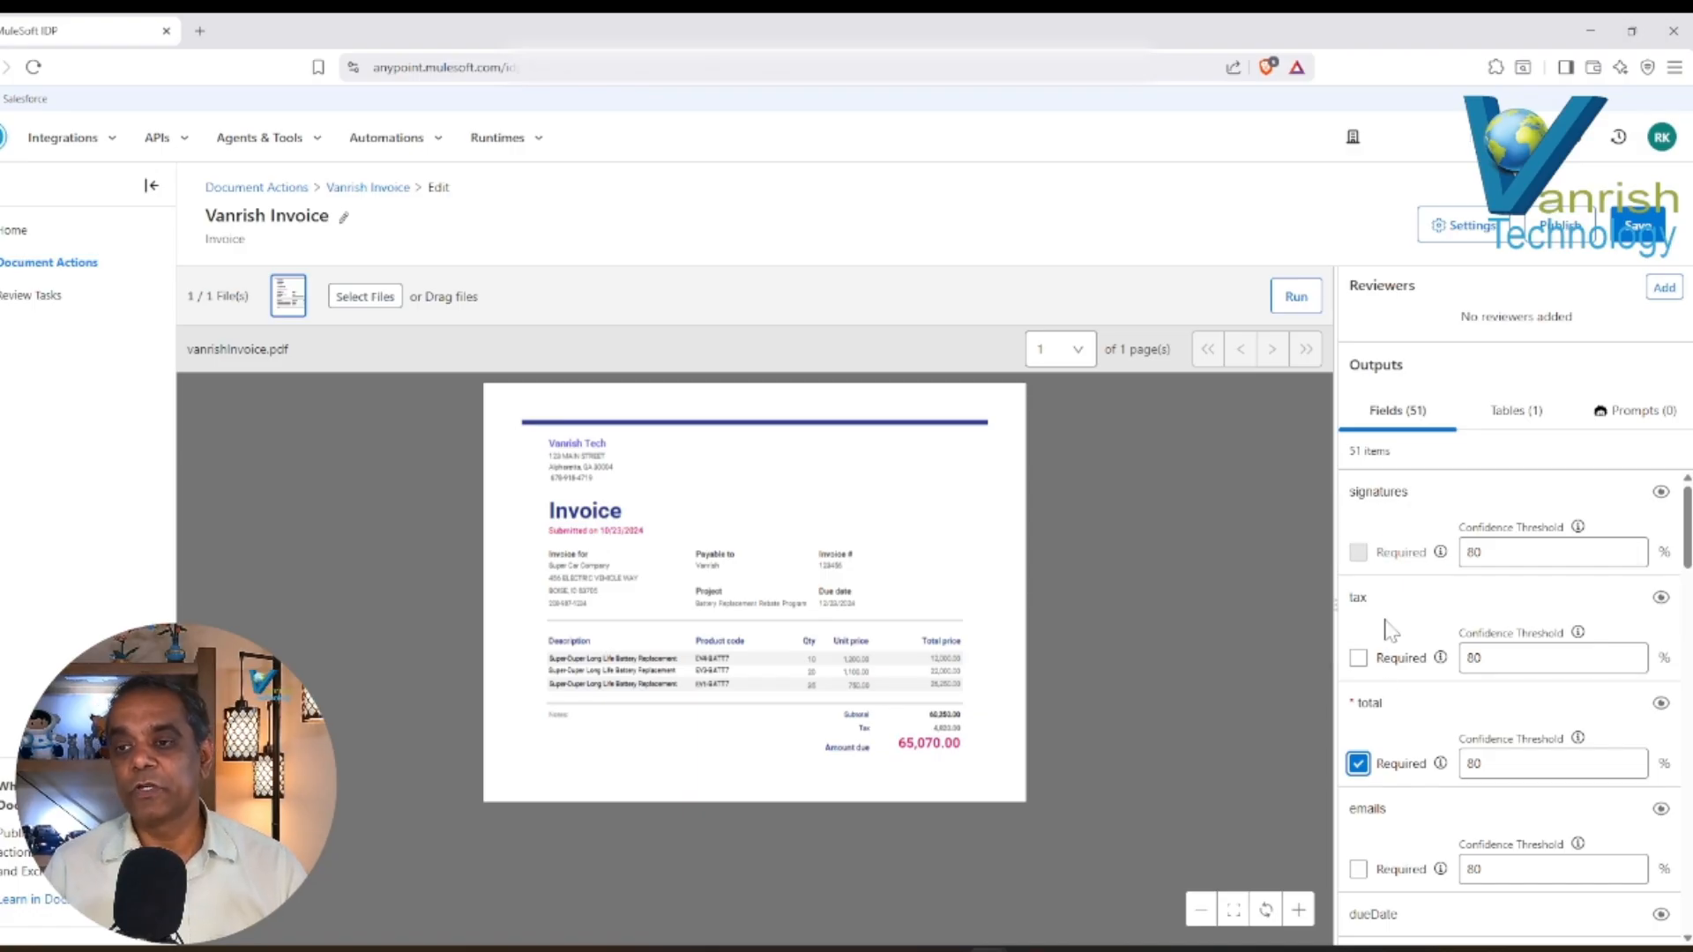
Examine the table1 columns, expanding tax, vat and price for their required and threshold settings, and check the prompt outputs.
click(1509, 412)
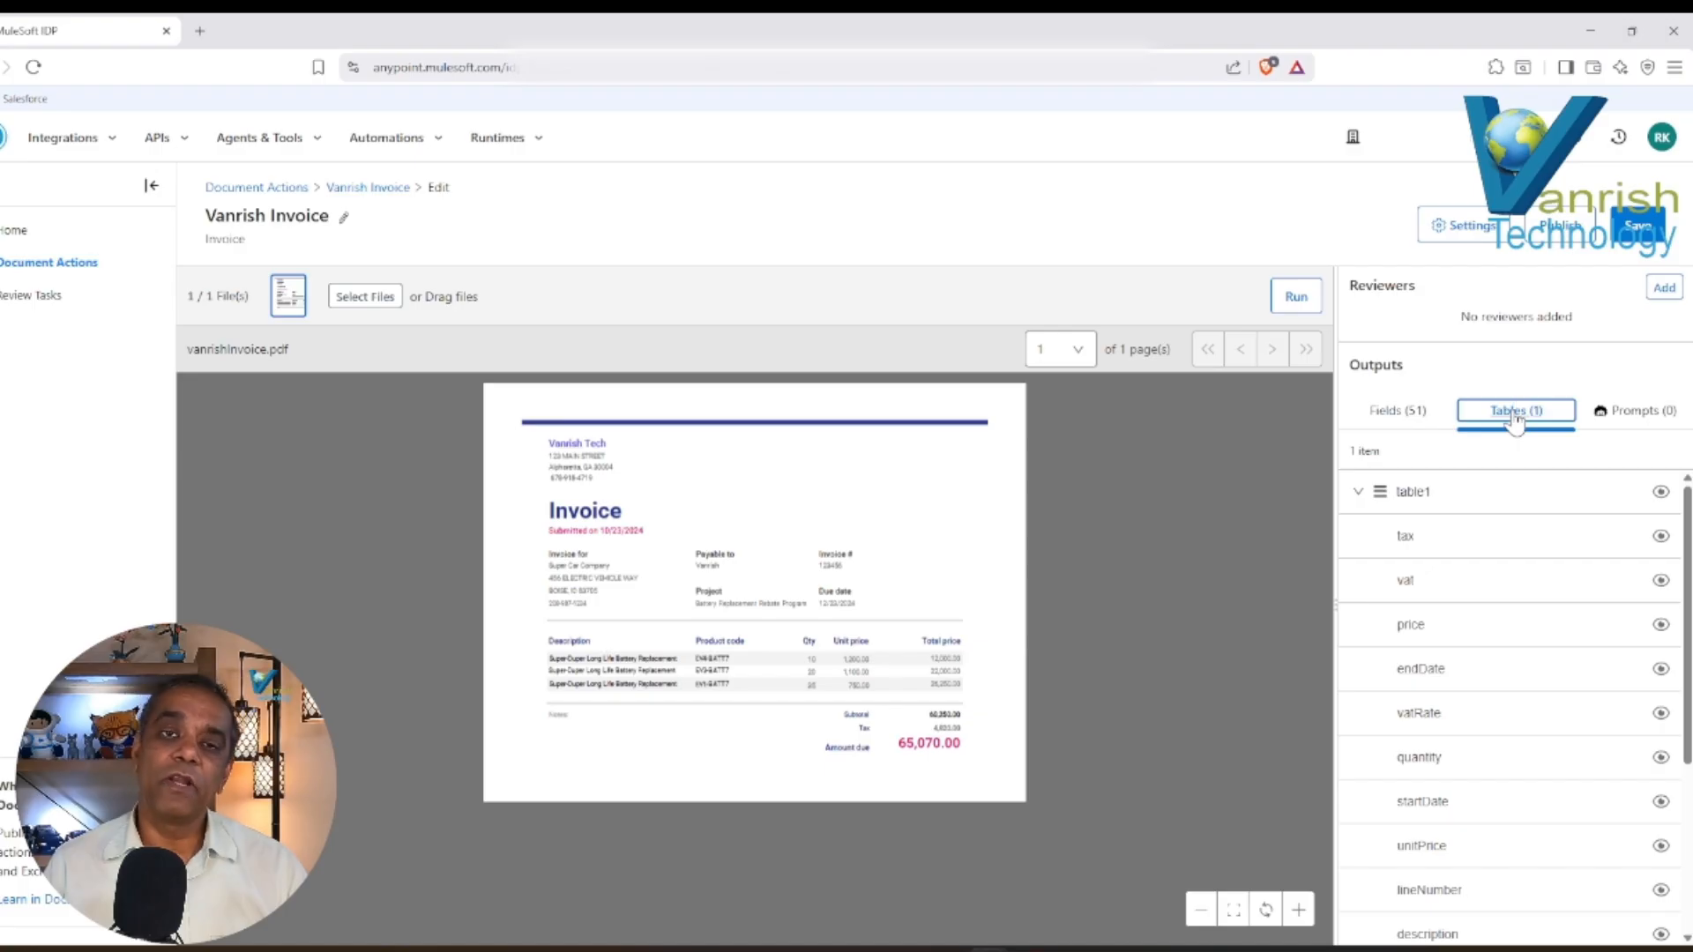
click(1506, 539)
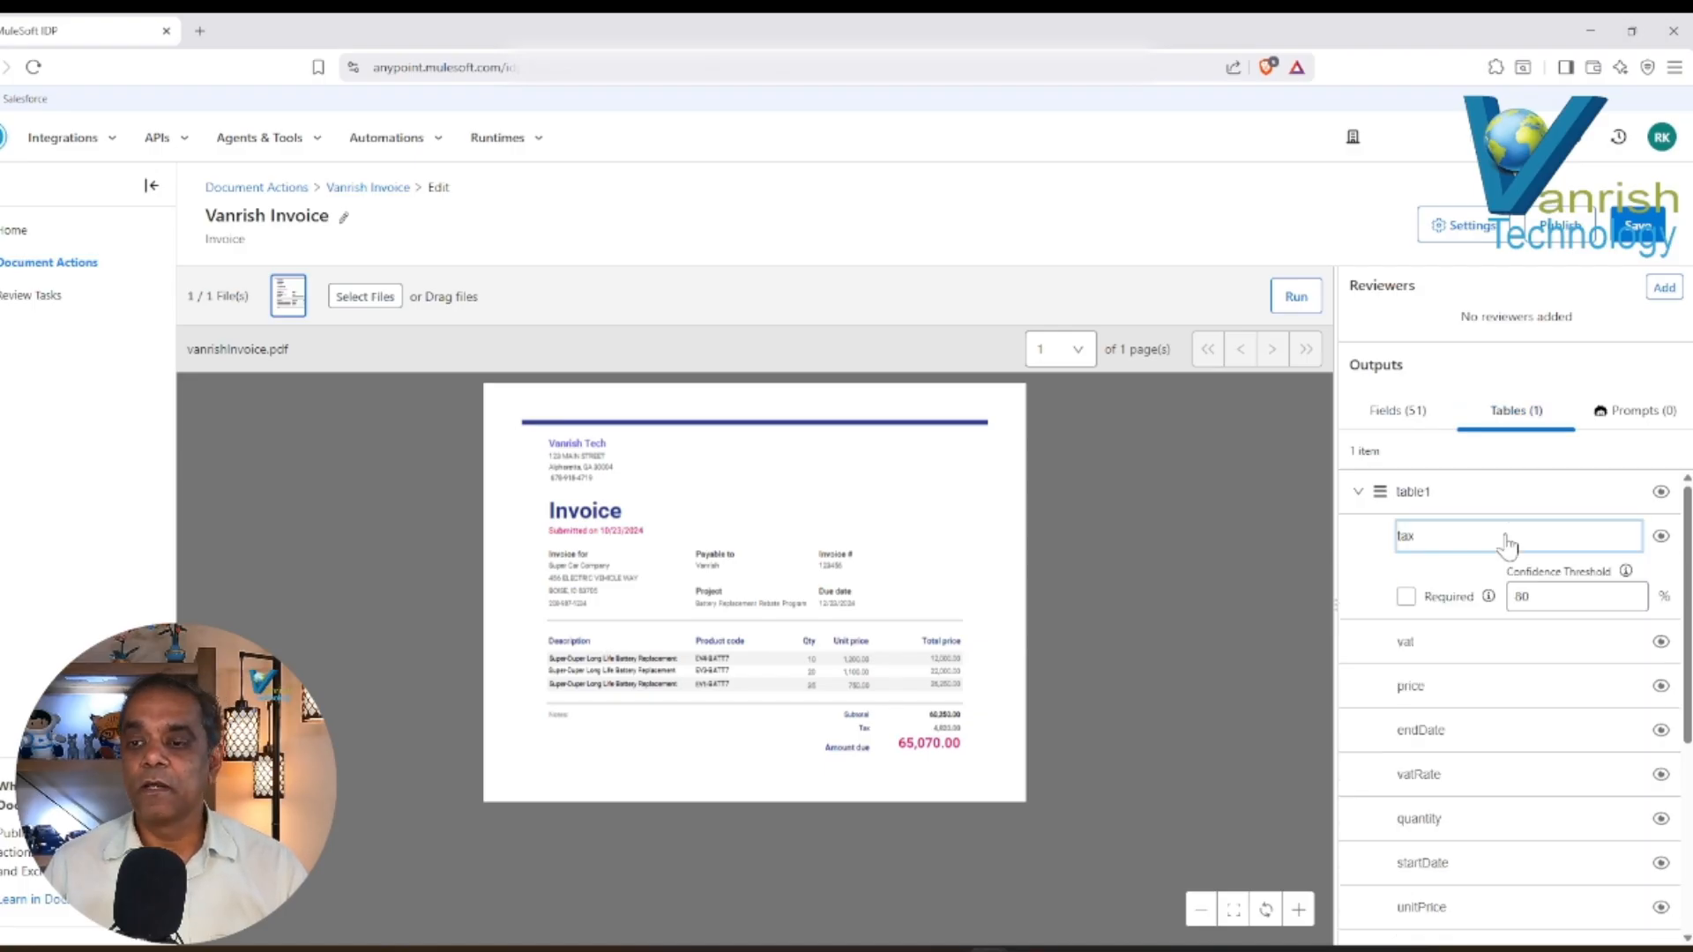
click(1466, 653)
click(1469, 765)
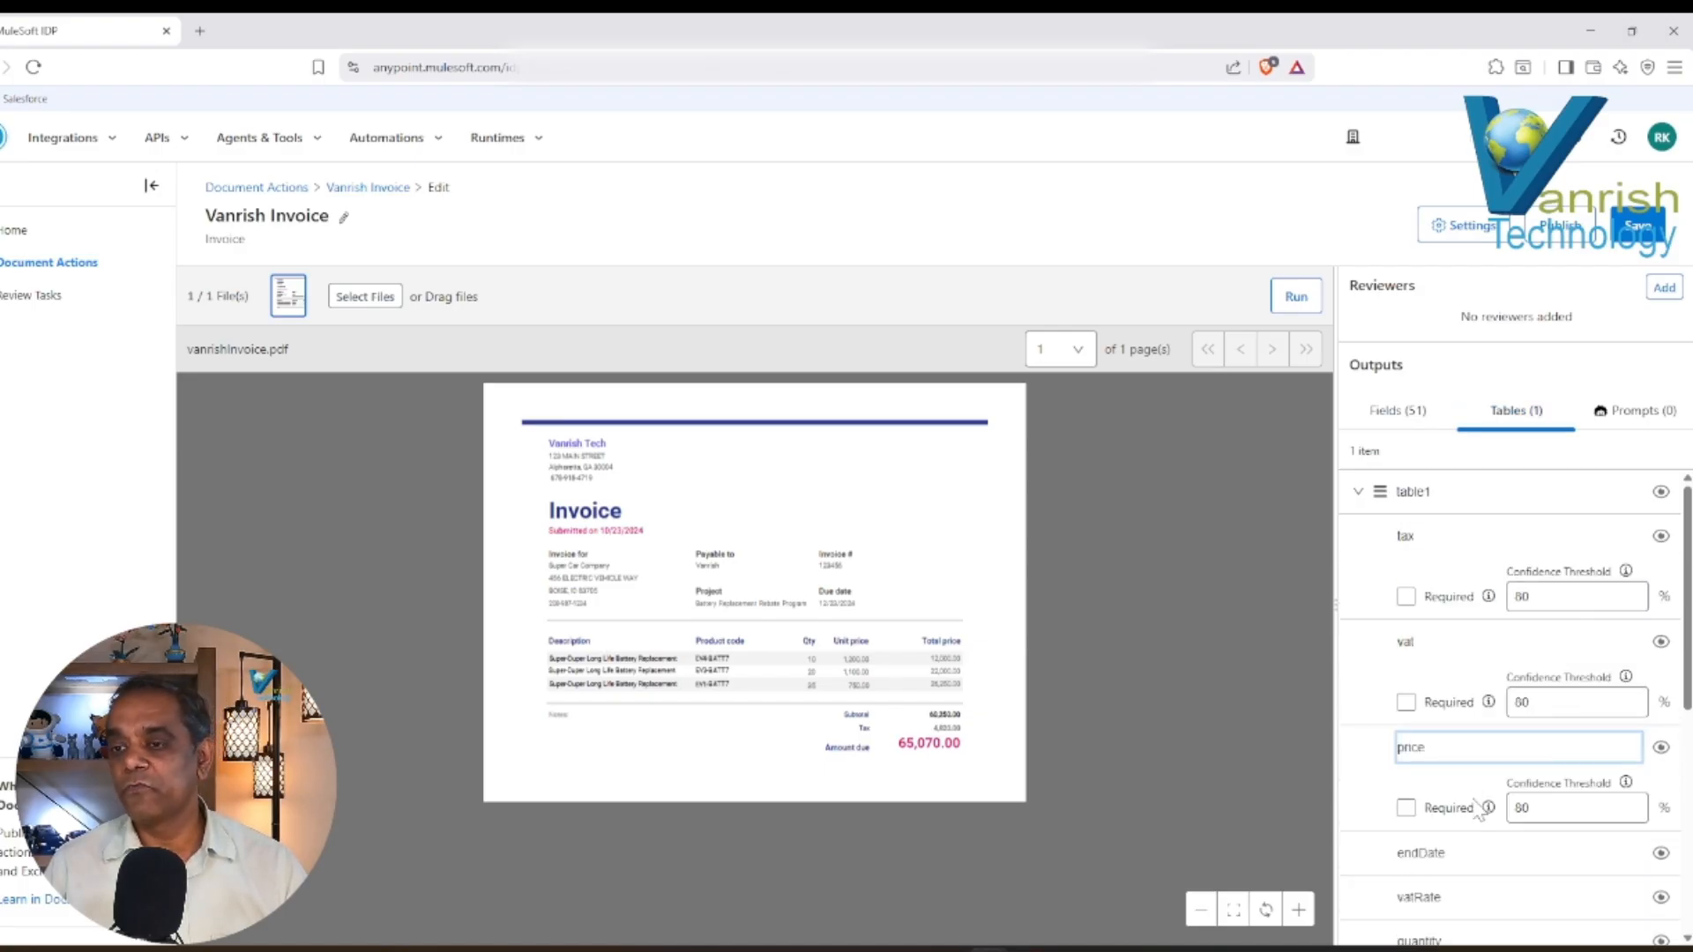
scroll(1503, 706, down, 5)
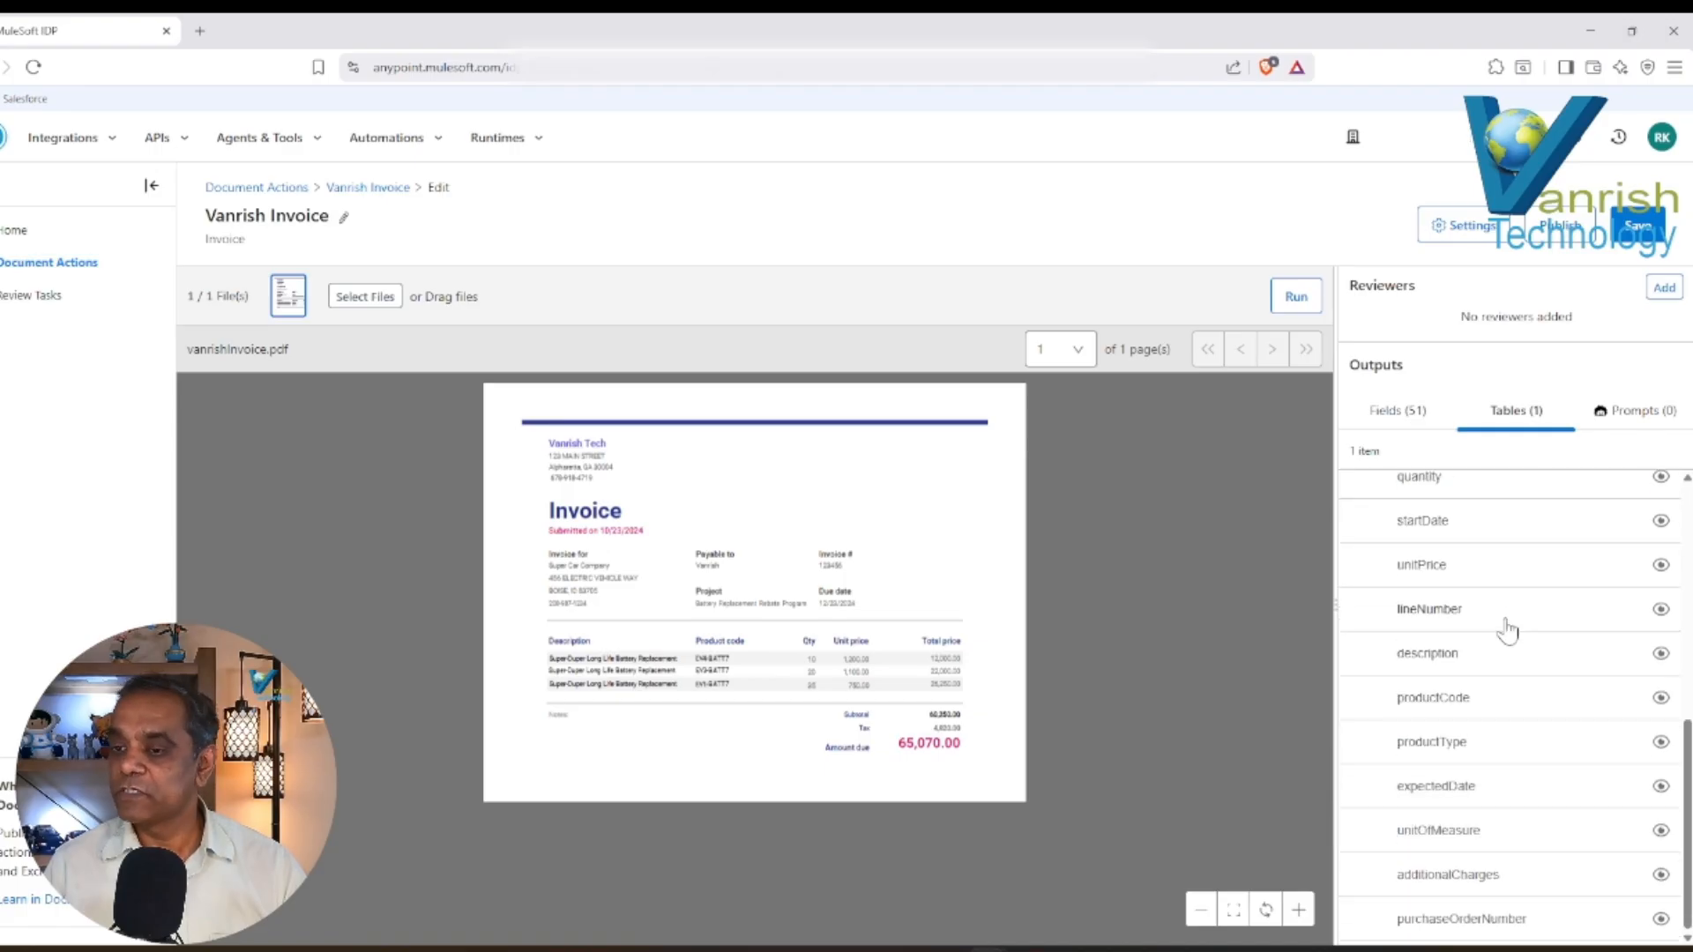
click(1633, 416)
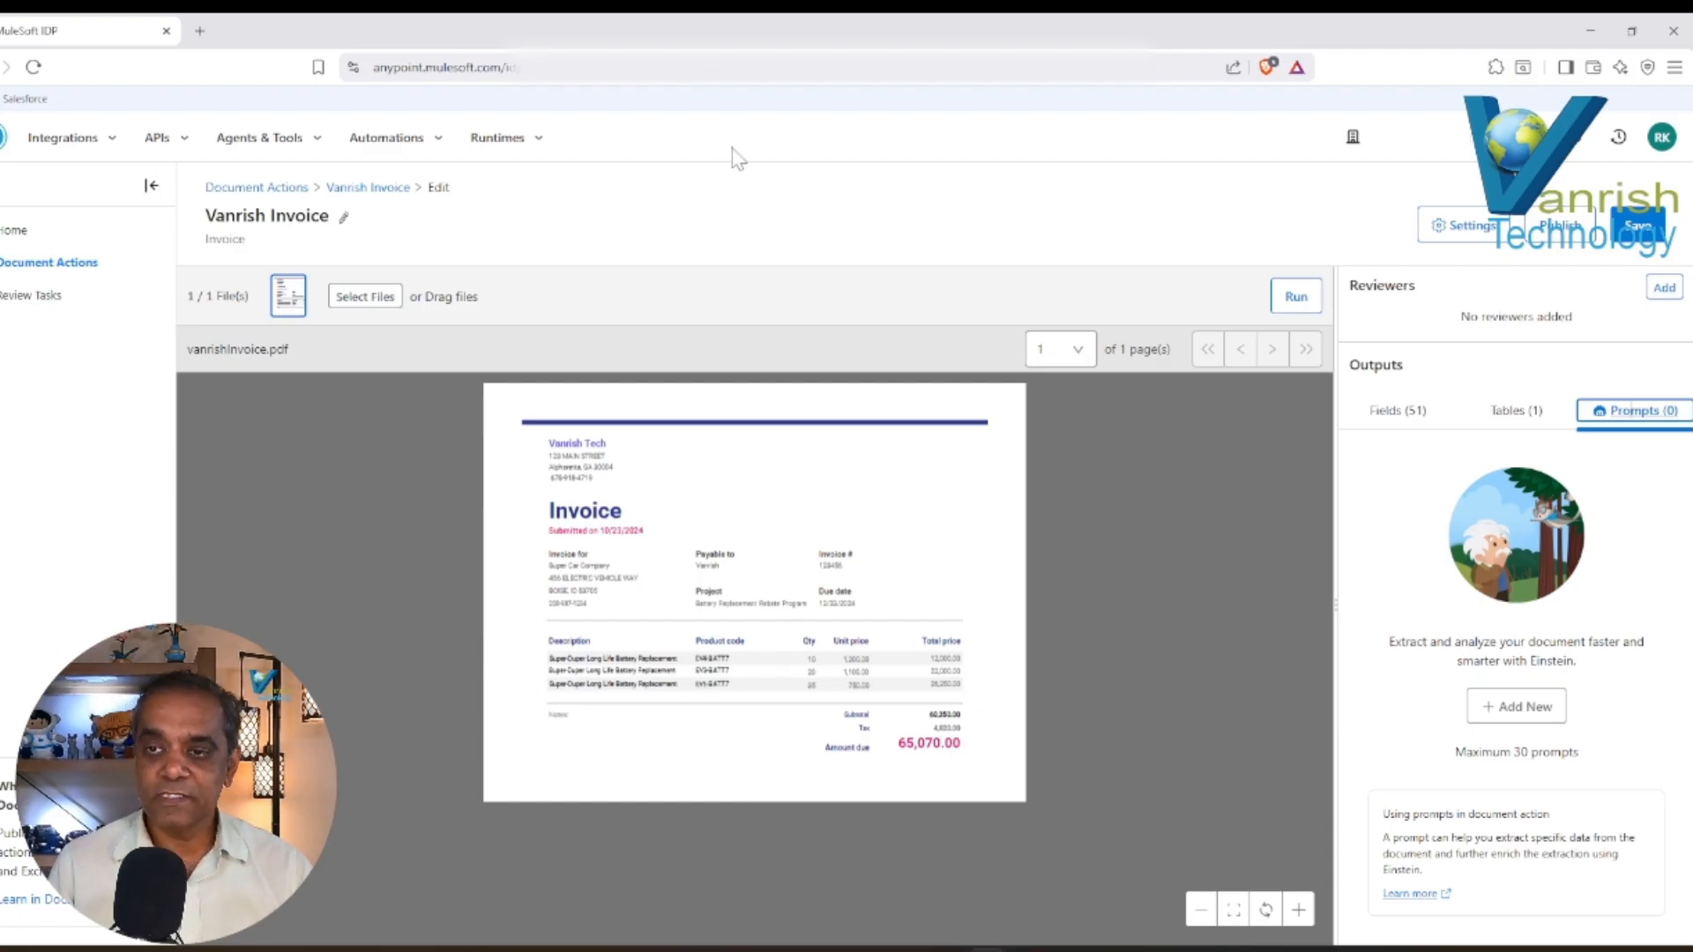
Run the extraction on vanrishInvoice.pdf, show the field results, and select the extracted seller block on the invoice preview.
click(1296, 298)
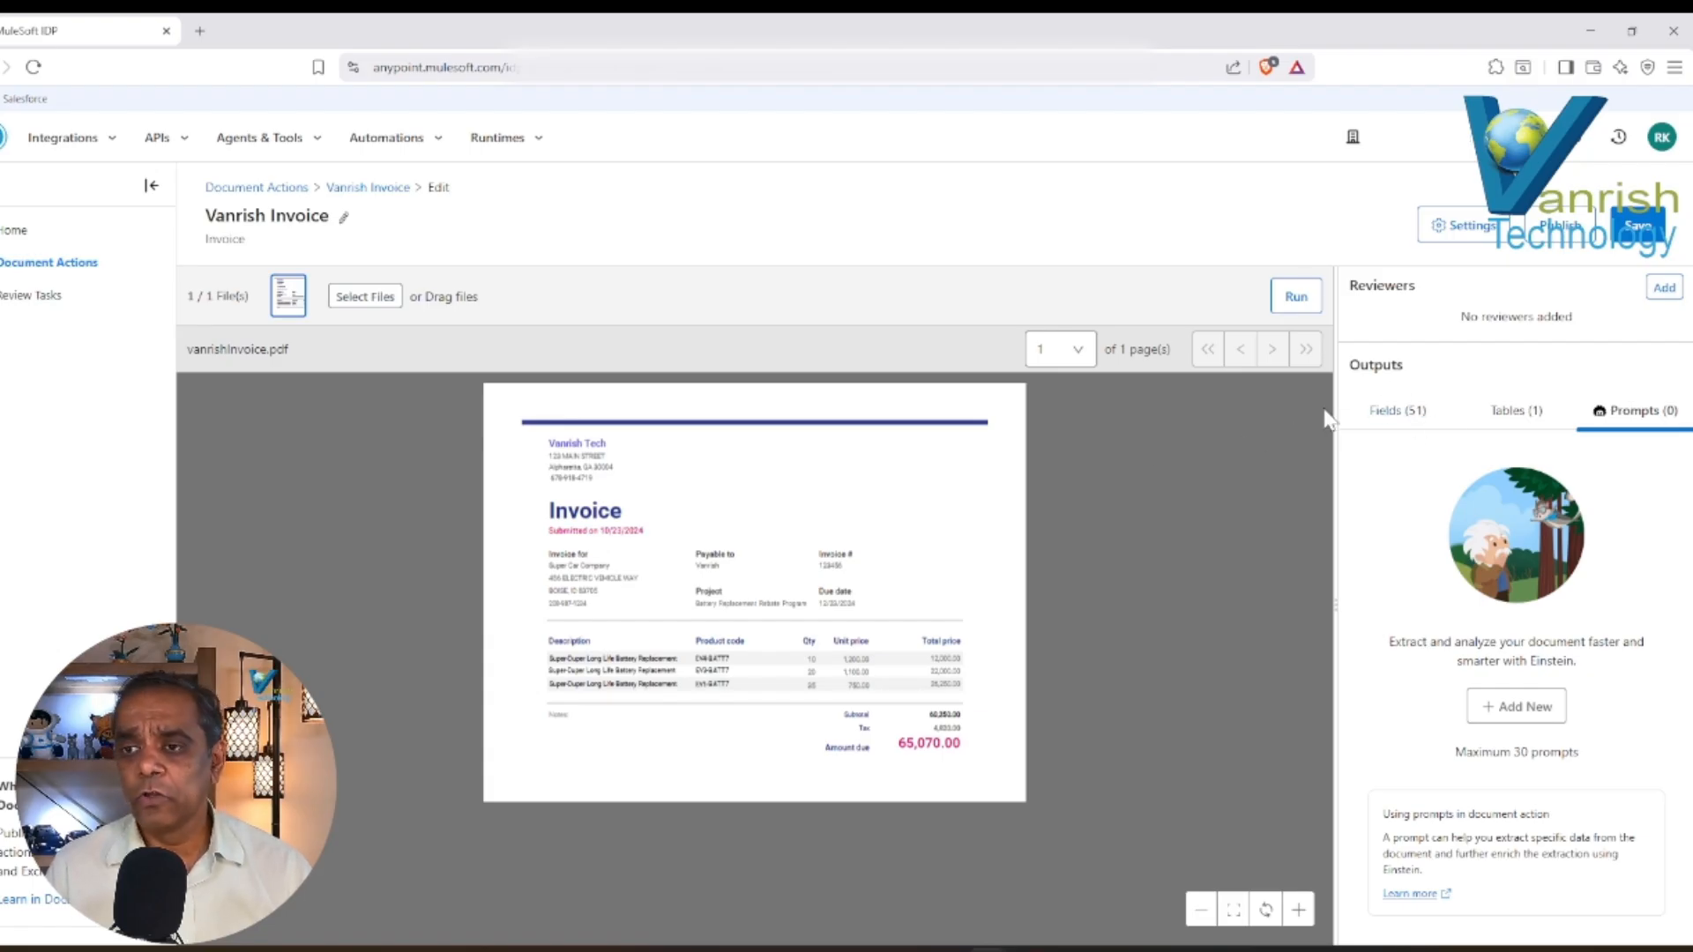
click(1395, 418)
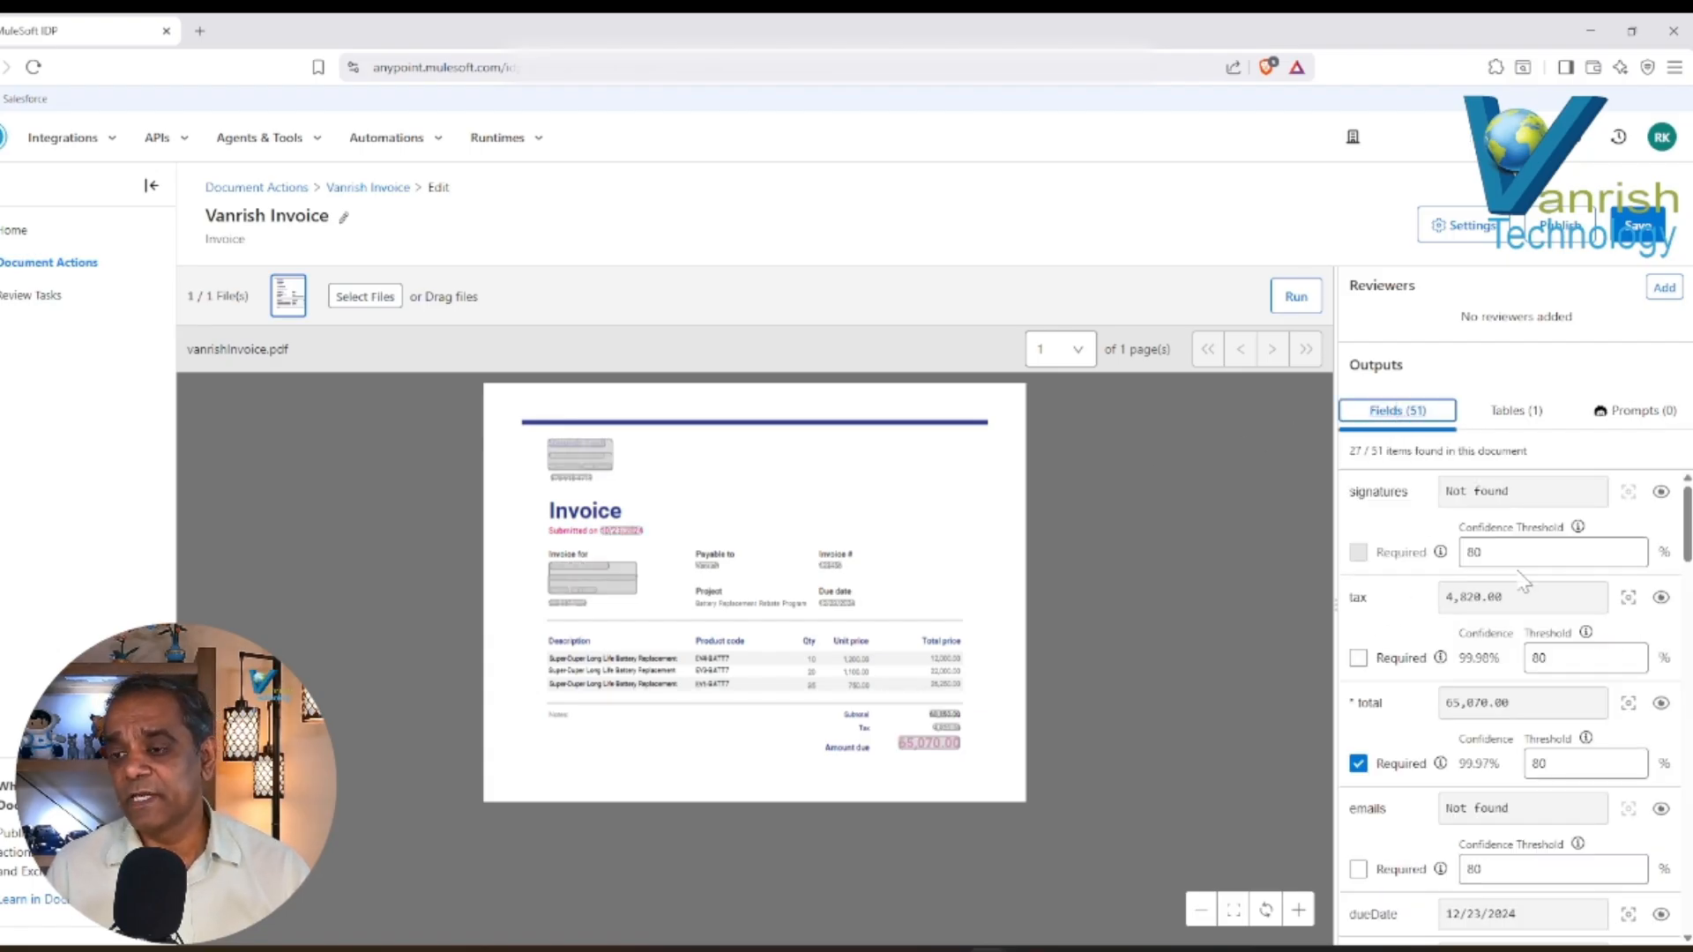
mouse_move(1578, 528)
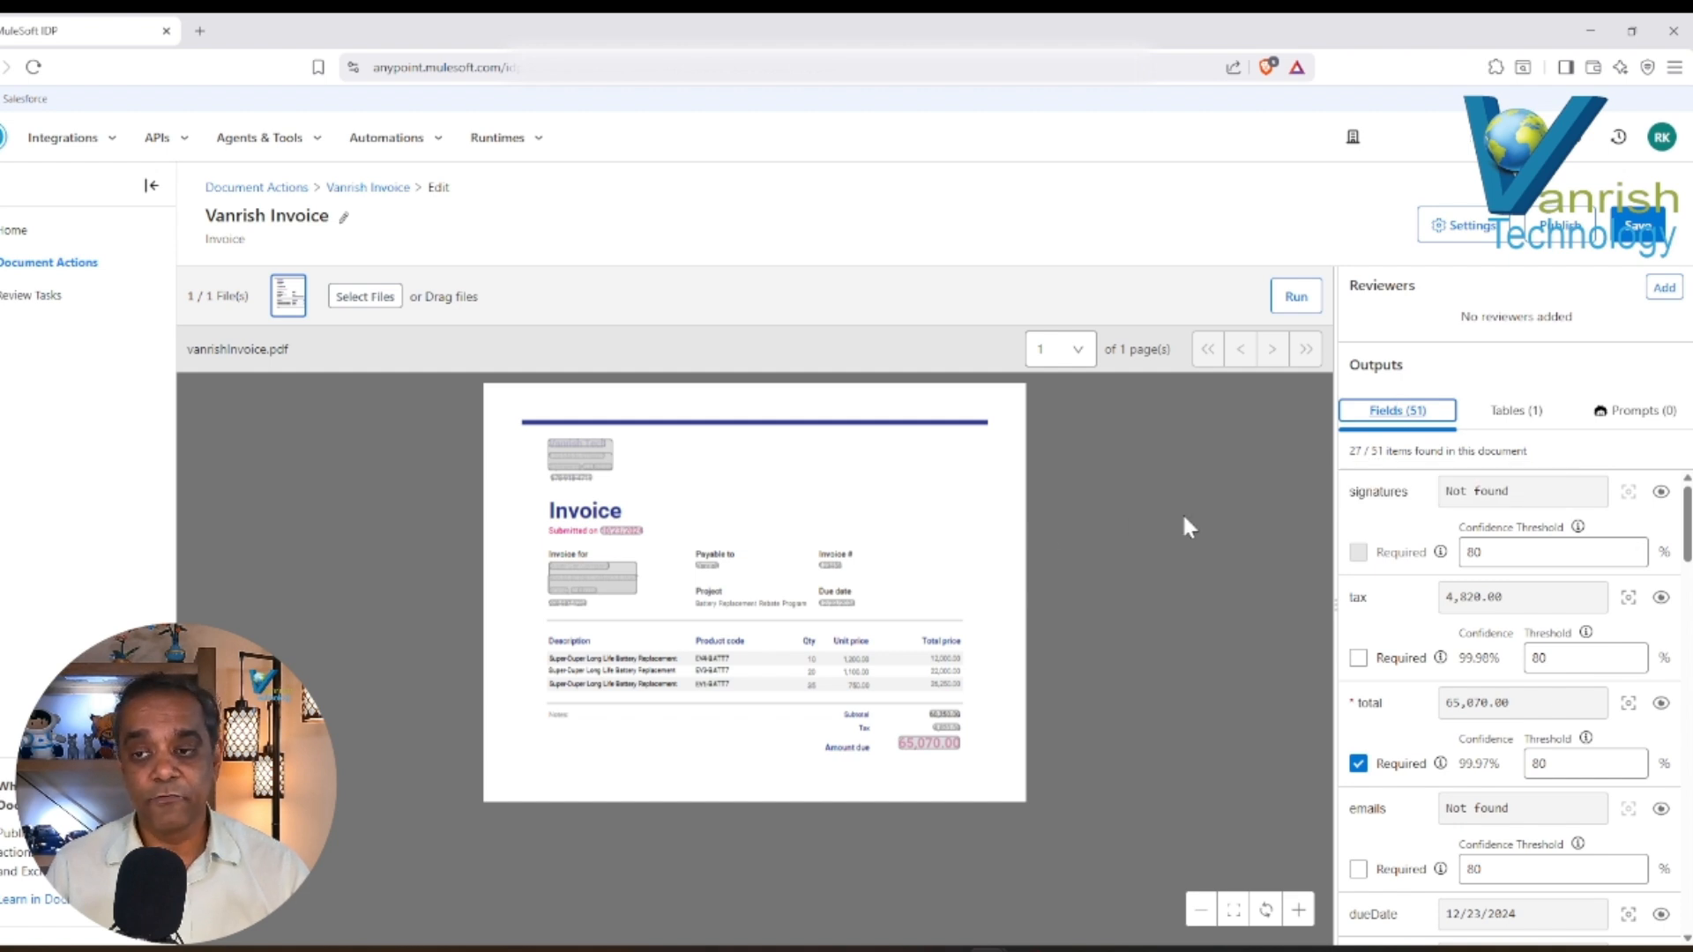
click(1068, 873)
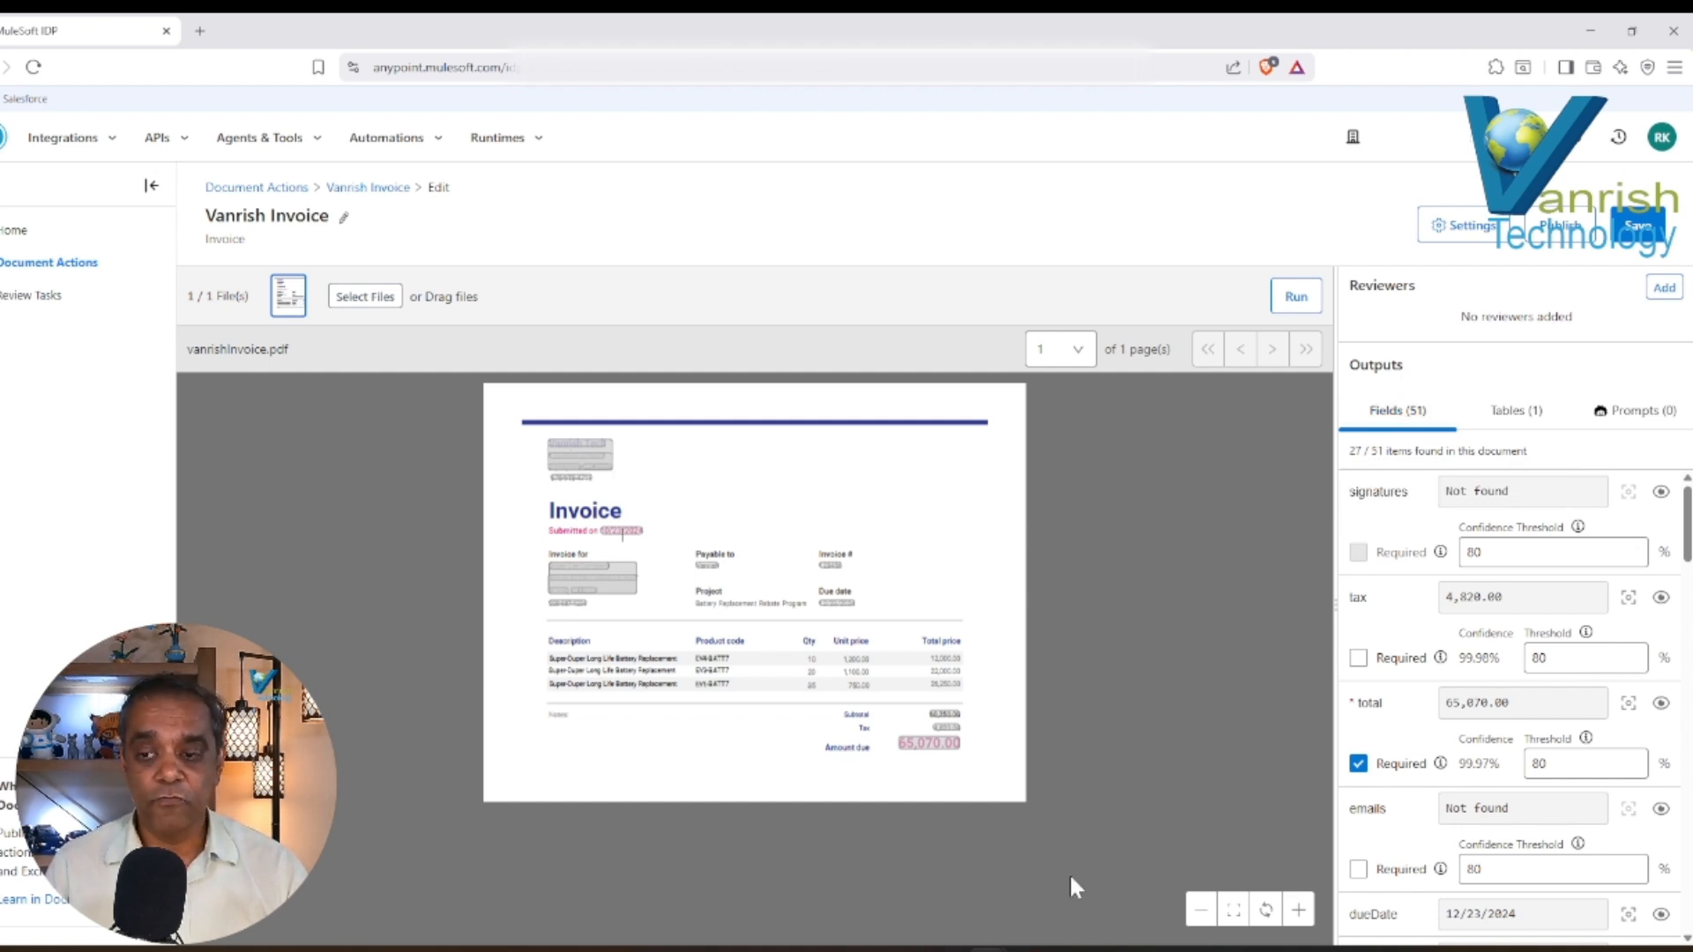
click(577, 463)
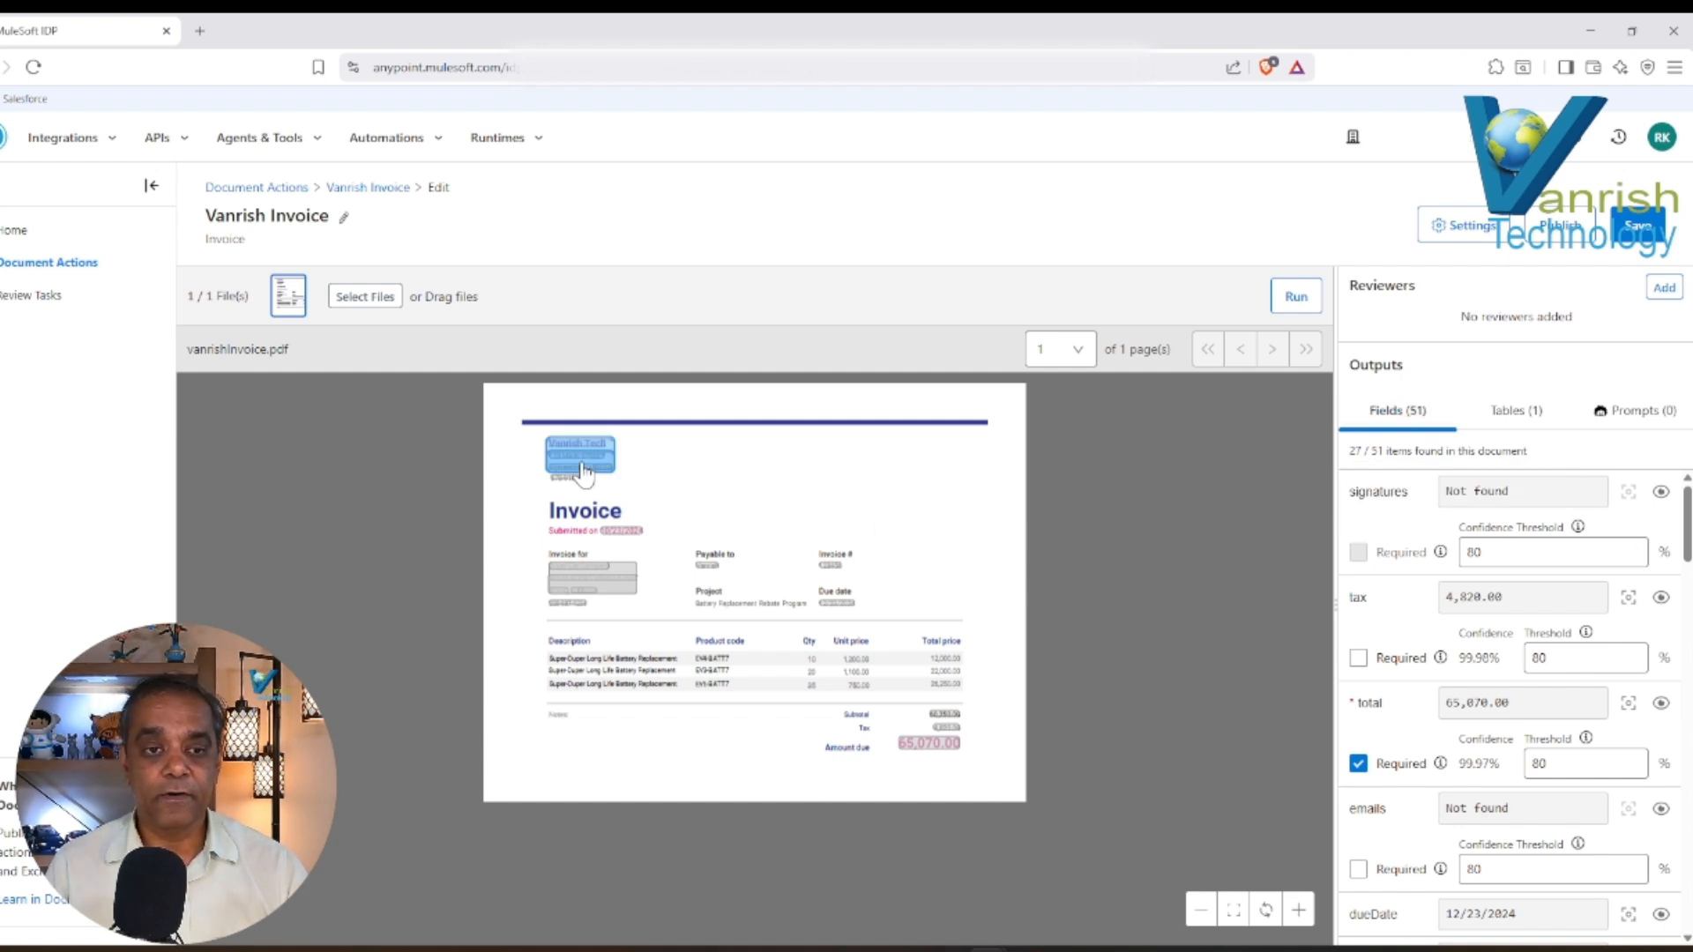
Review the extracted emails and dueDate values and the confidence scores of the total and tax fields.
drag(1687, 516, 1686, 547)
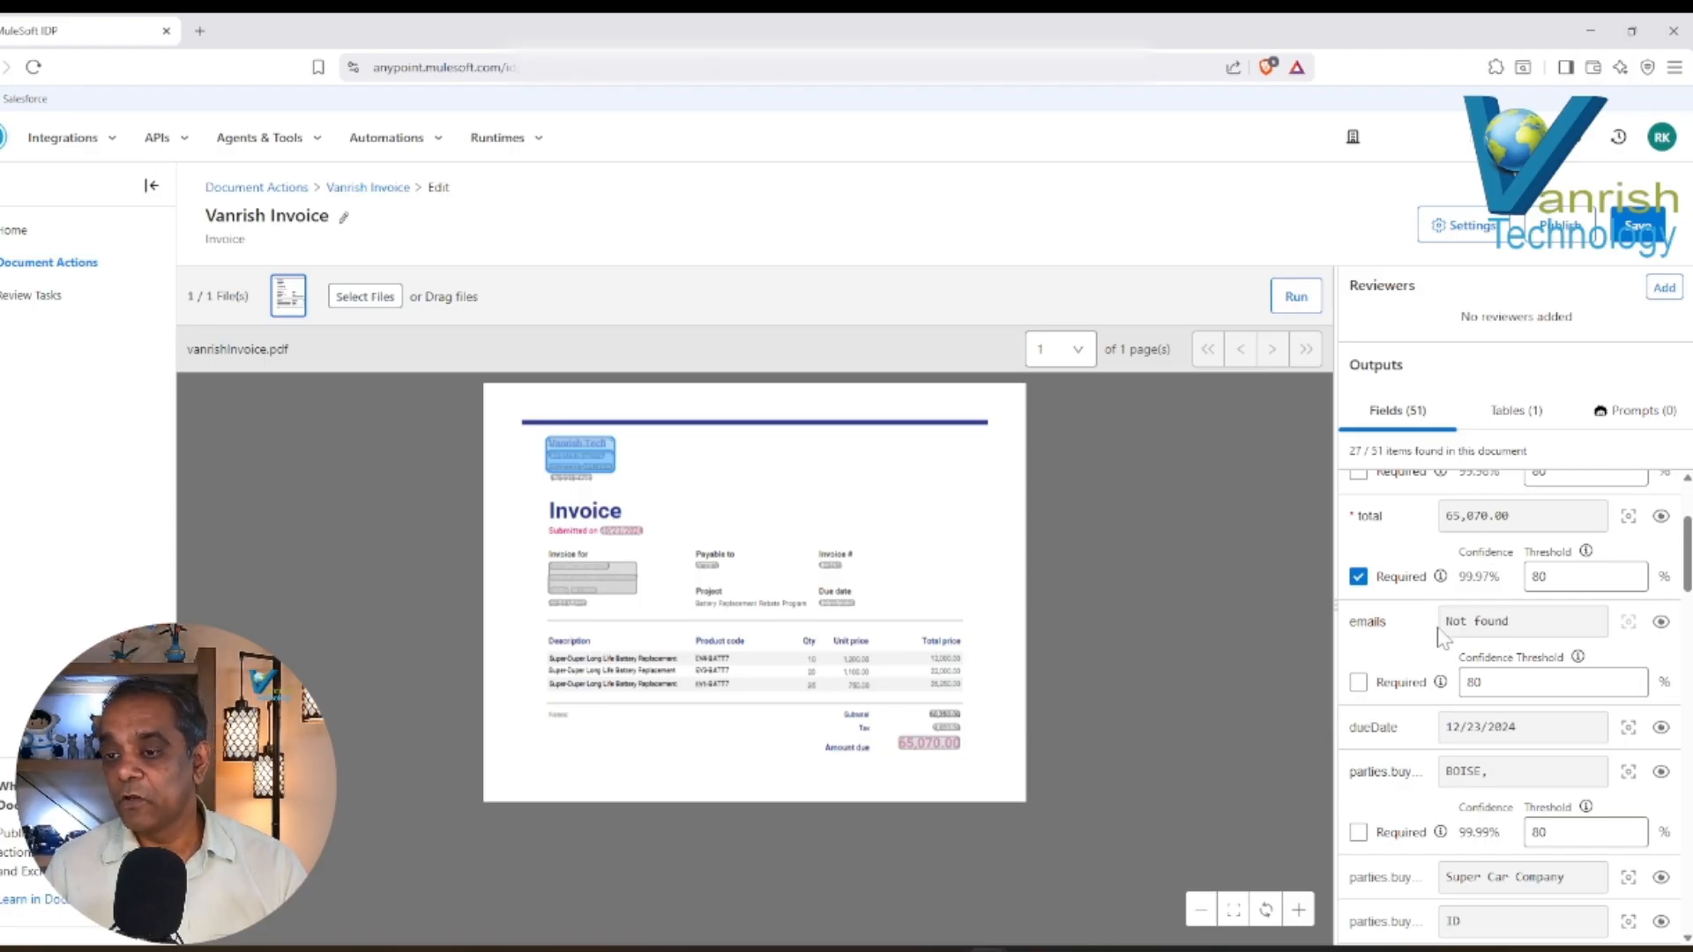
drag(1444, 621, 1509, 622)
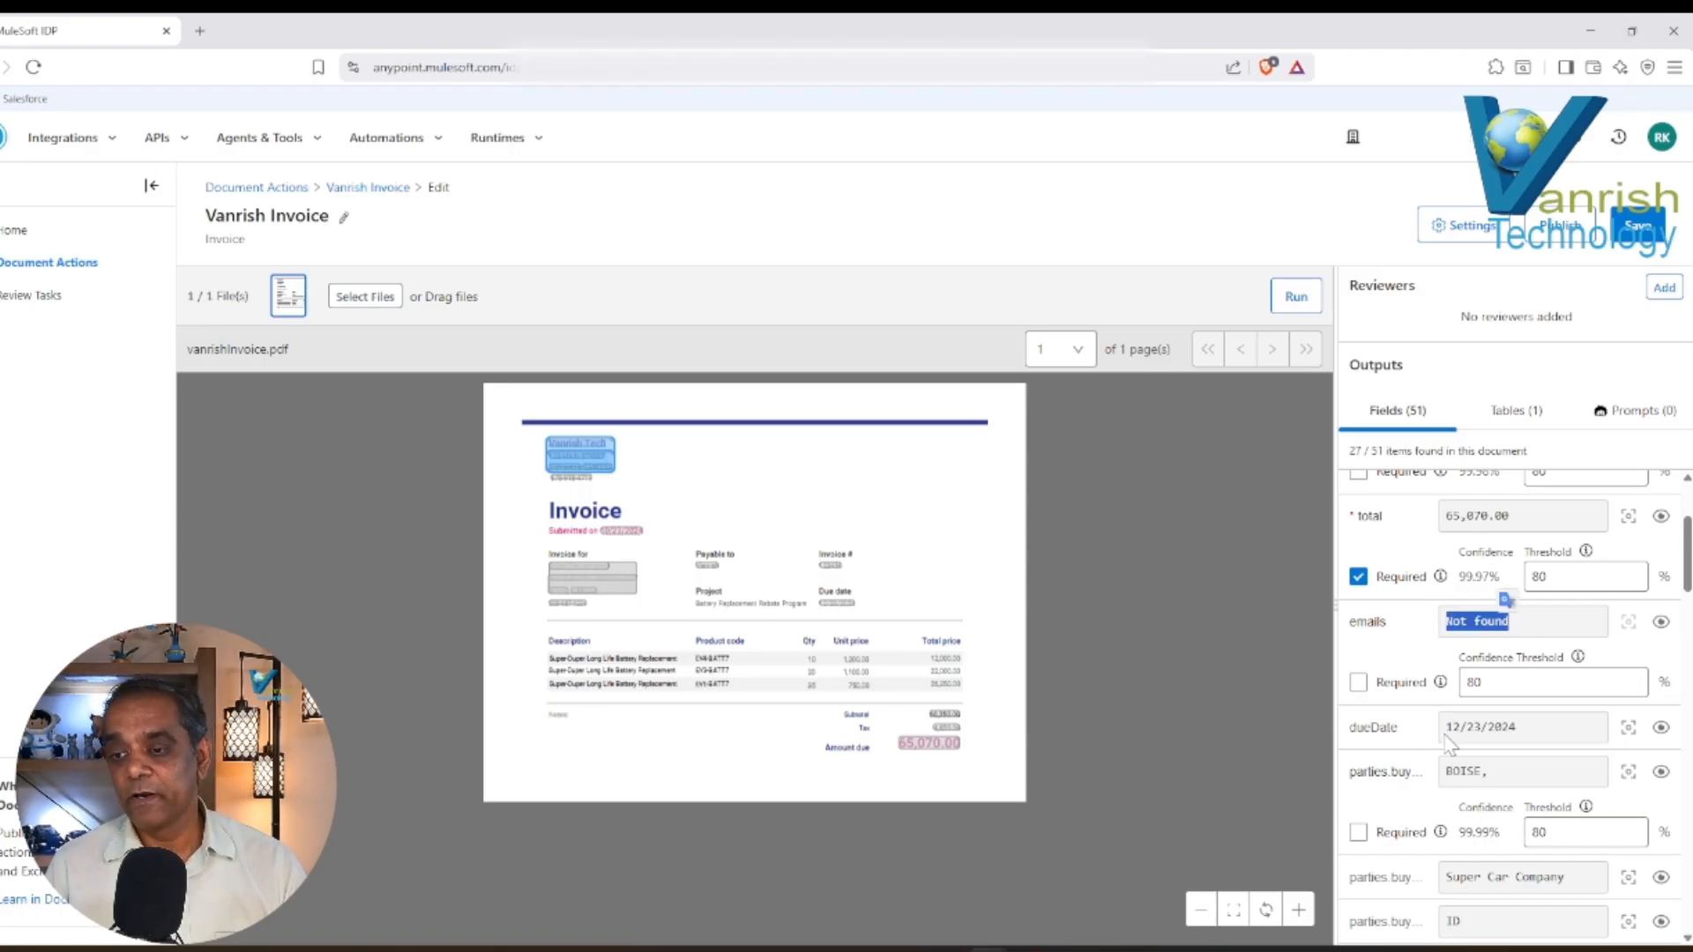
drag(1444, 728, 1528, 739)
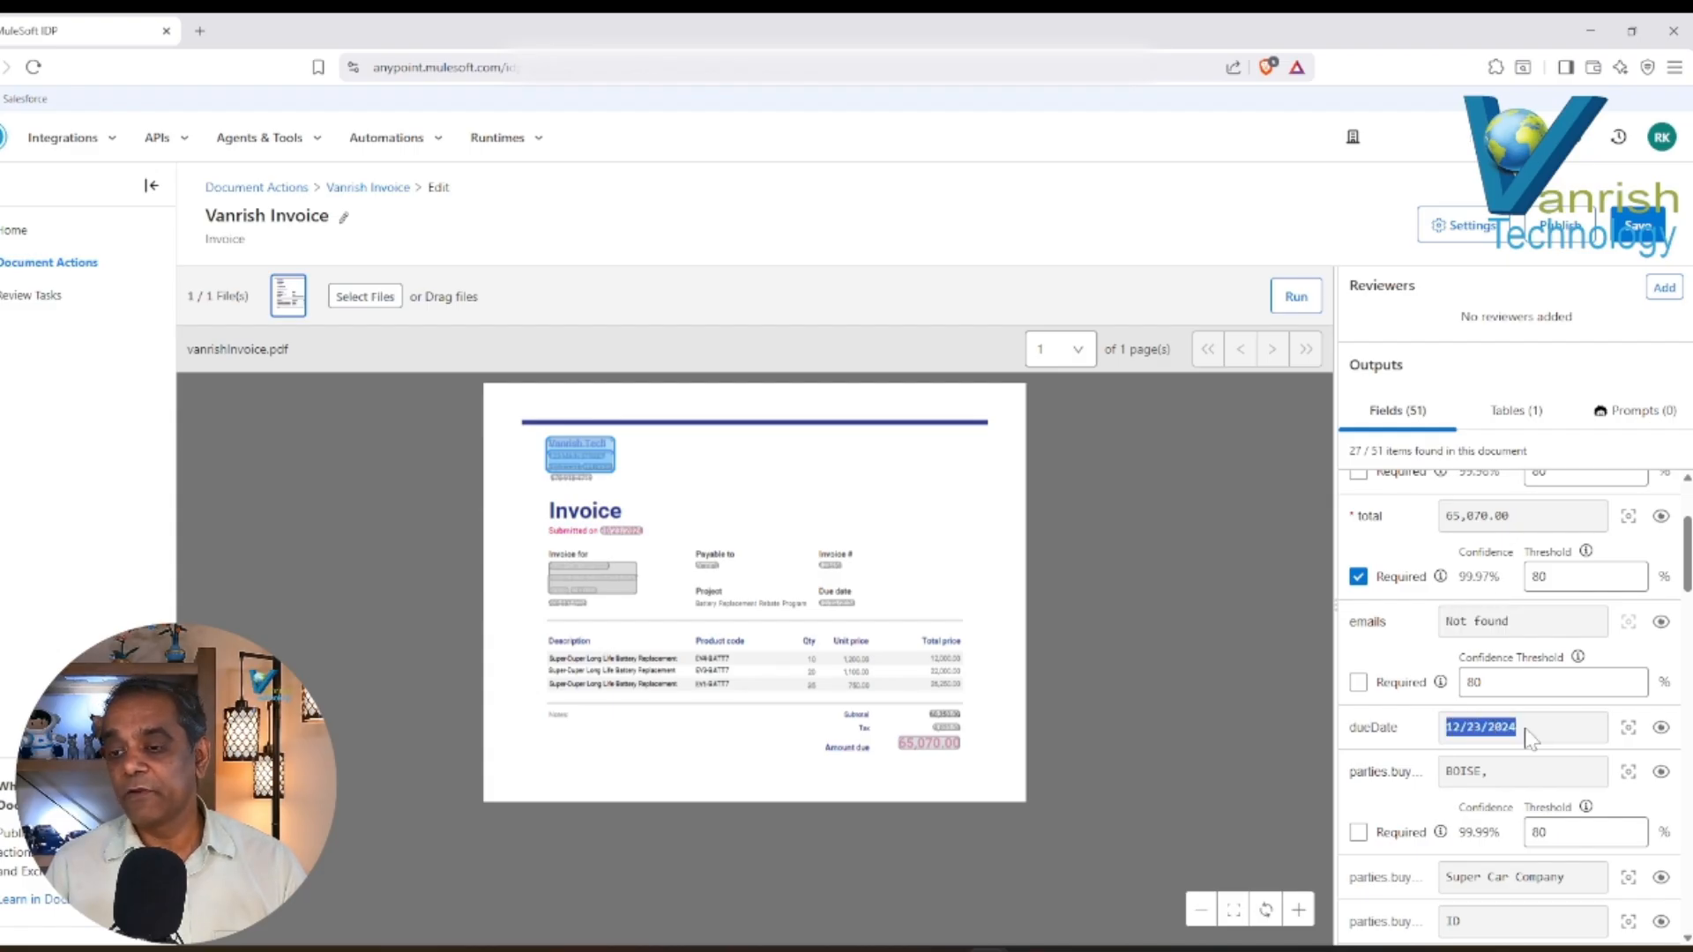
mouse_move(1686, 581)
mouse_down()
mouse_move(1686, 609)
mouse_move(1686, 580)
mouse_up()
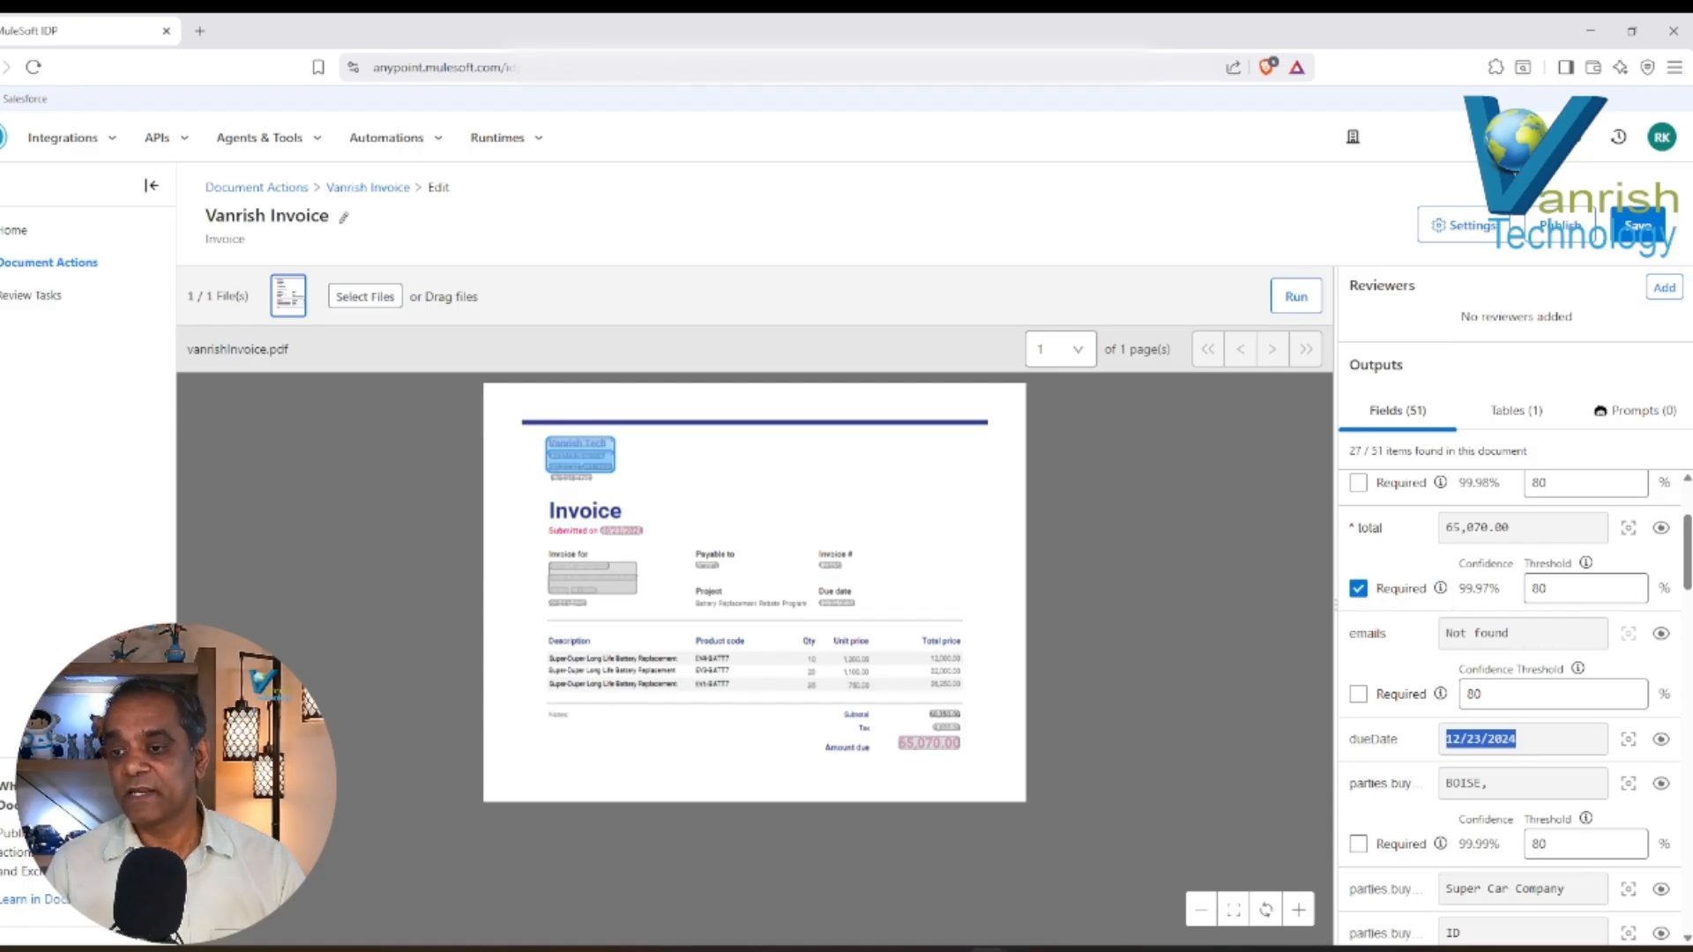
drag(1459, 588, 1490, 588)
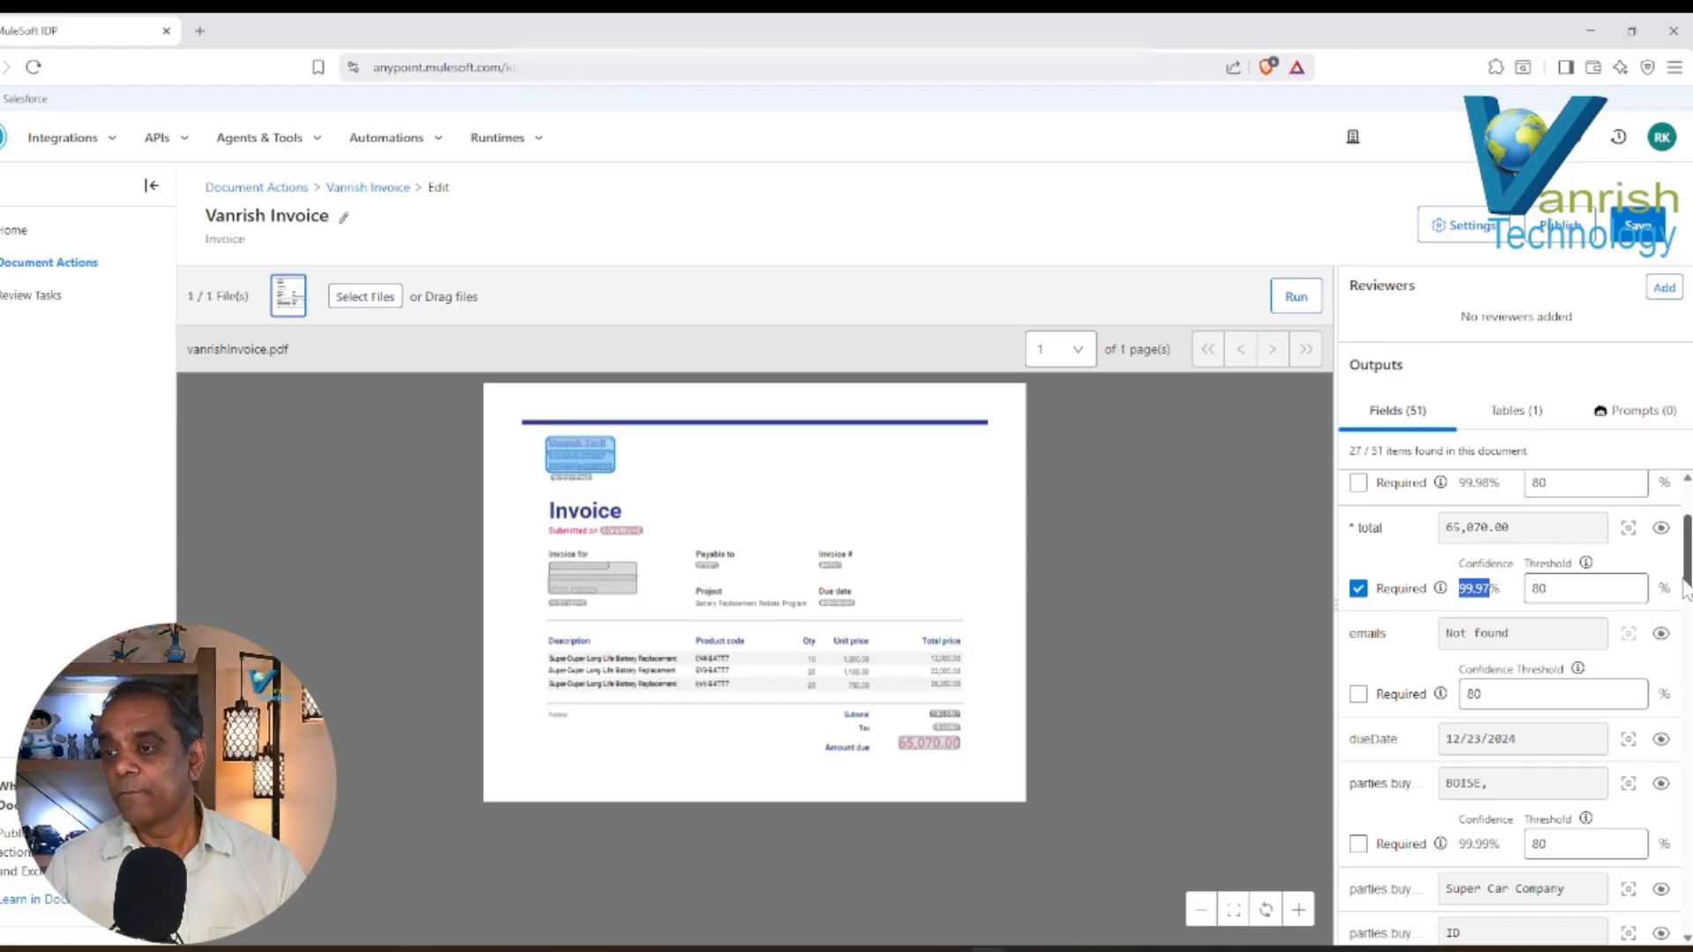
scroll(1685, 589, up, 2)
drag(1459, 617, 1490, 617)
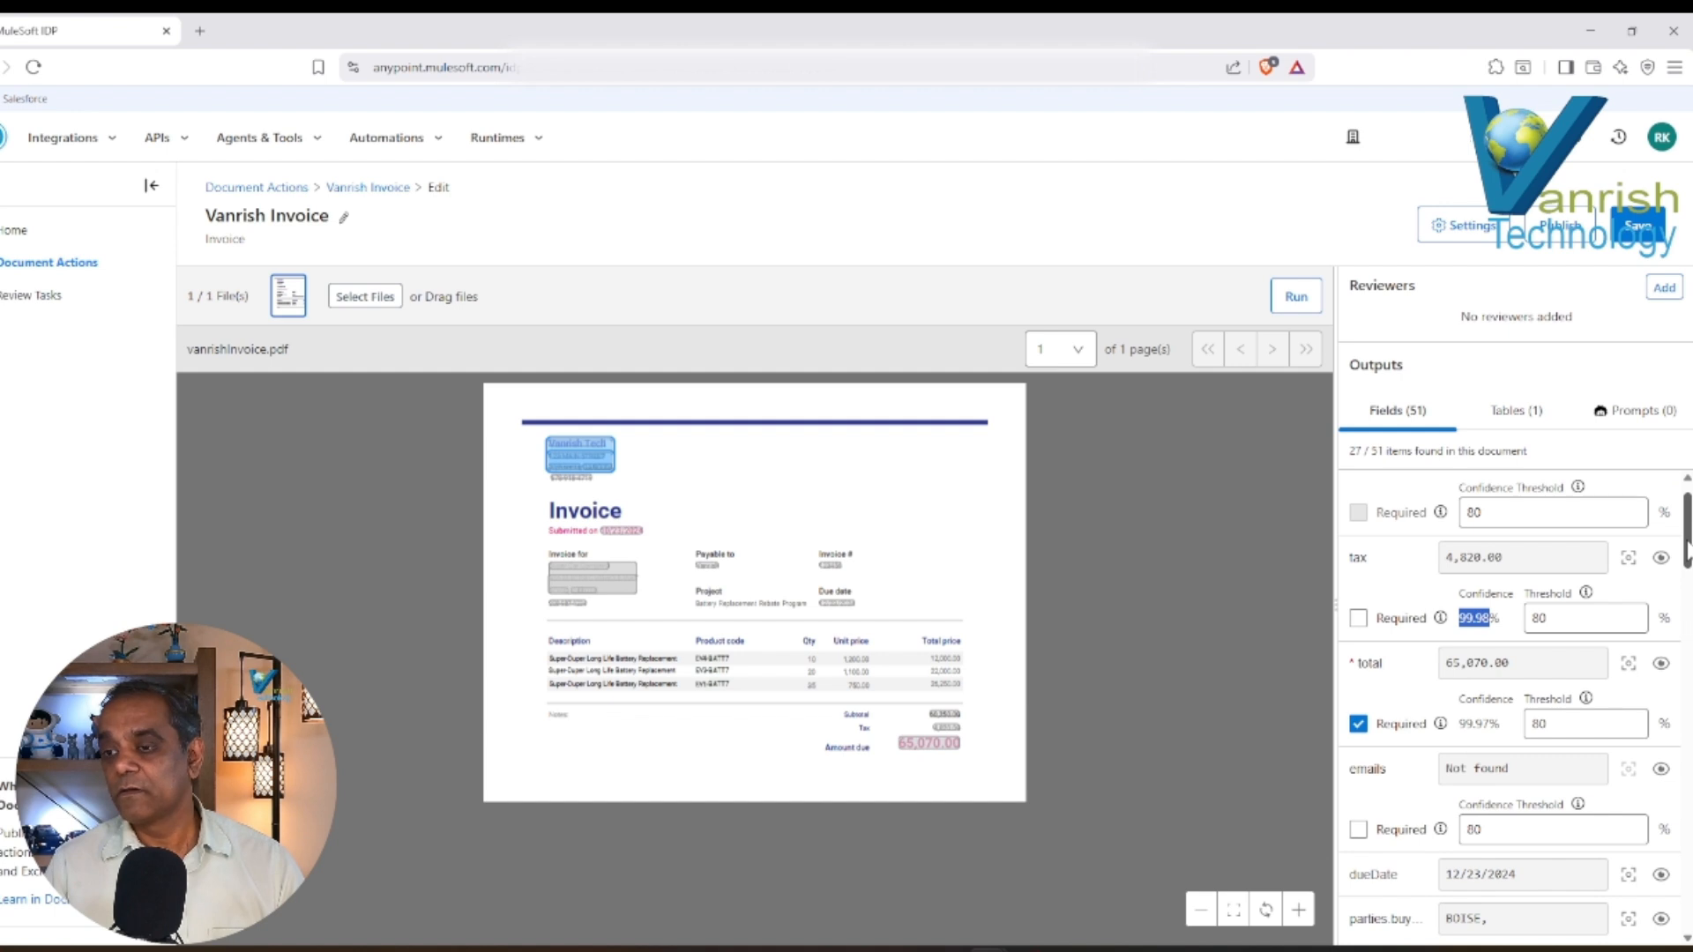
scroll(1685, 551, up, 1)
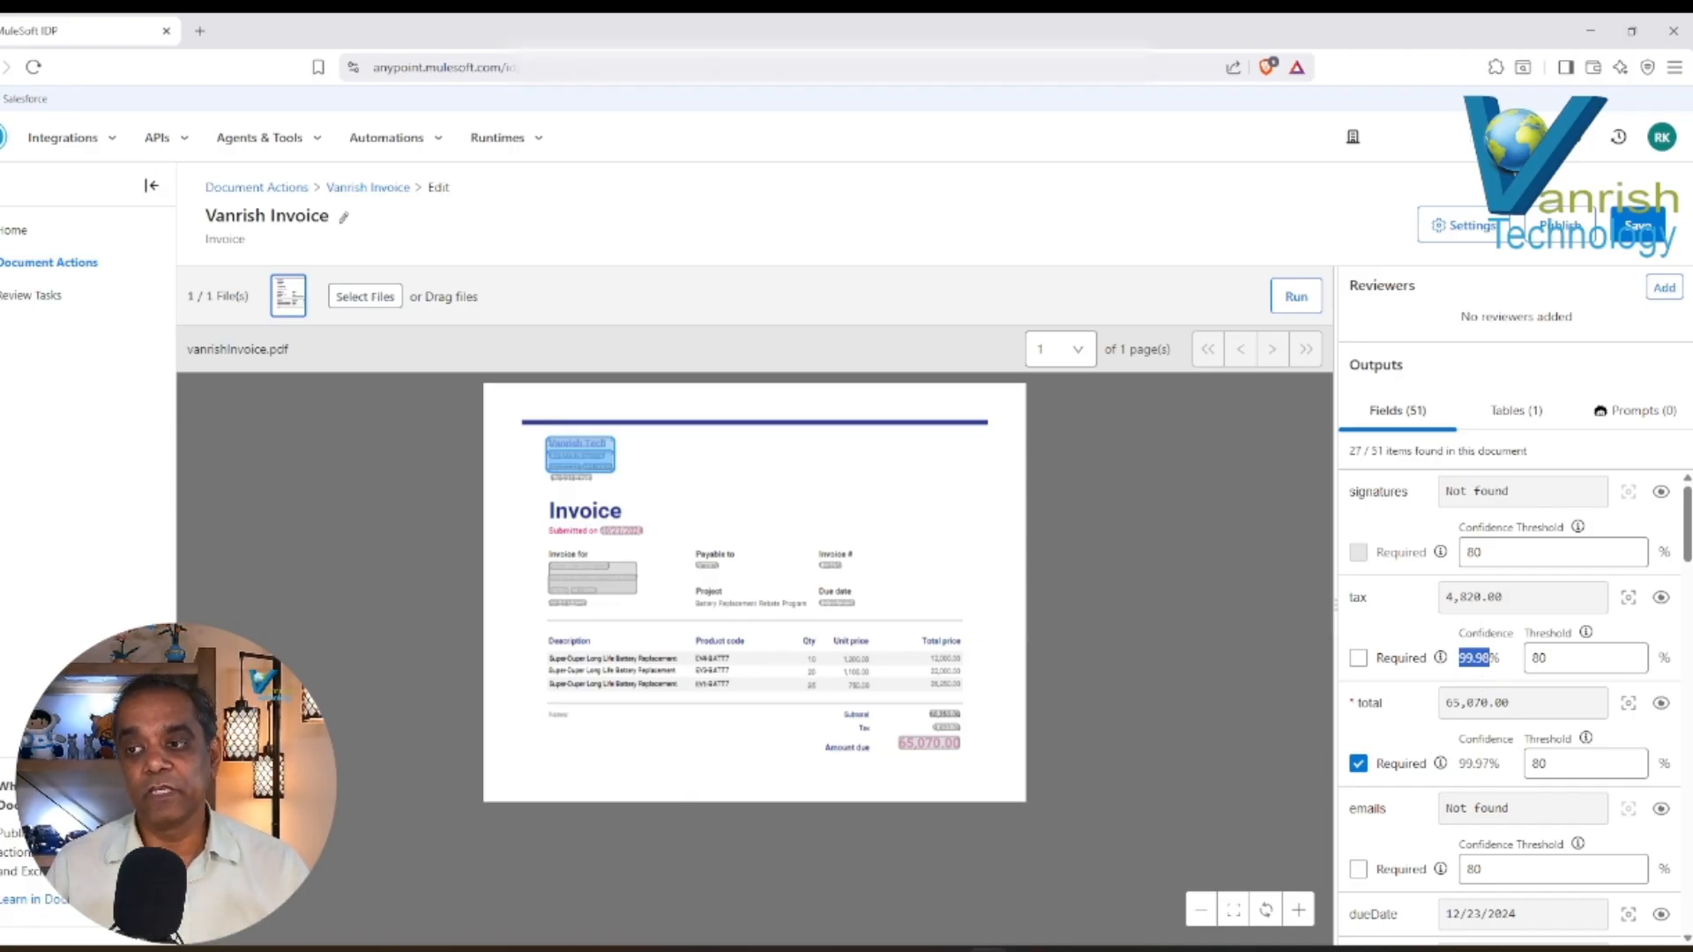
Expand two extracted buyer address fields and the first bill-to field to inspect their confidence and threshold settings.
drag(1687, 529, 1686, 679)
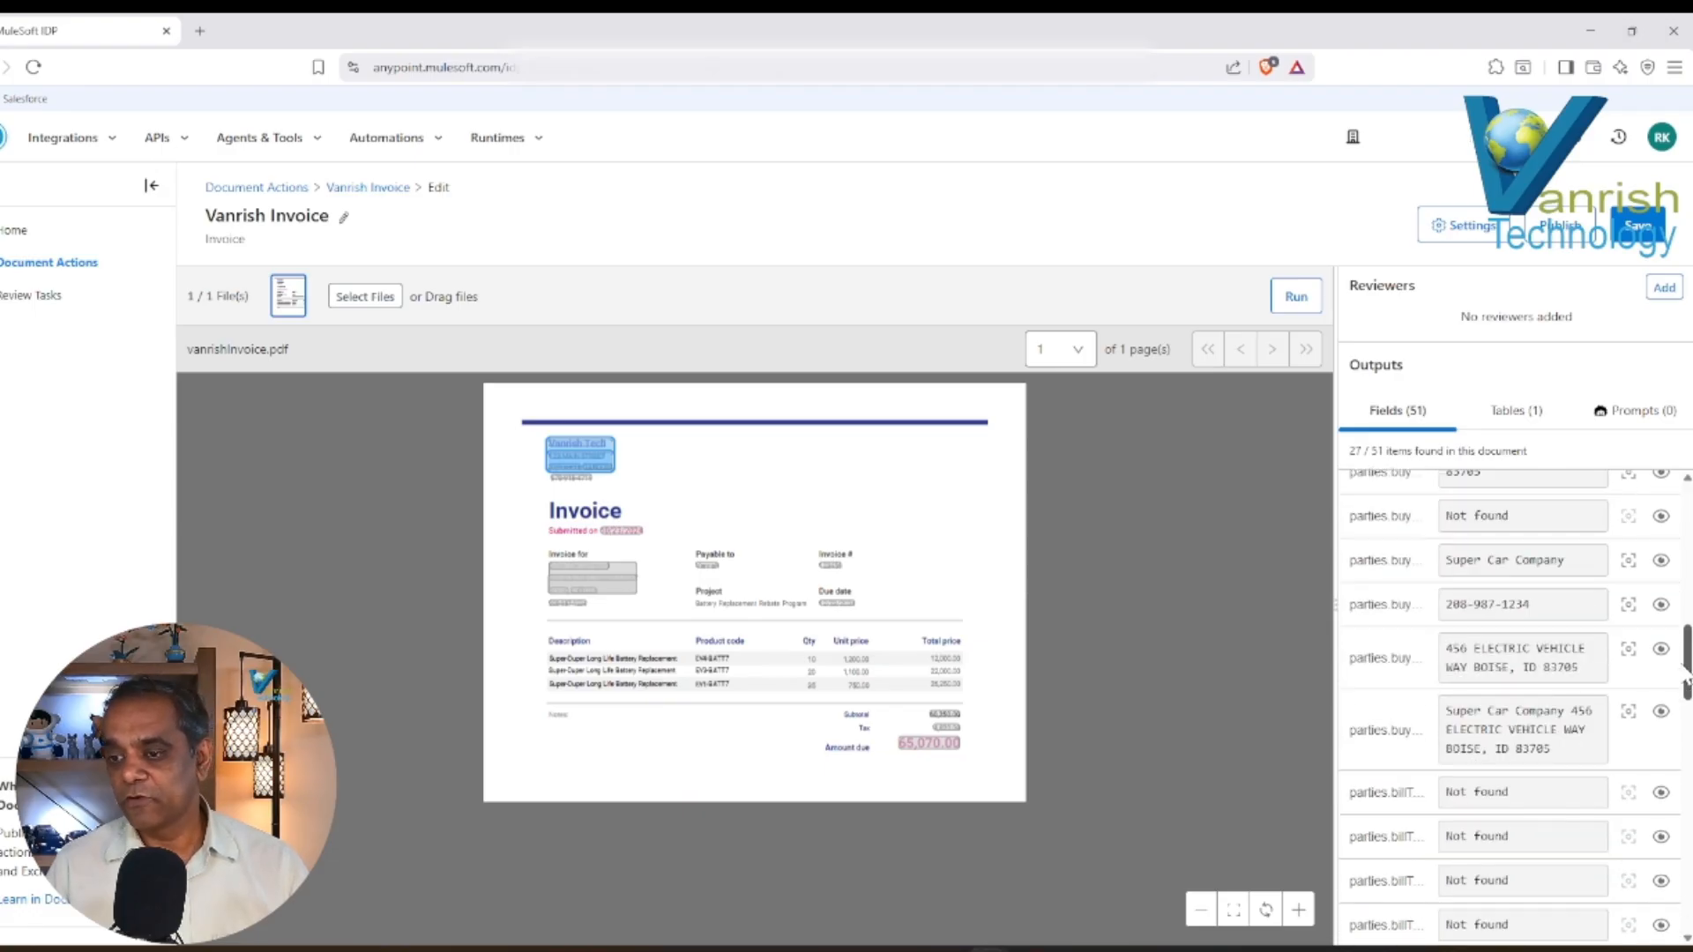
click(1378, 661)
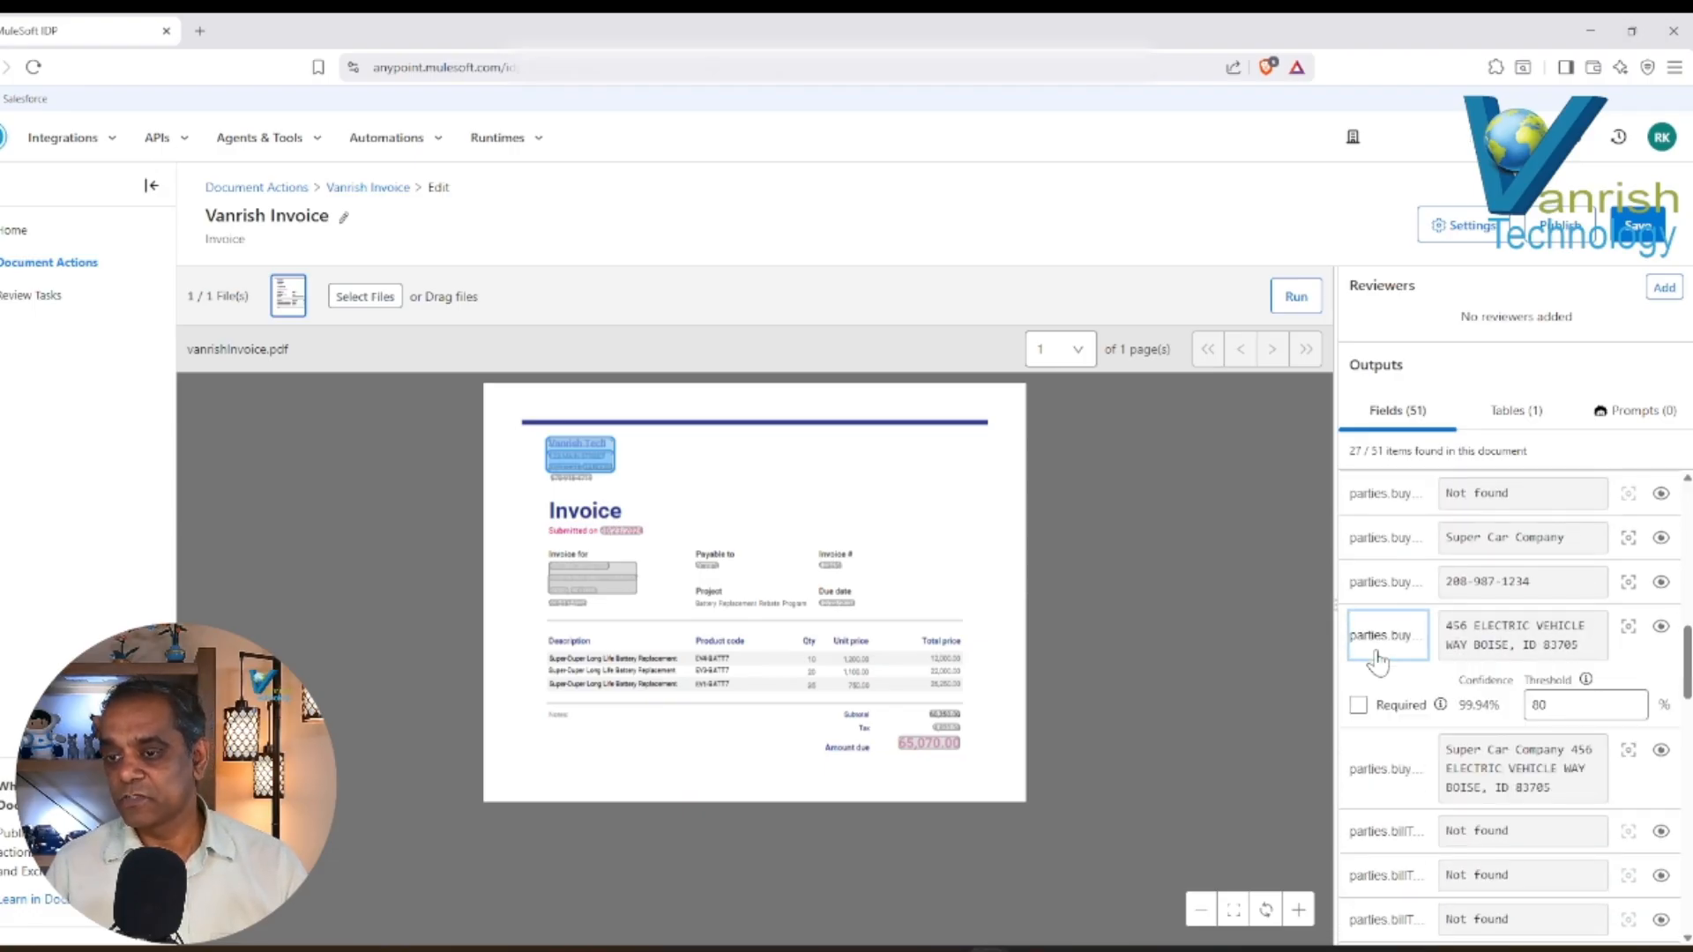
click(1392, 839)
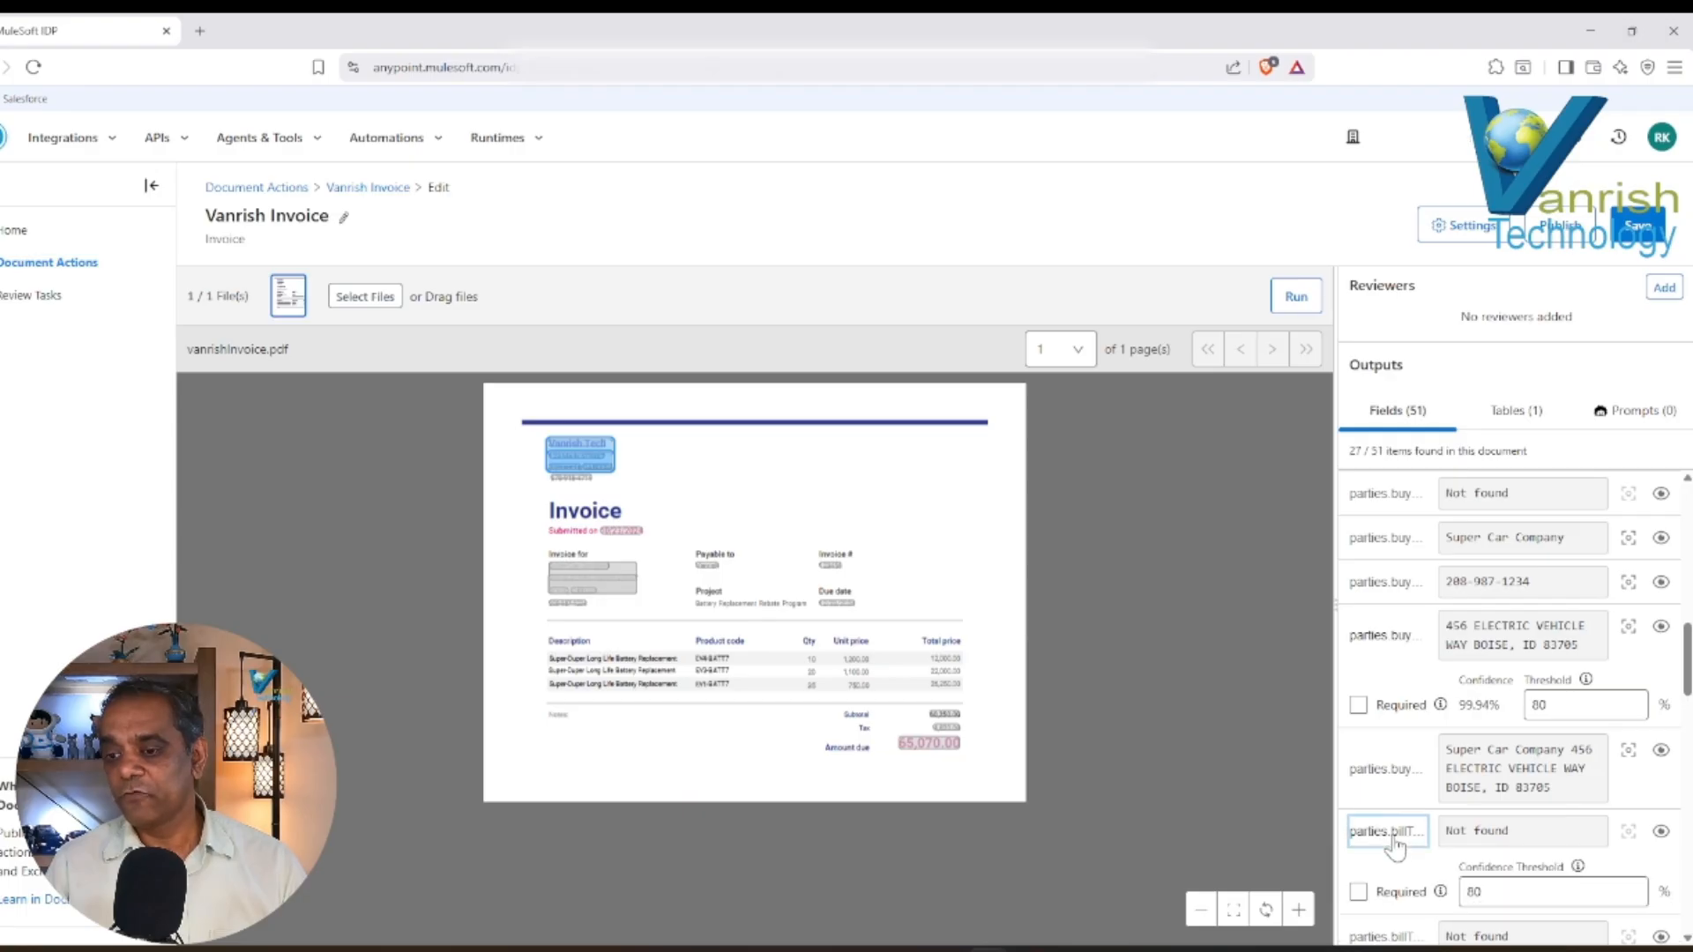
click(1407, 781)
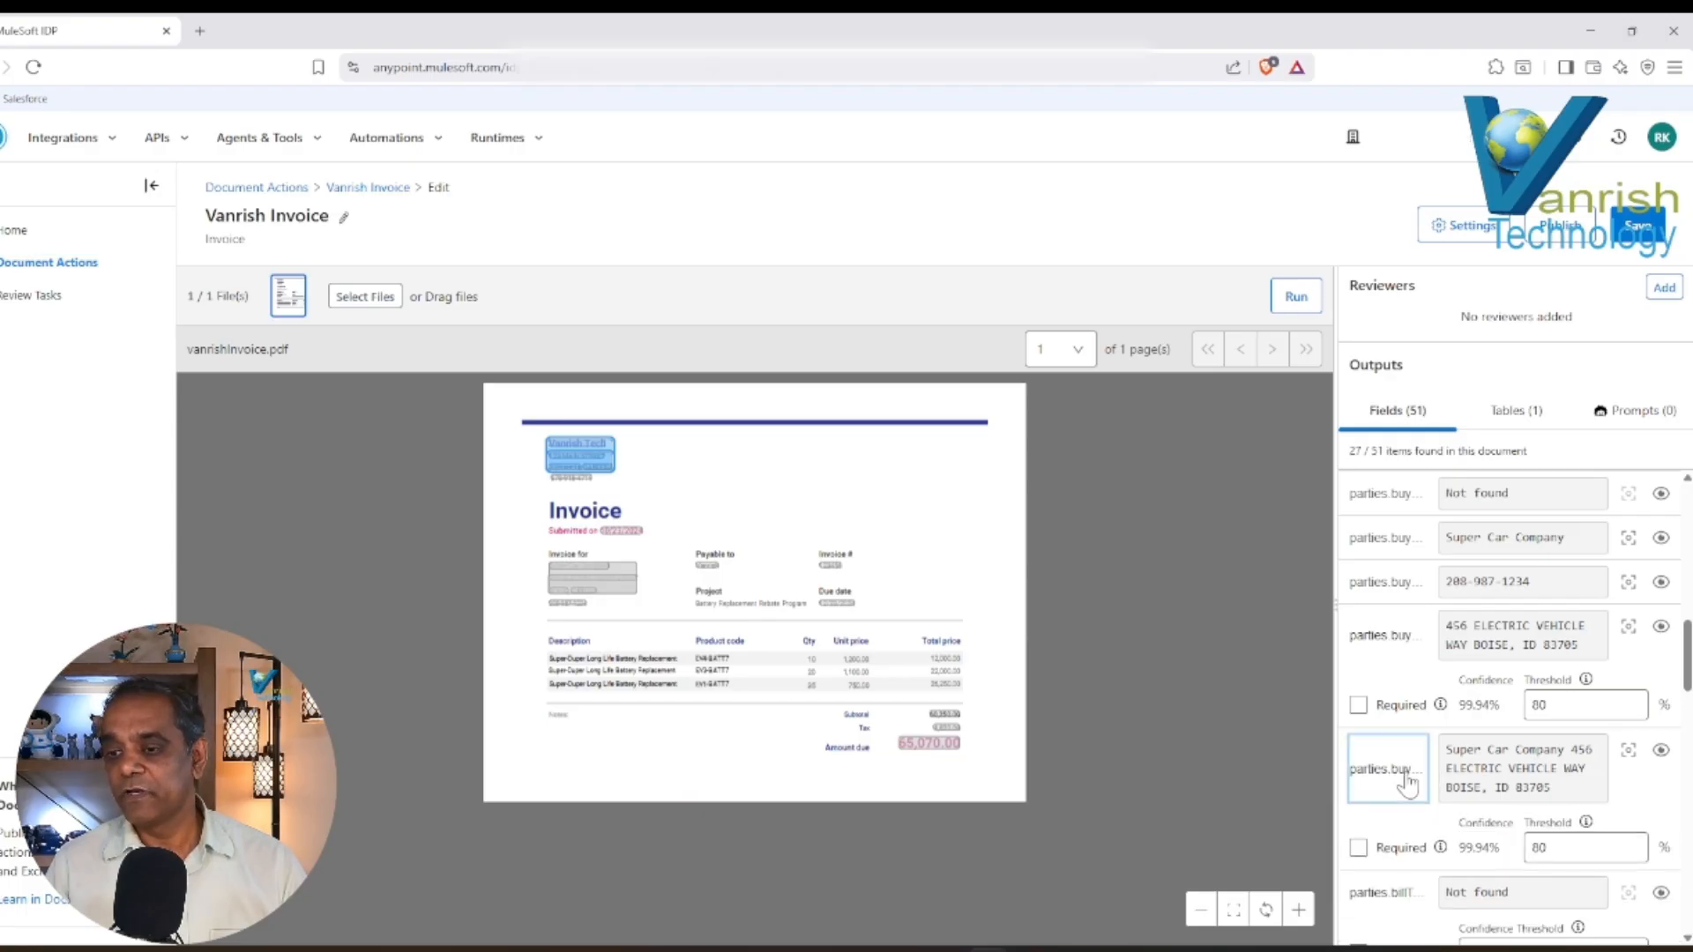
Review the remaining buyer fields and examine the extracted line-item rows of table1 with their confidence scores.
scroll(1463, 716, up, 5)
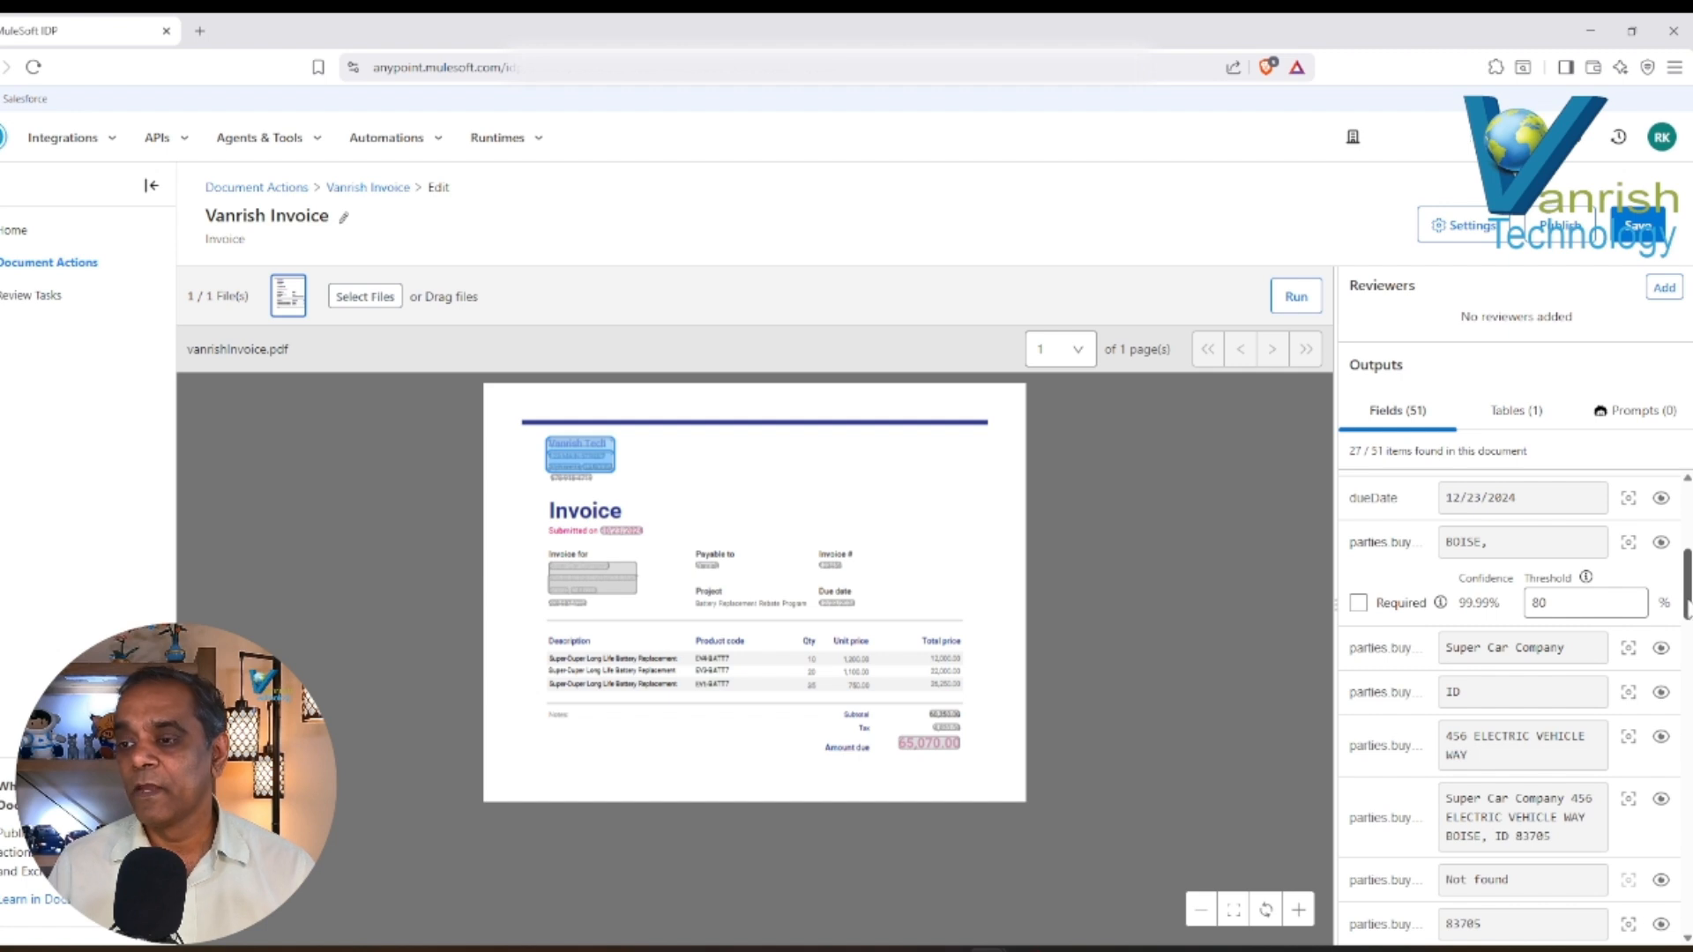
drag(1687, 609, 1687, 569)
click(1504, 413)
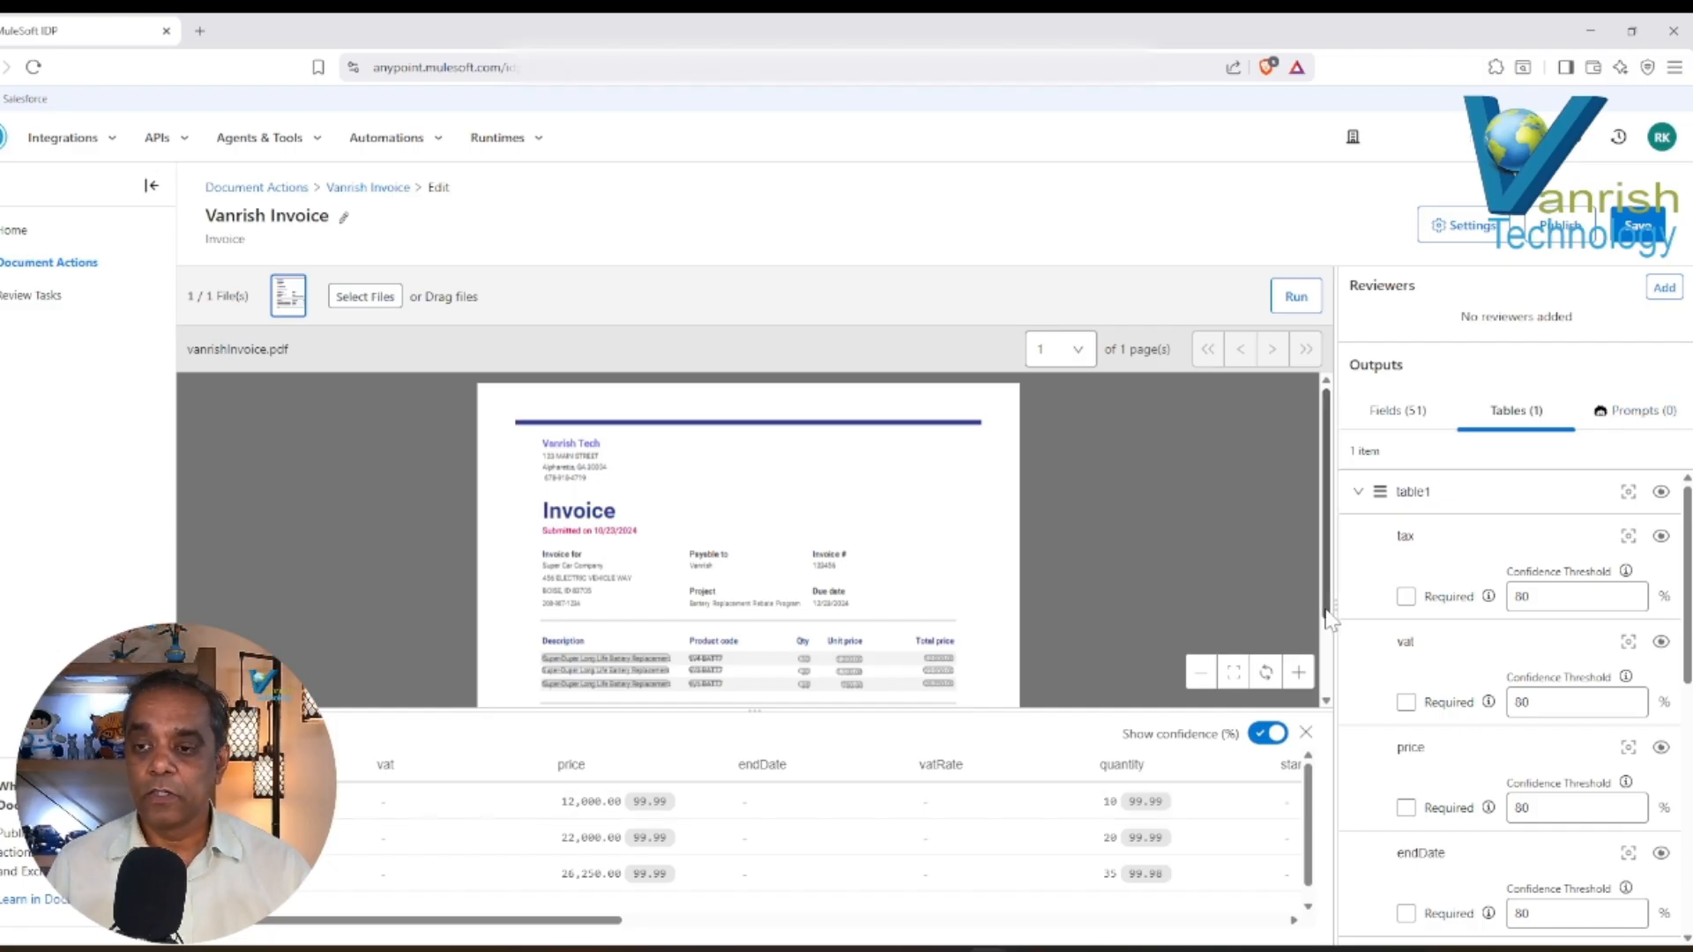
scroll(1313, 802, down, 1)
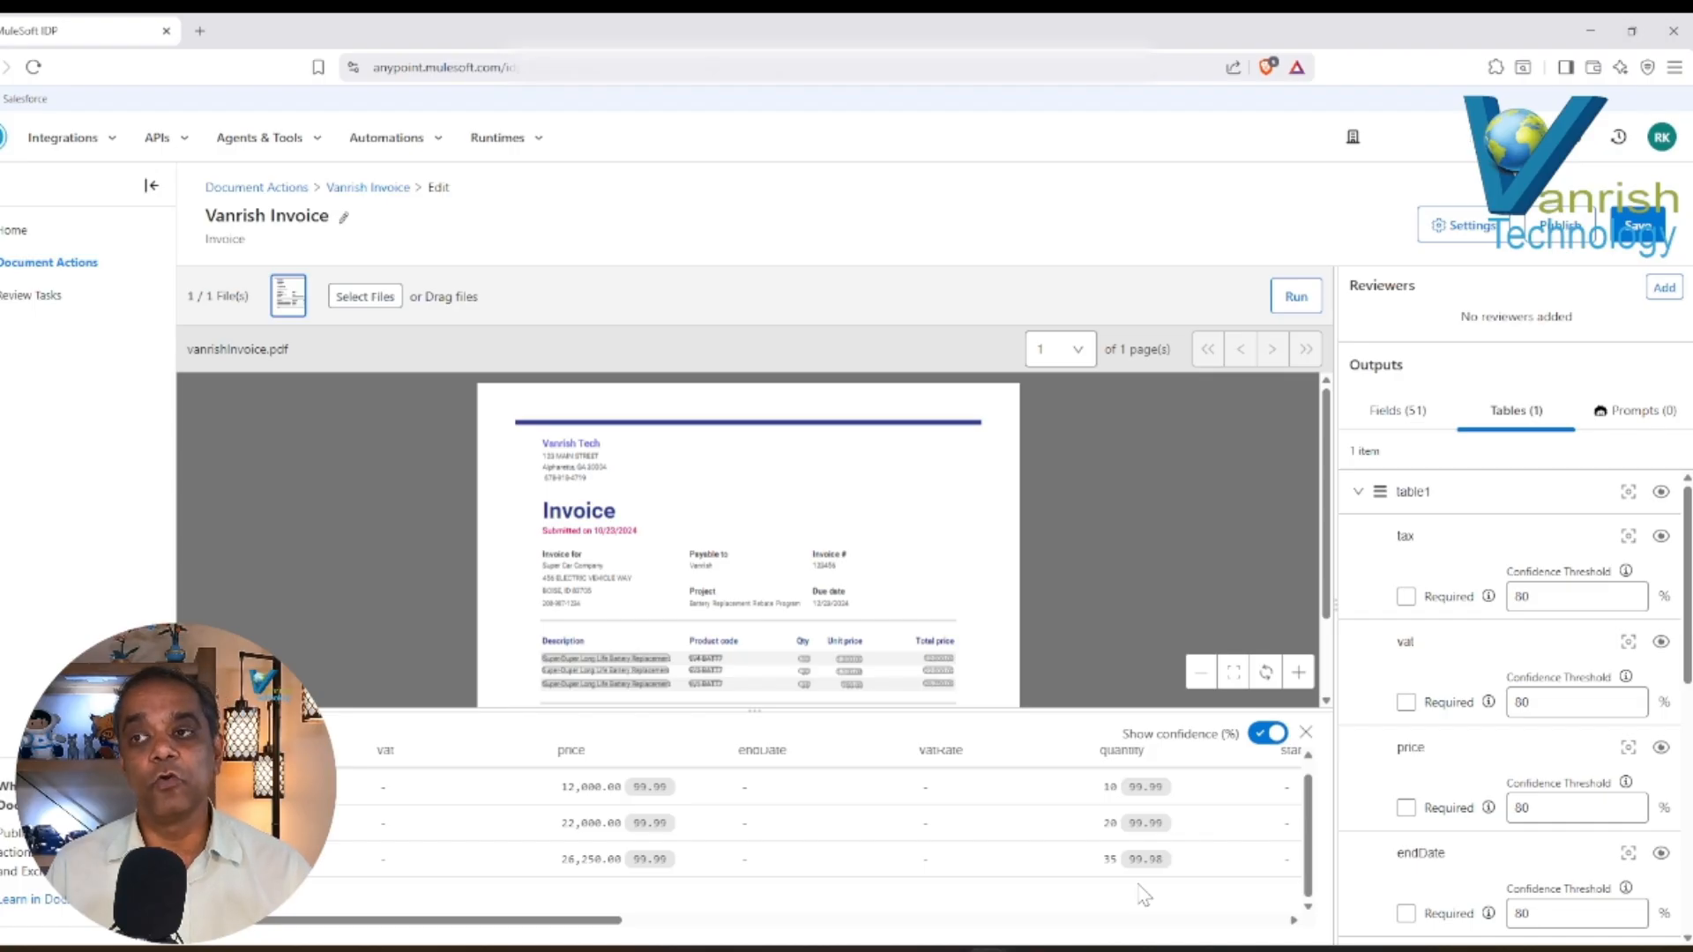
Start a new prompt output and name it "File_info".
click(1630, 416)
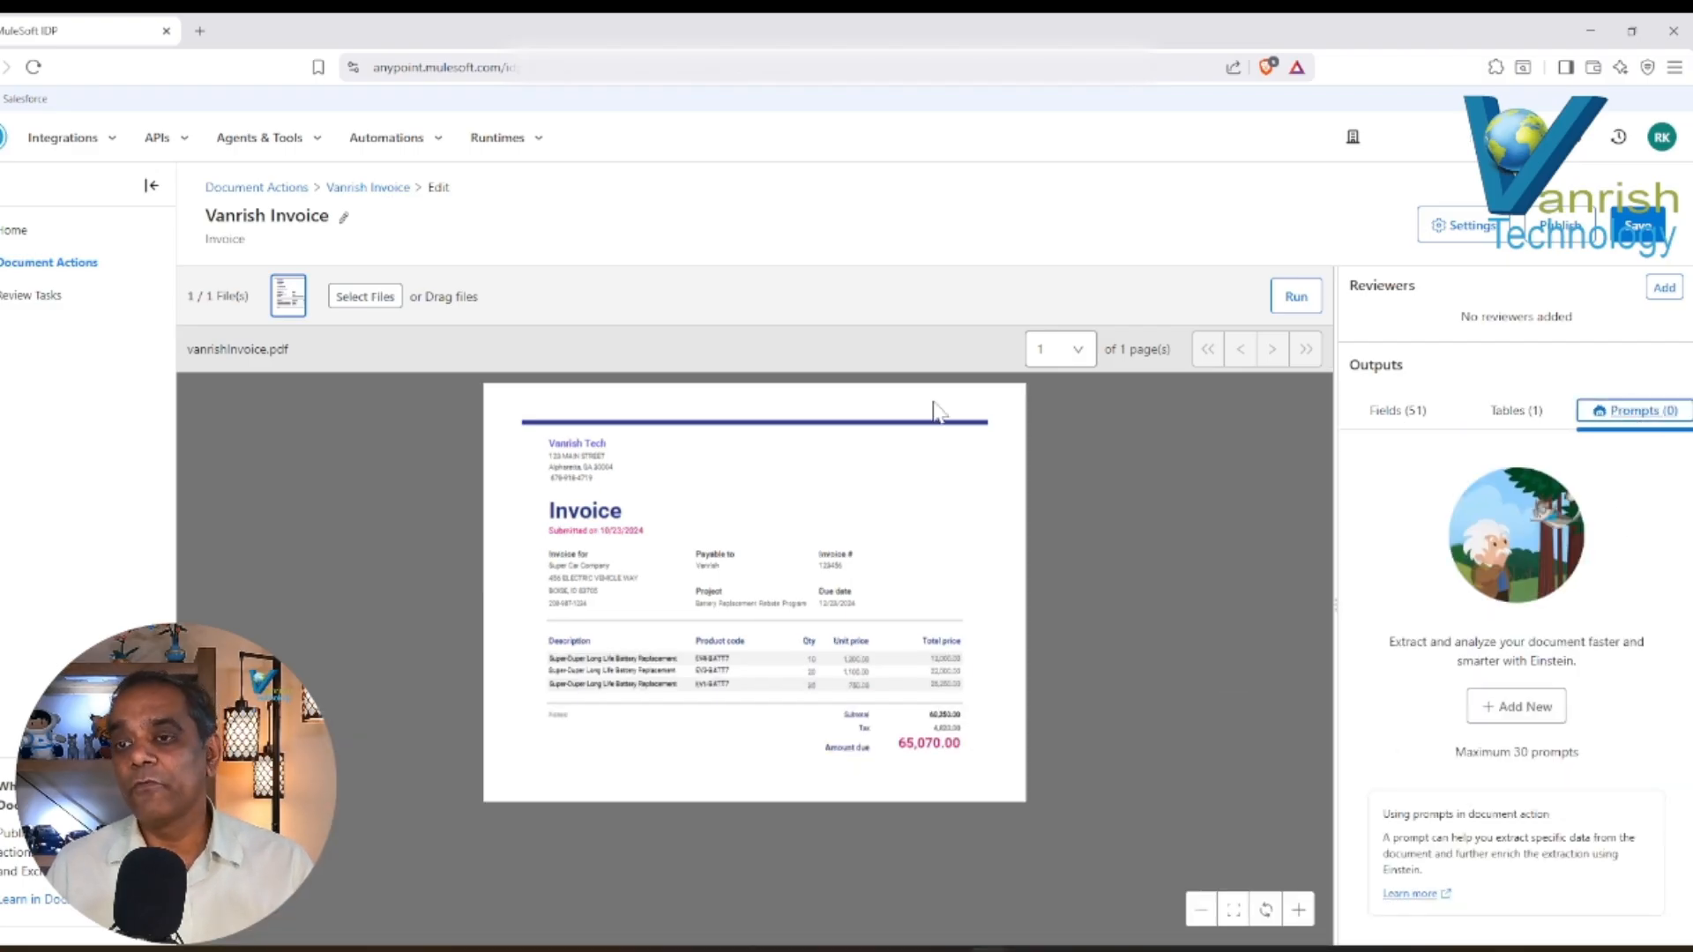
click(1516, 710)
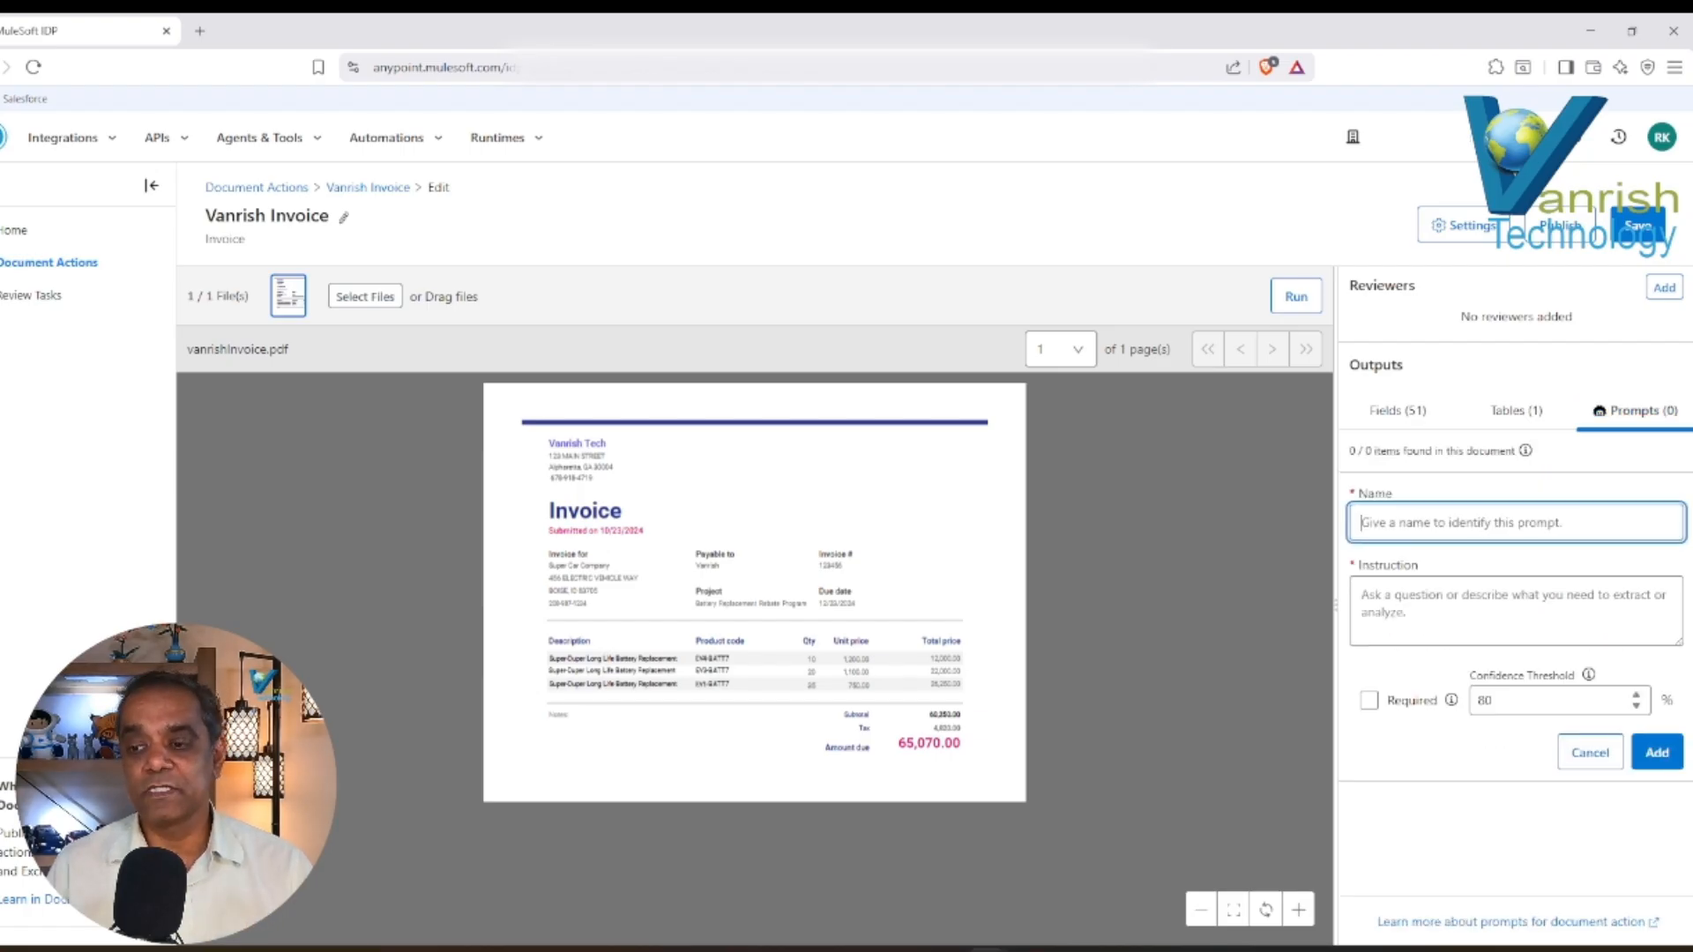
text(File_info)
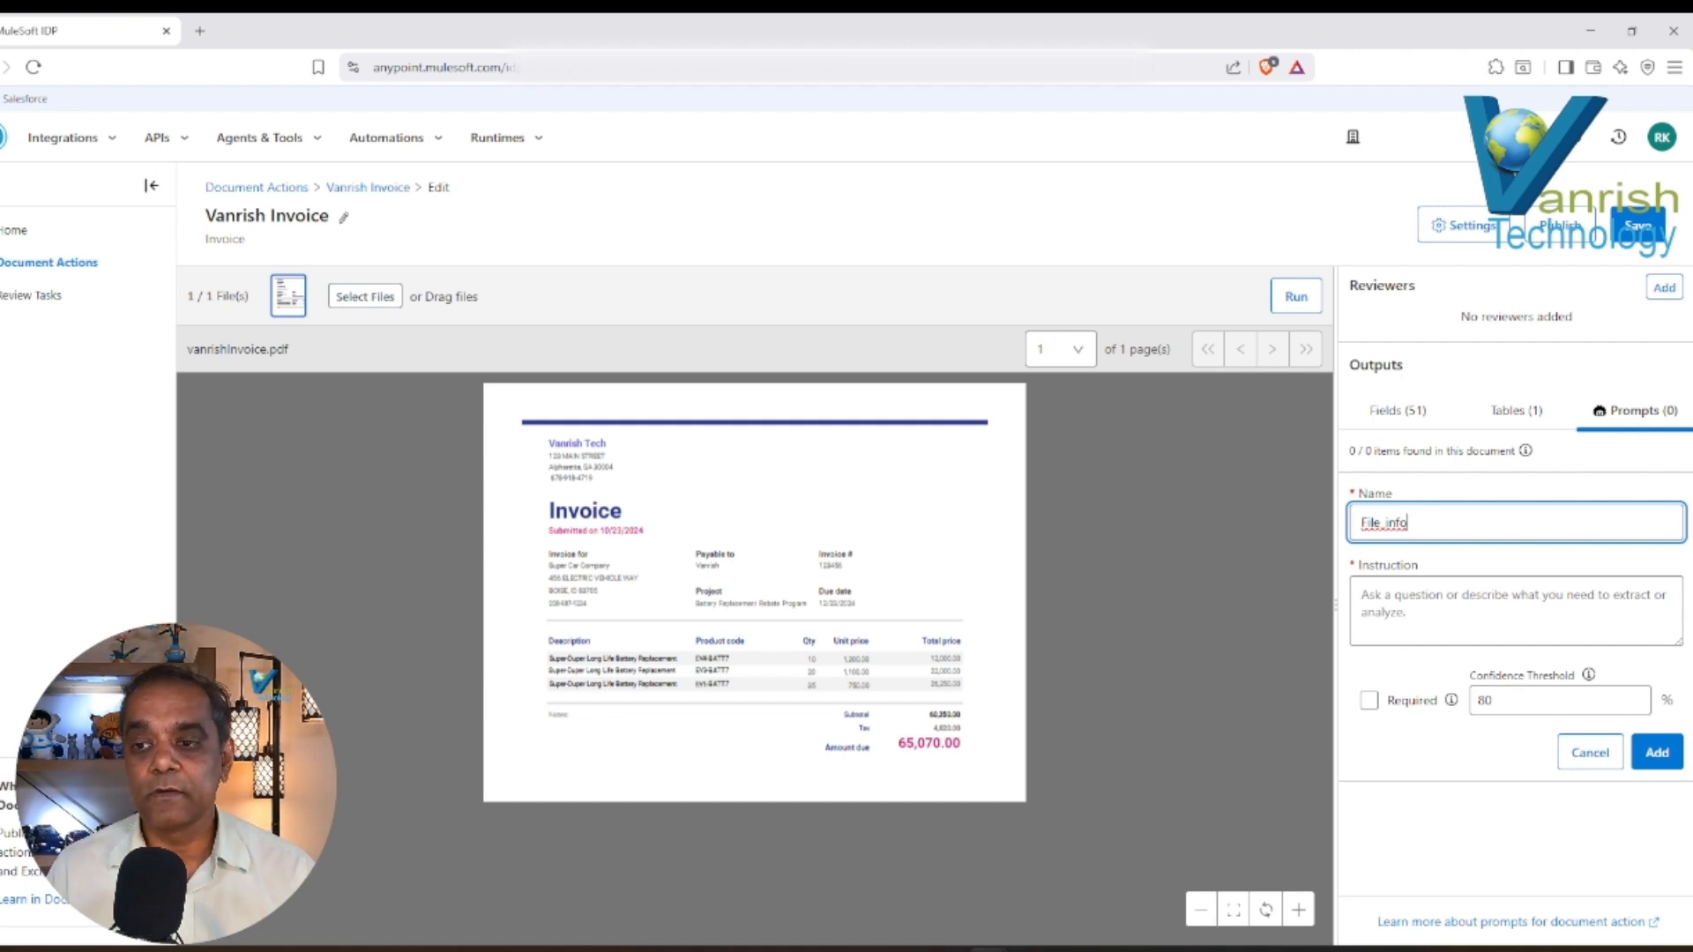
Try a space in place of the underscore in the prompt name, and restore it as "File_info".
click(1382, 523)
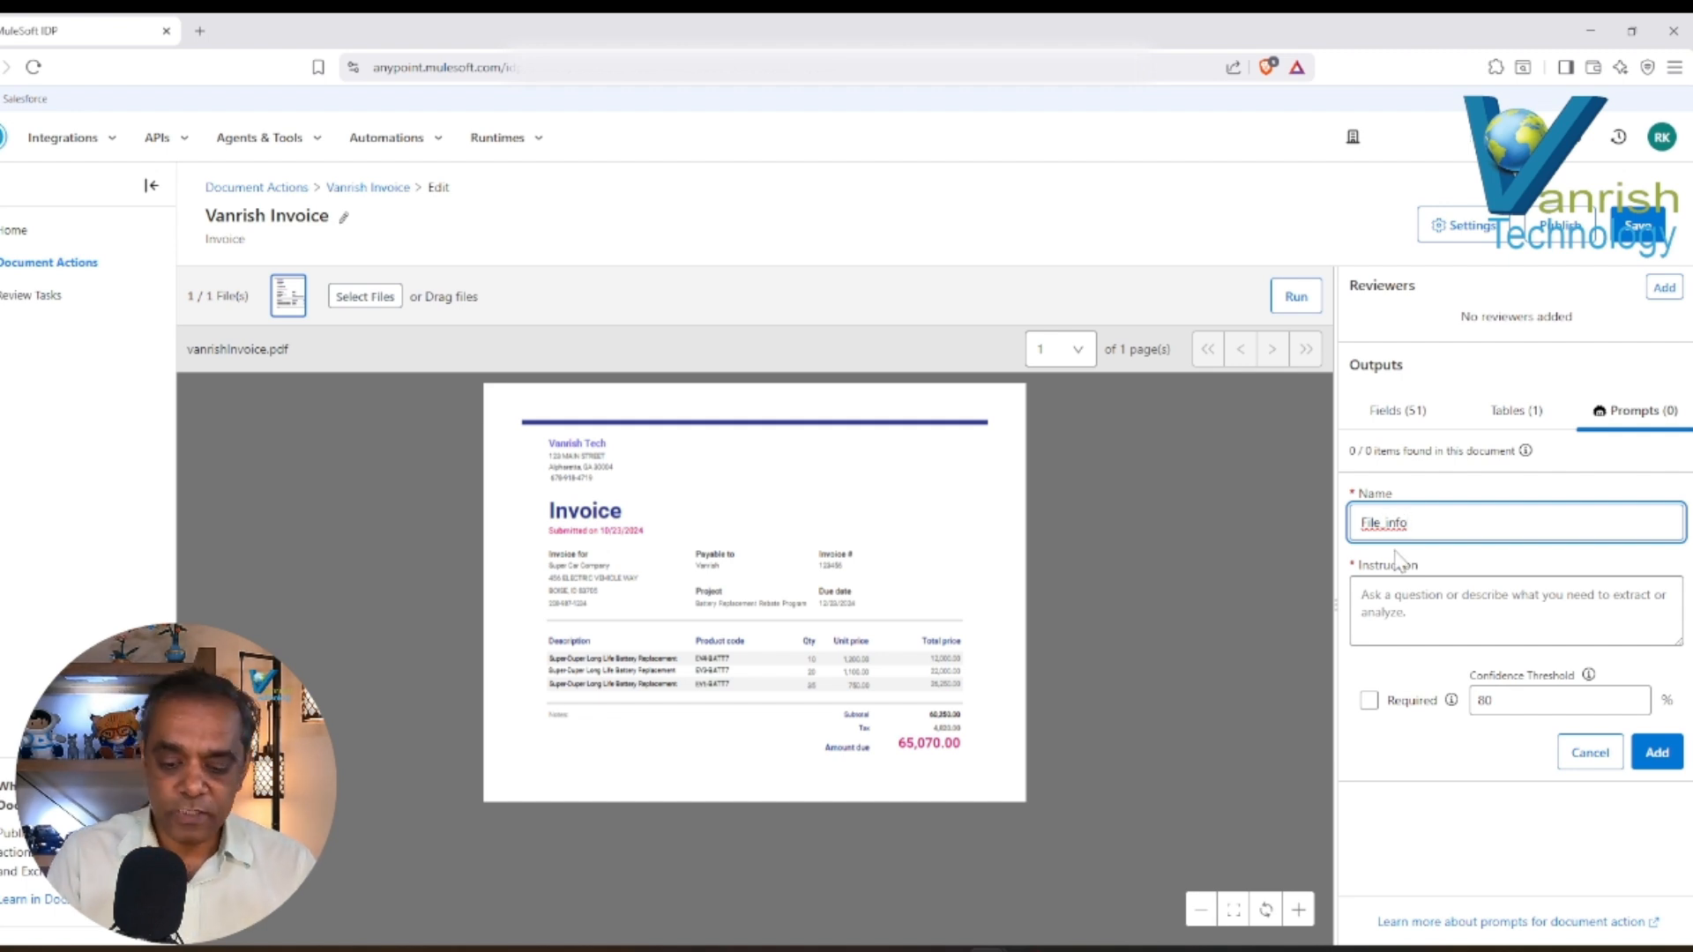
key(BackSpace)
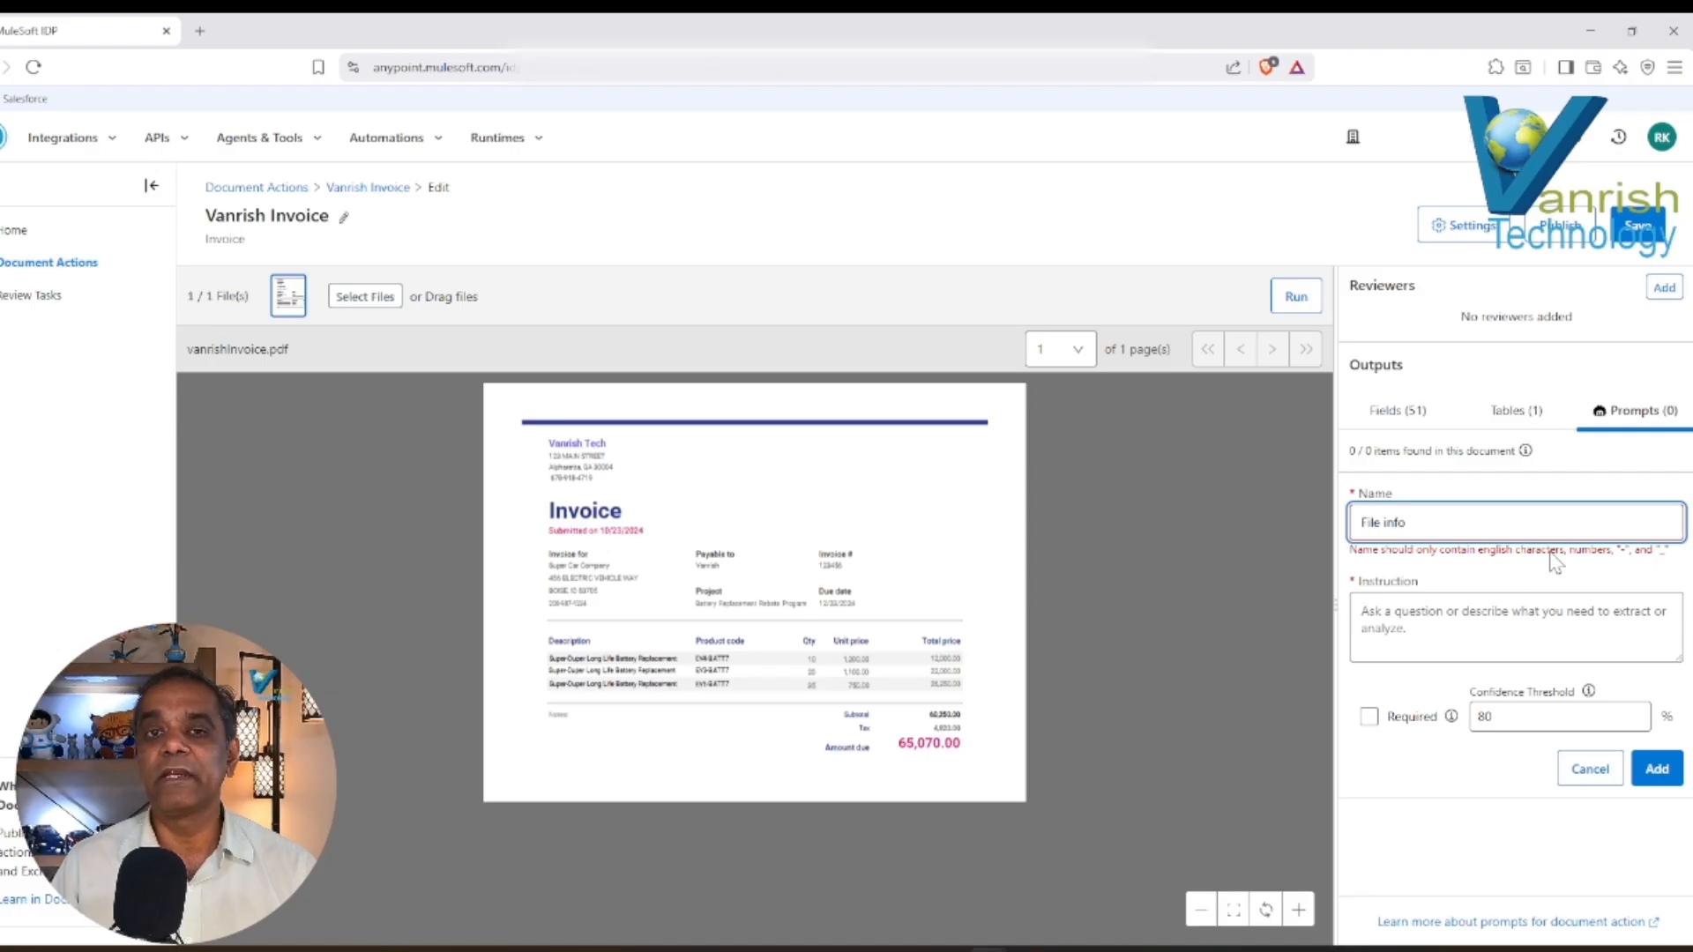
key(BackSpace)
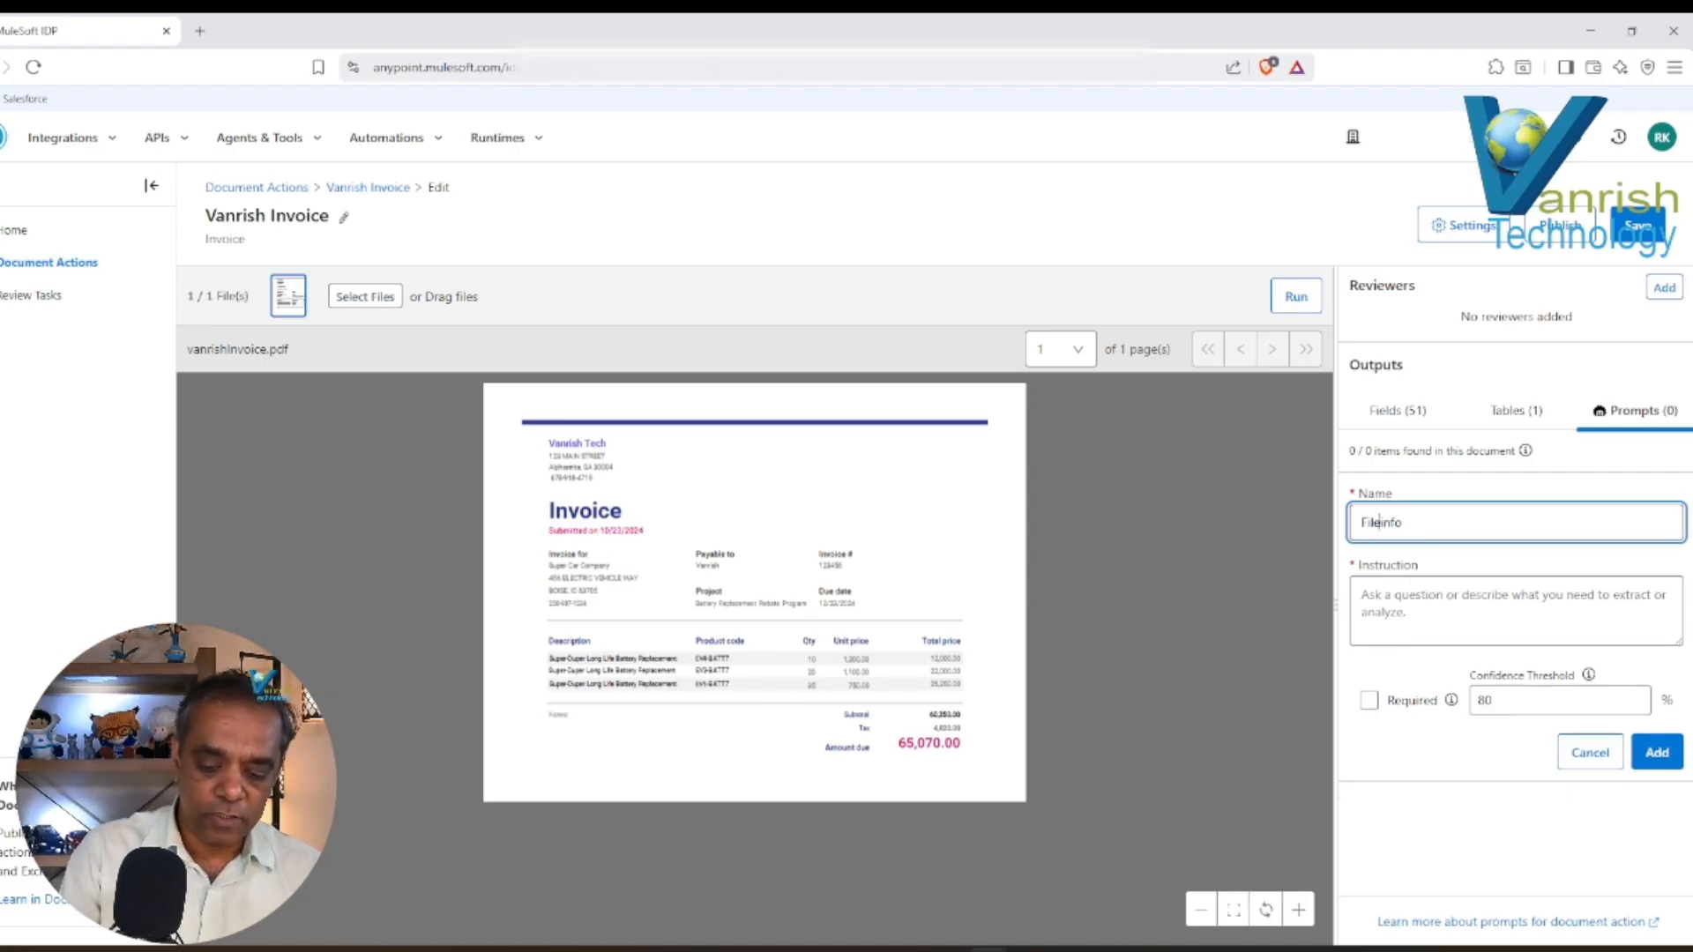
text(_)
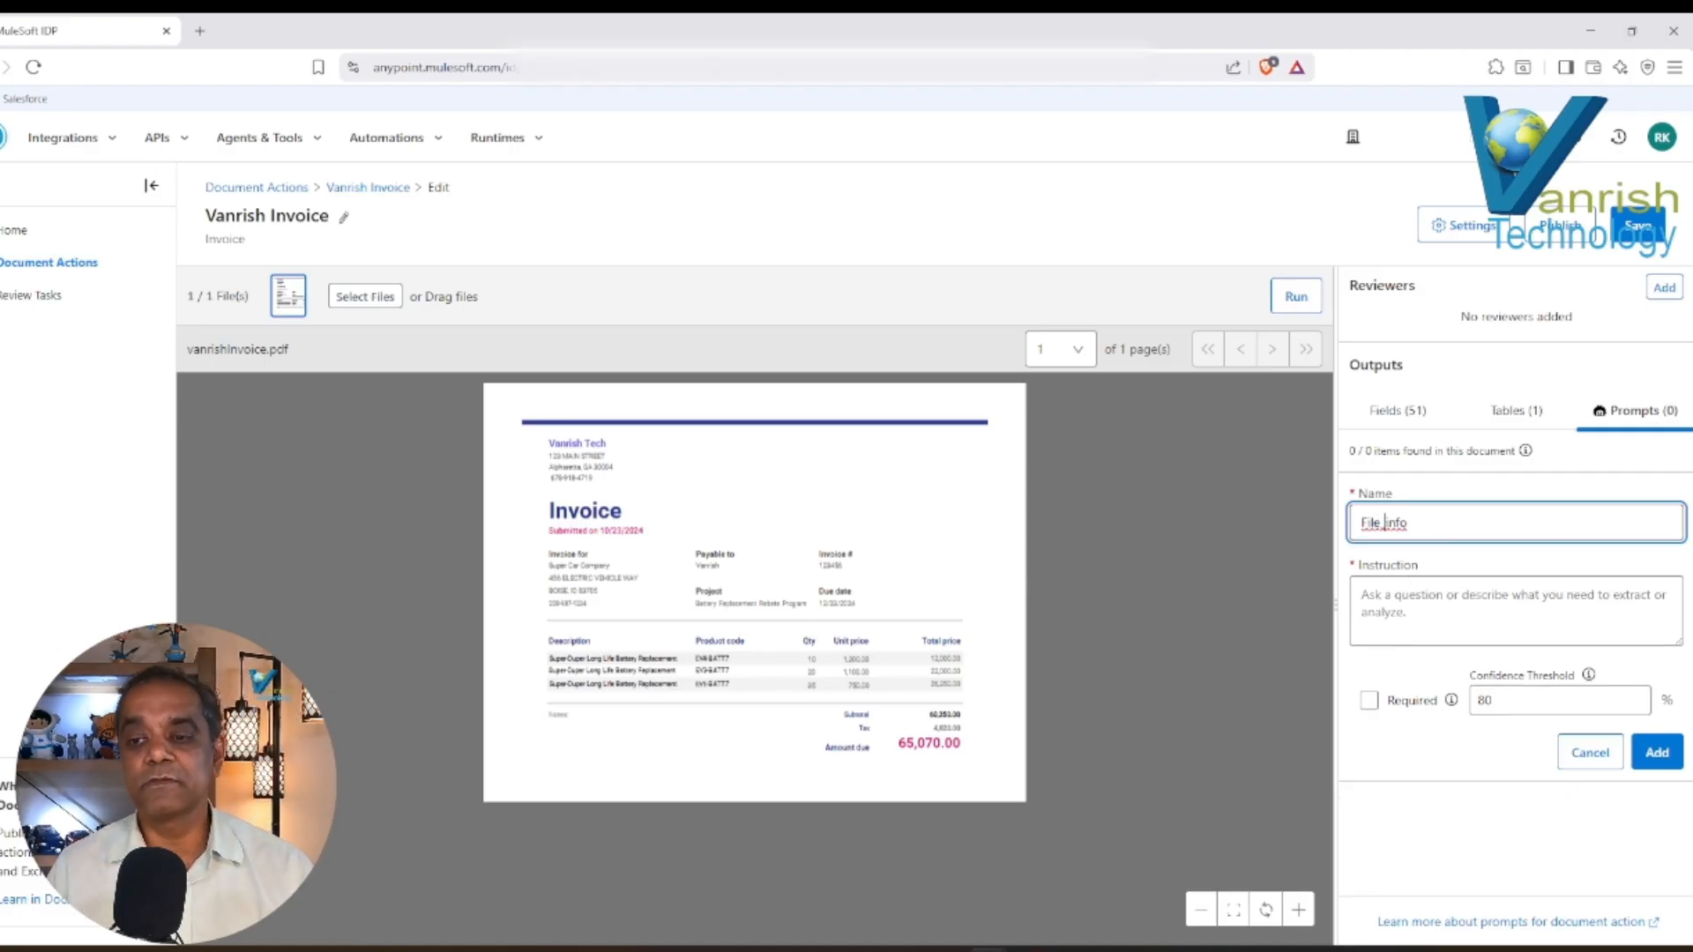
Add the File_info prompt with the instruction "What is purpose of this file?" and run the extraction on the invoice.
key(Tab)
text(Wha)
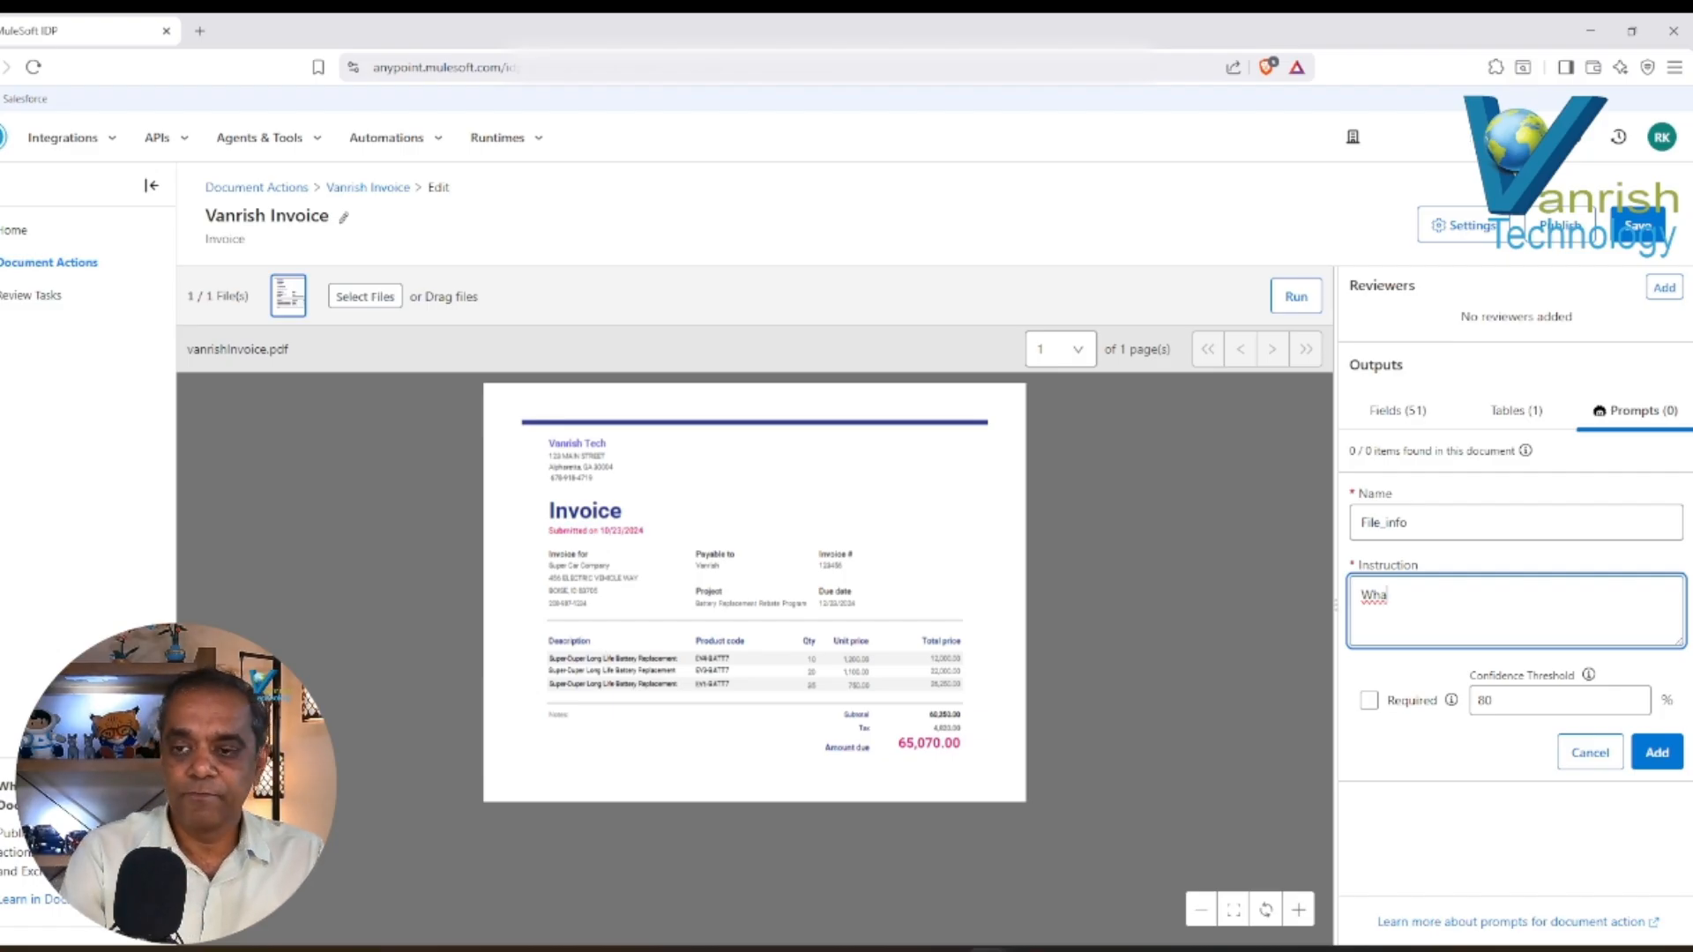
text(t is)
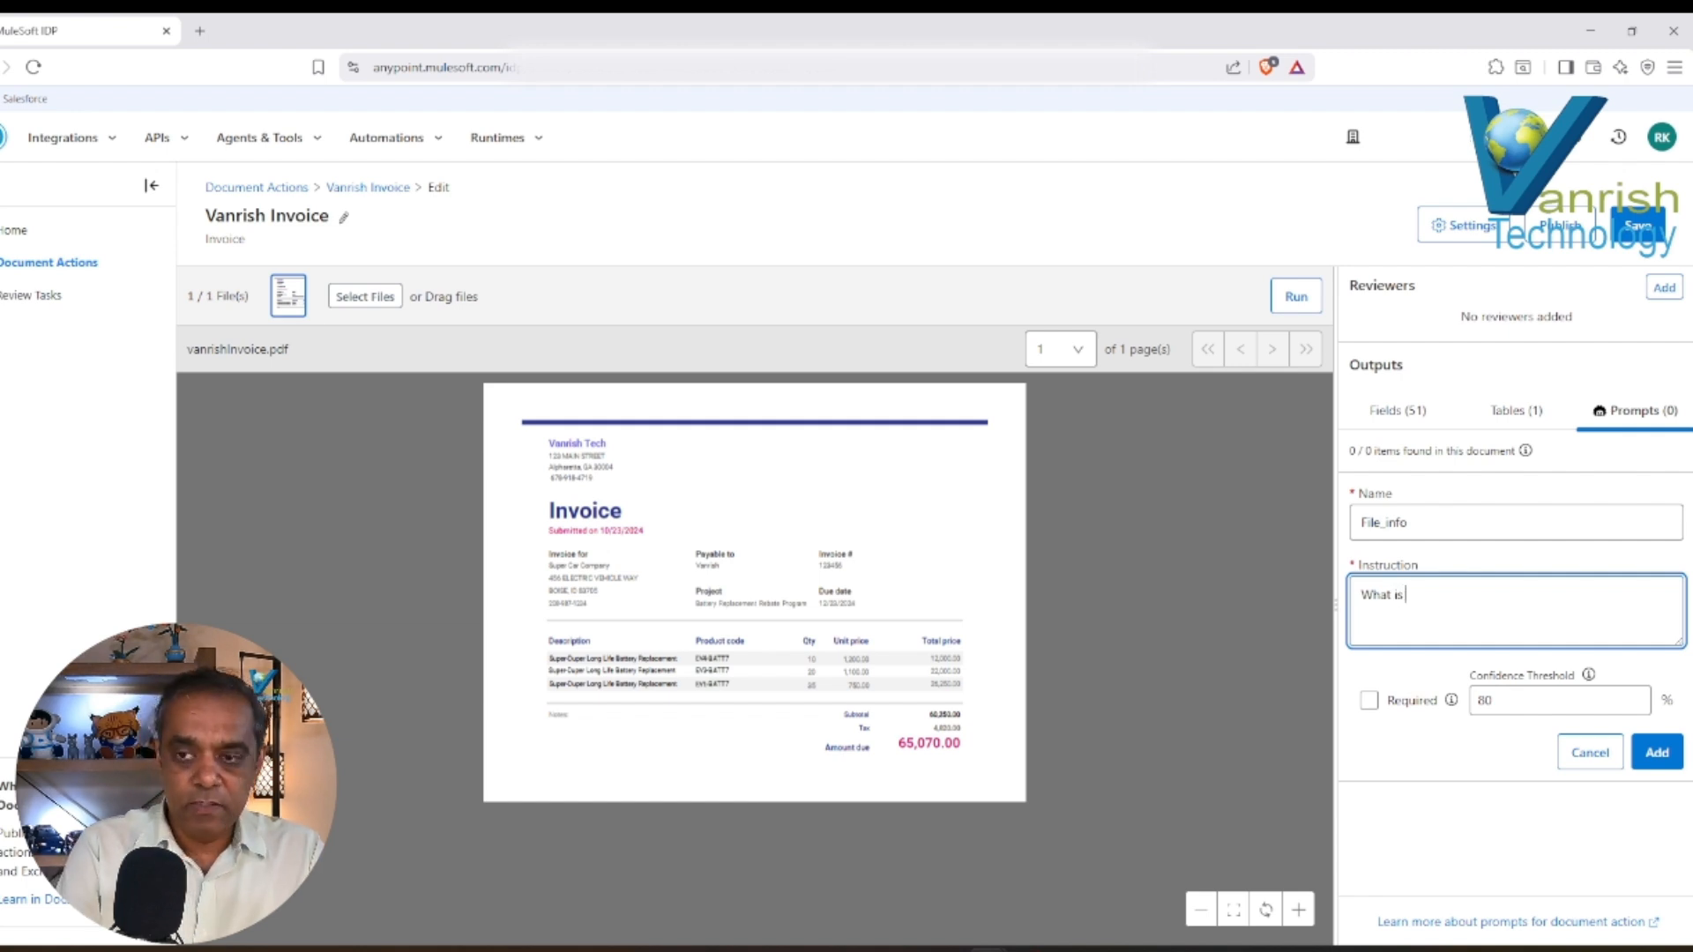
text(purpo)
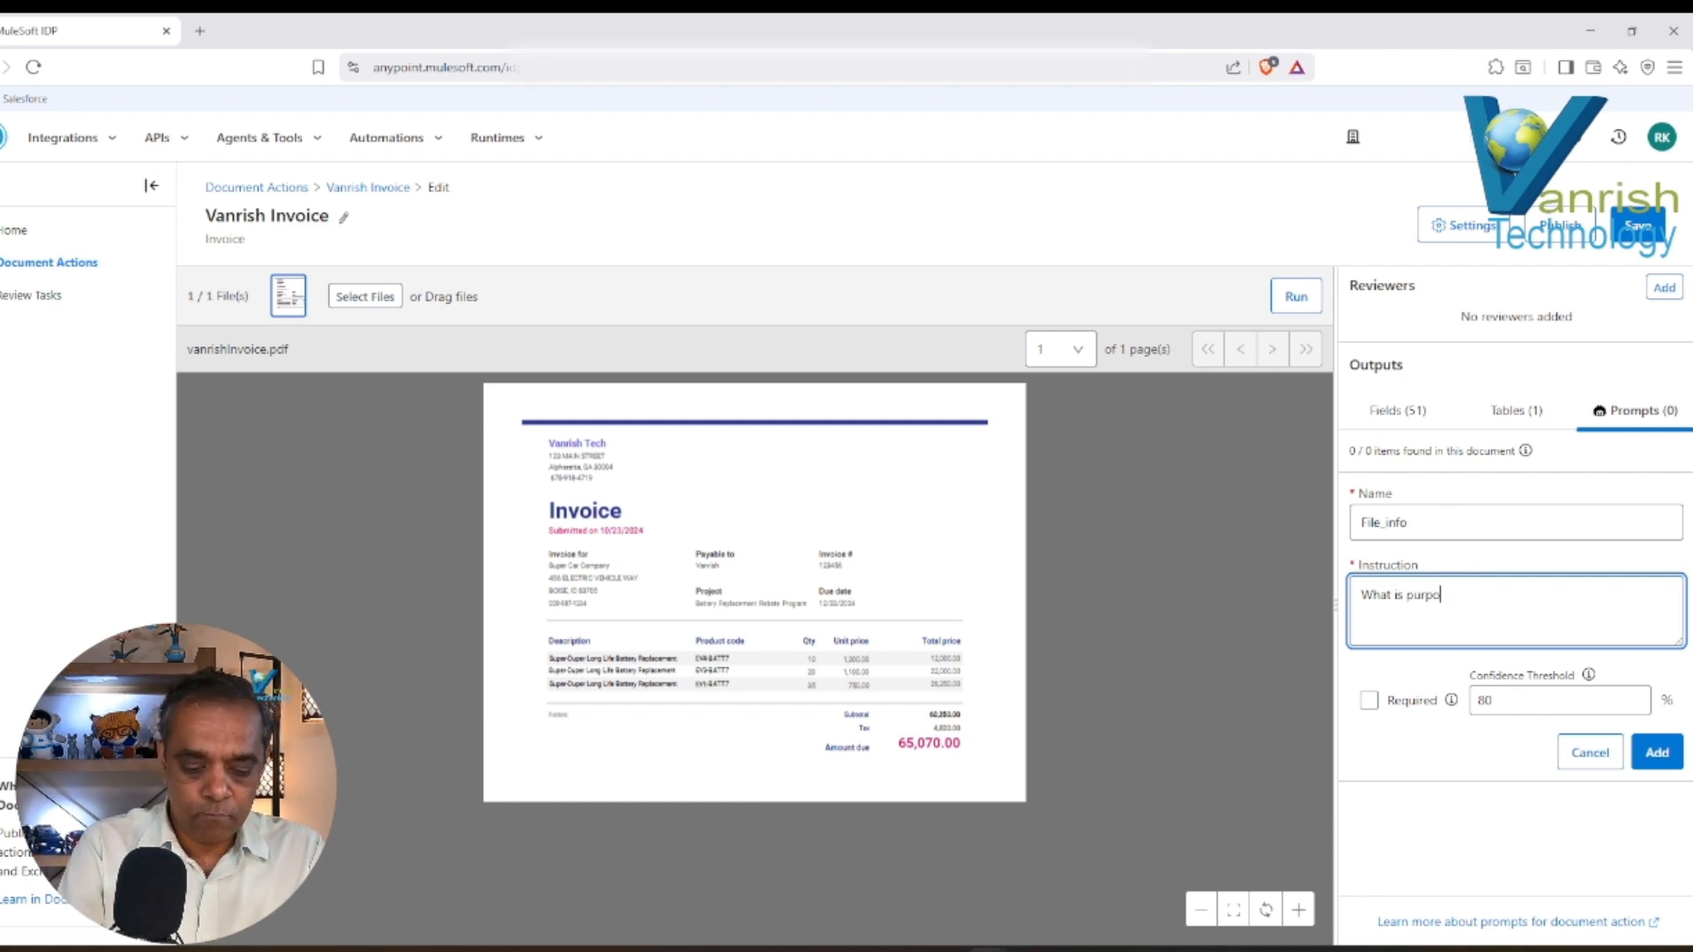
text(se of this file)
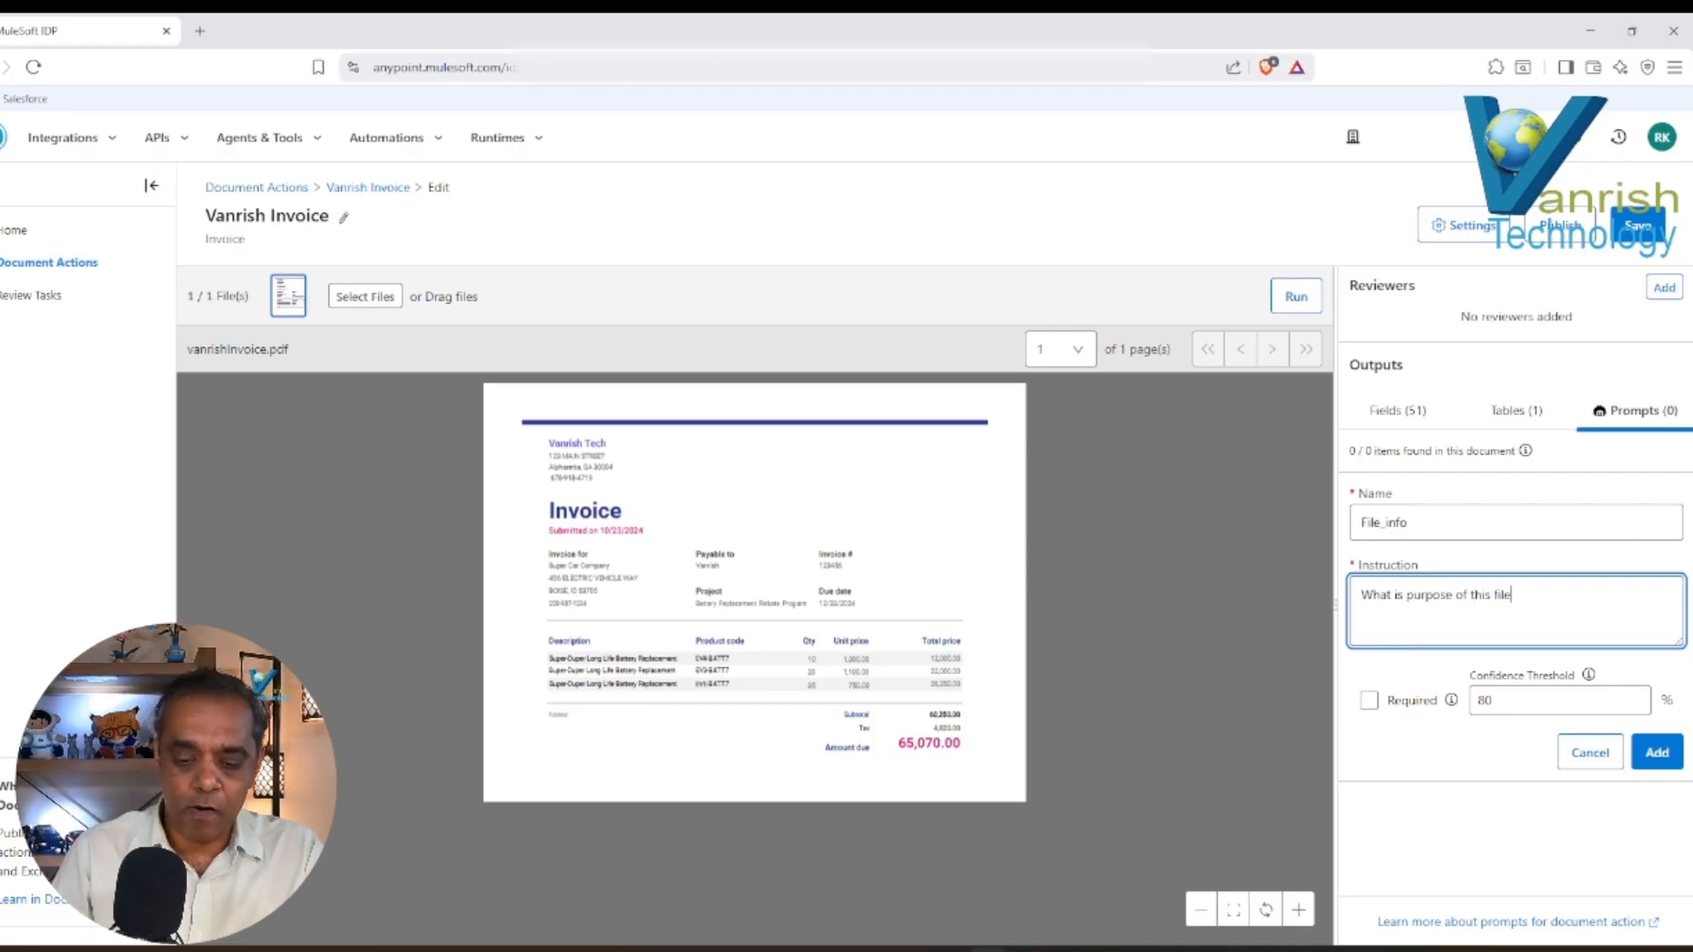
text(?)
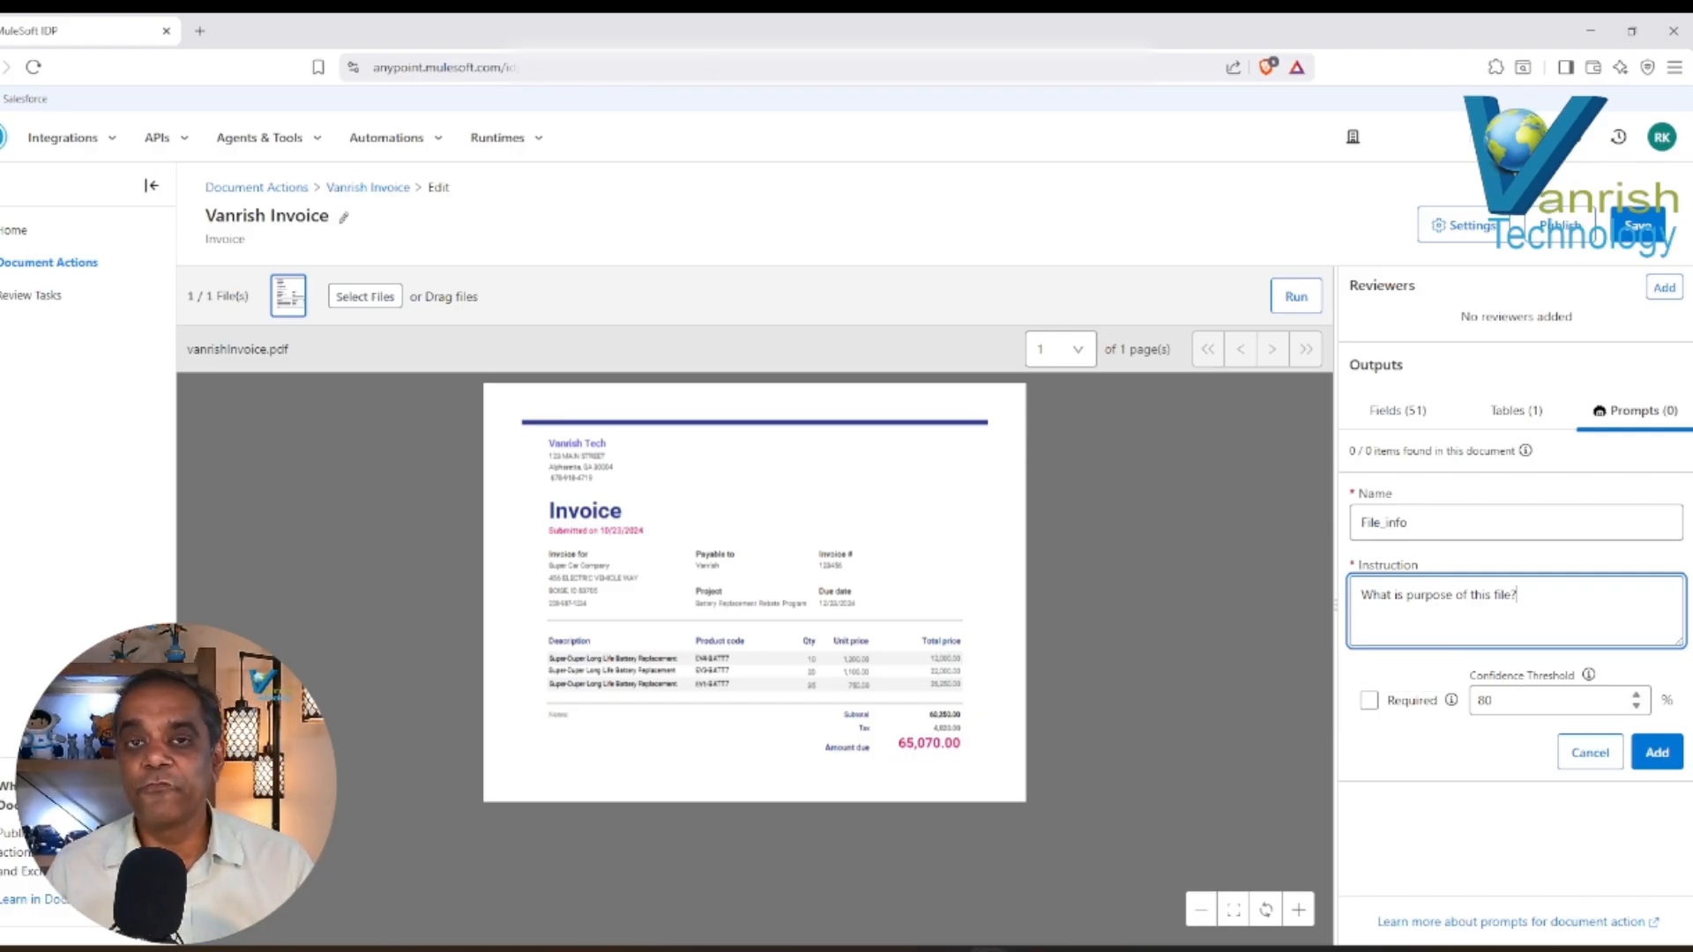
click(1658, 755)
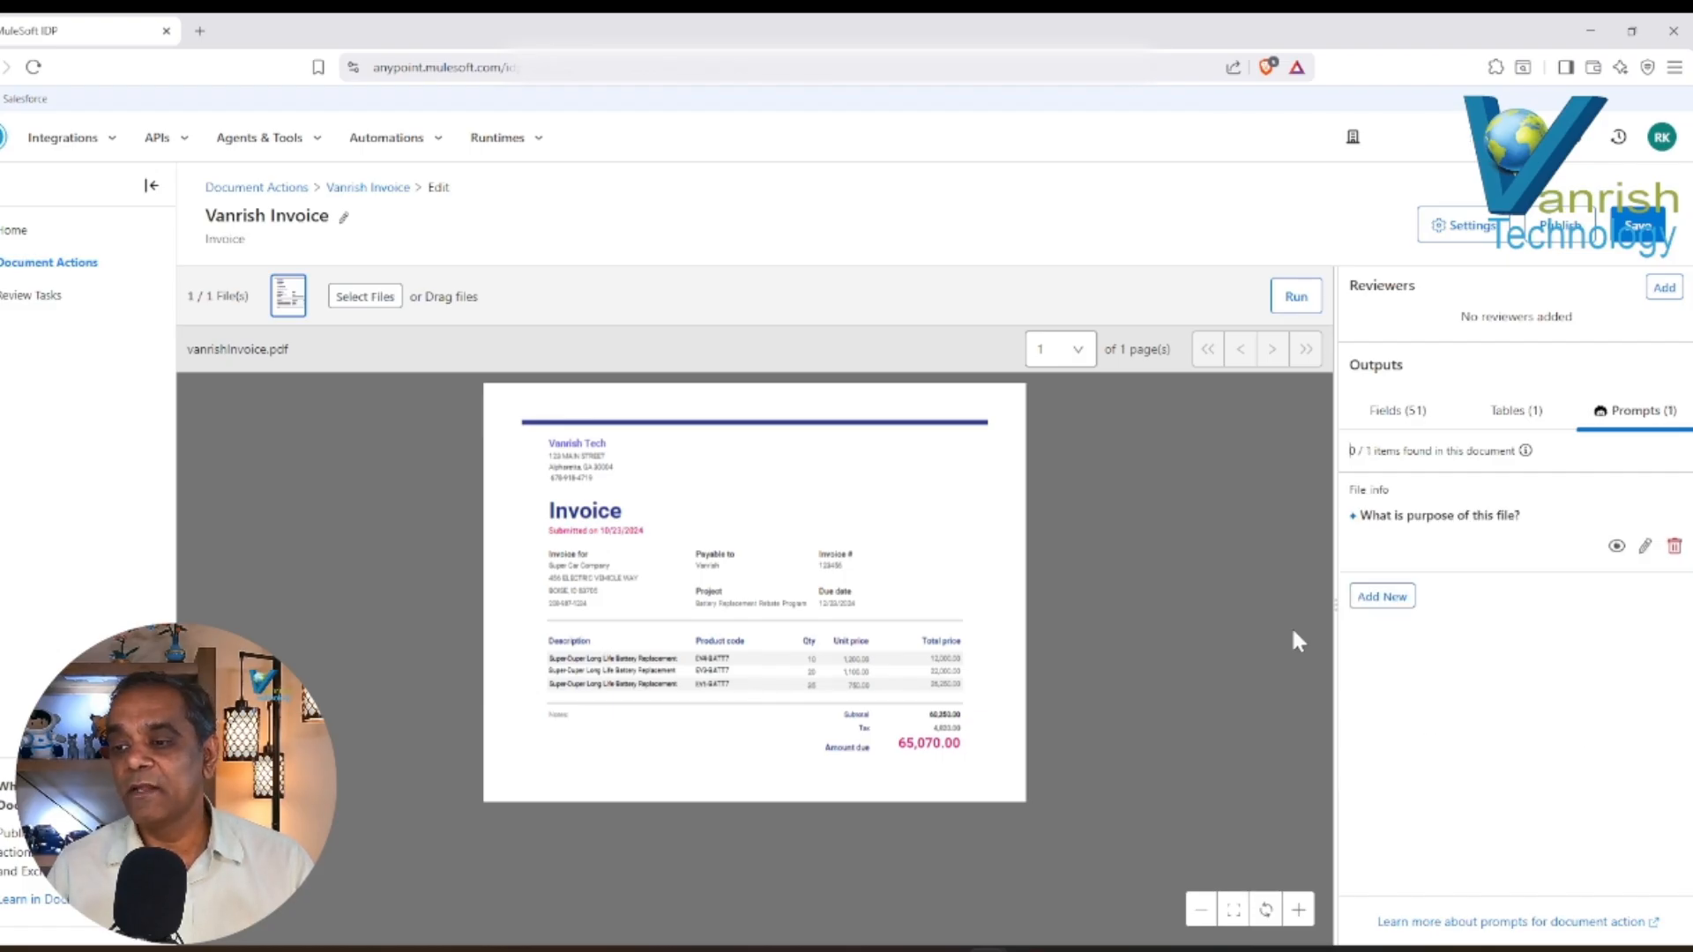
click(1296, 298)
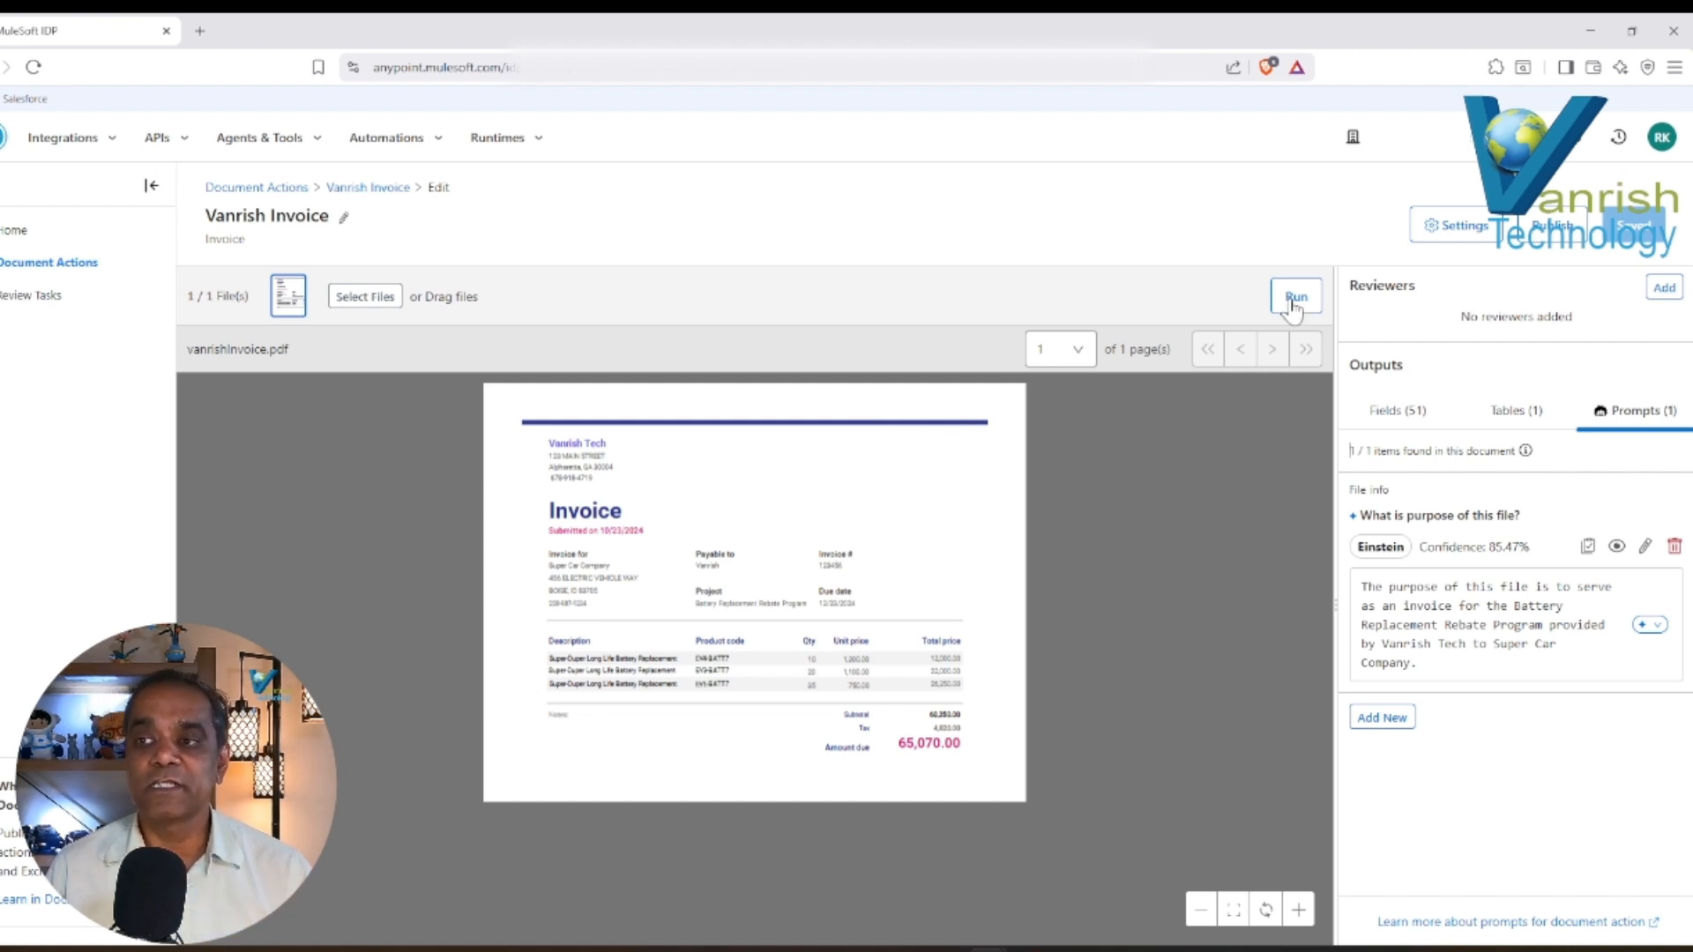
Publish the Vanrish Invoice document action without adding reviewers, and dismiss the confirmation.
click(1554, 225)
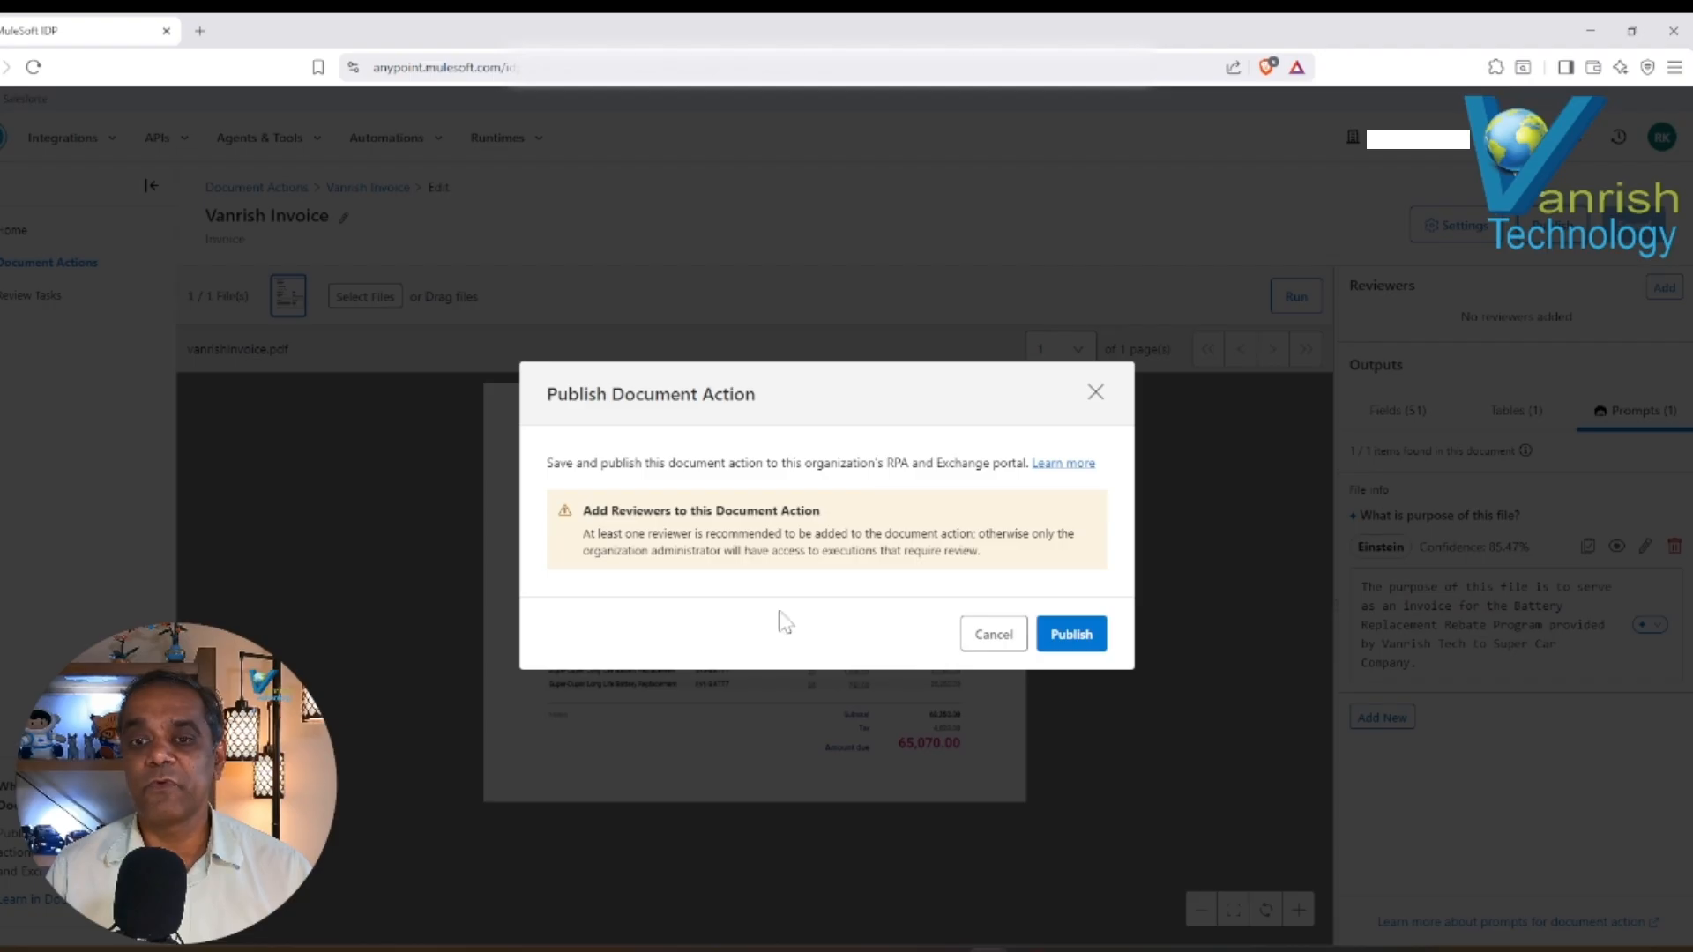
click(1080, 636)
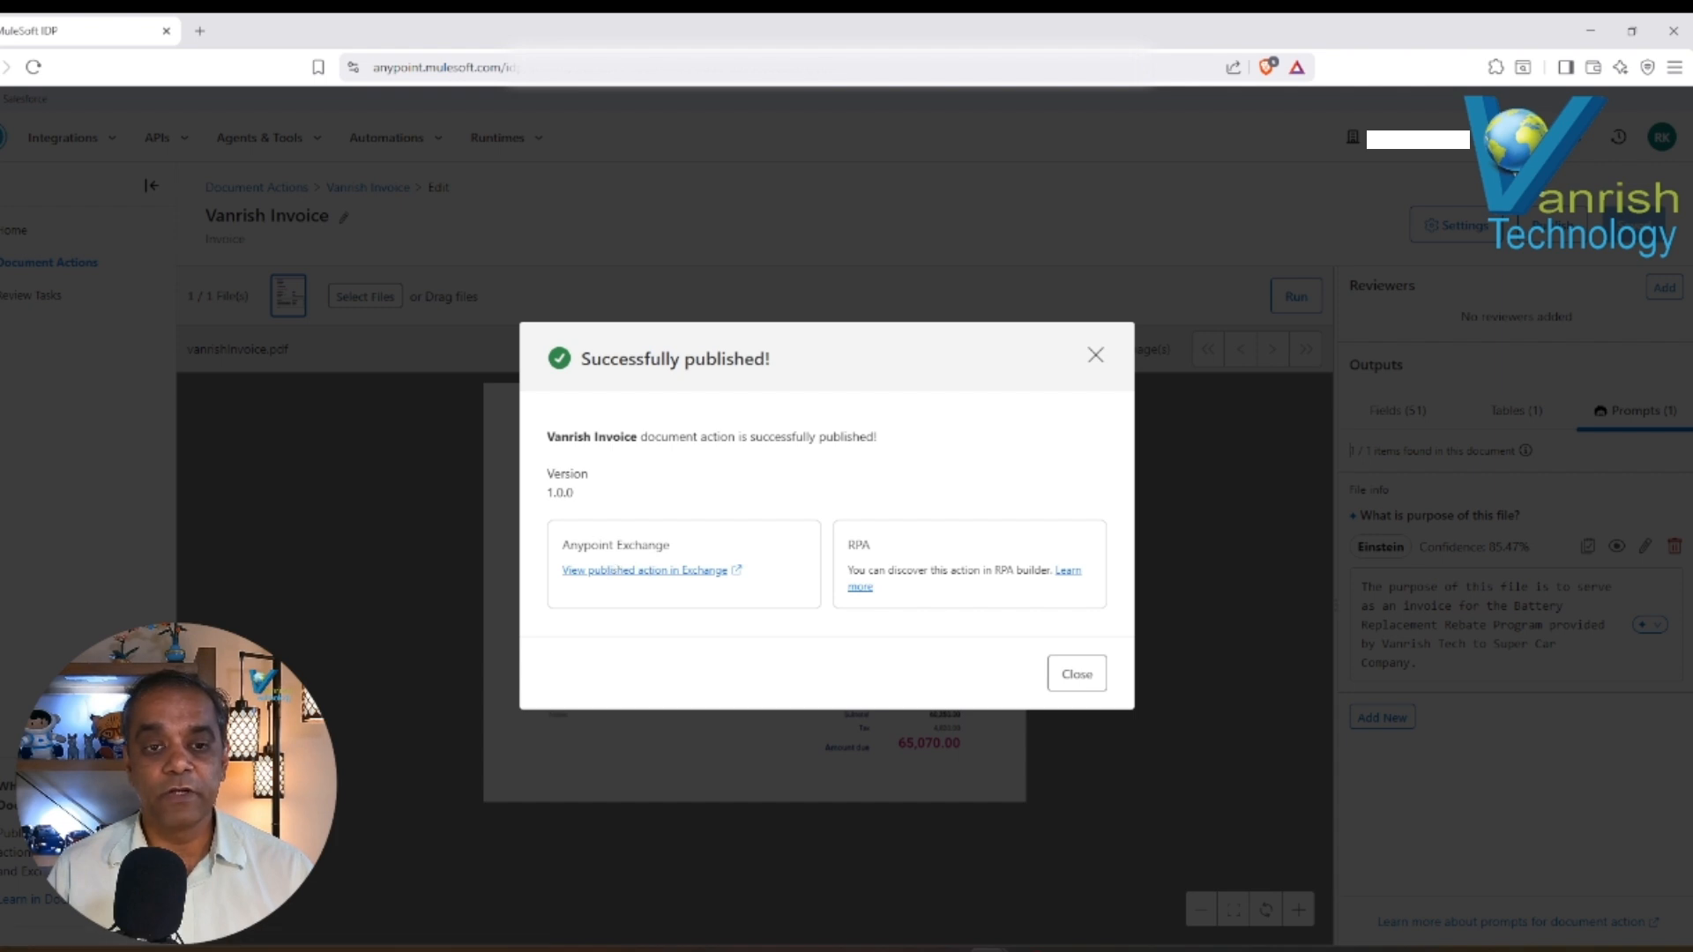
click(1077, 679)
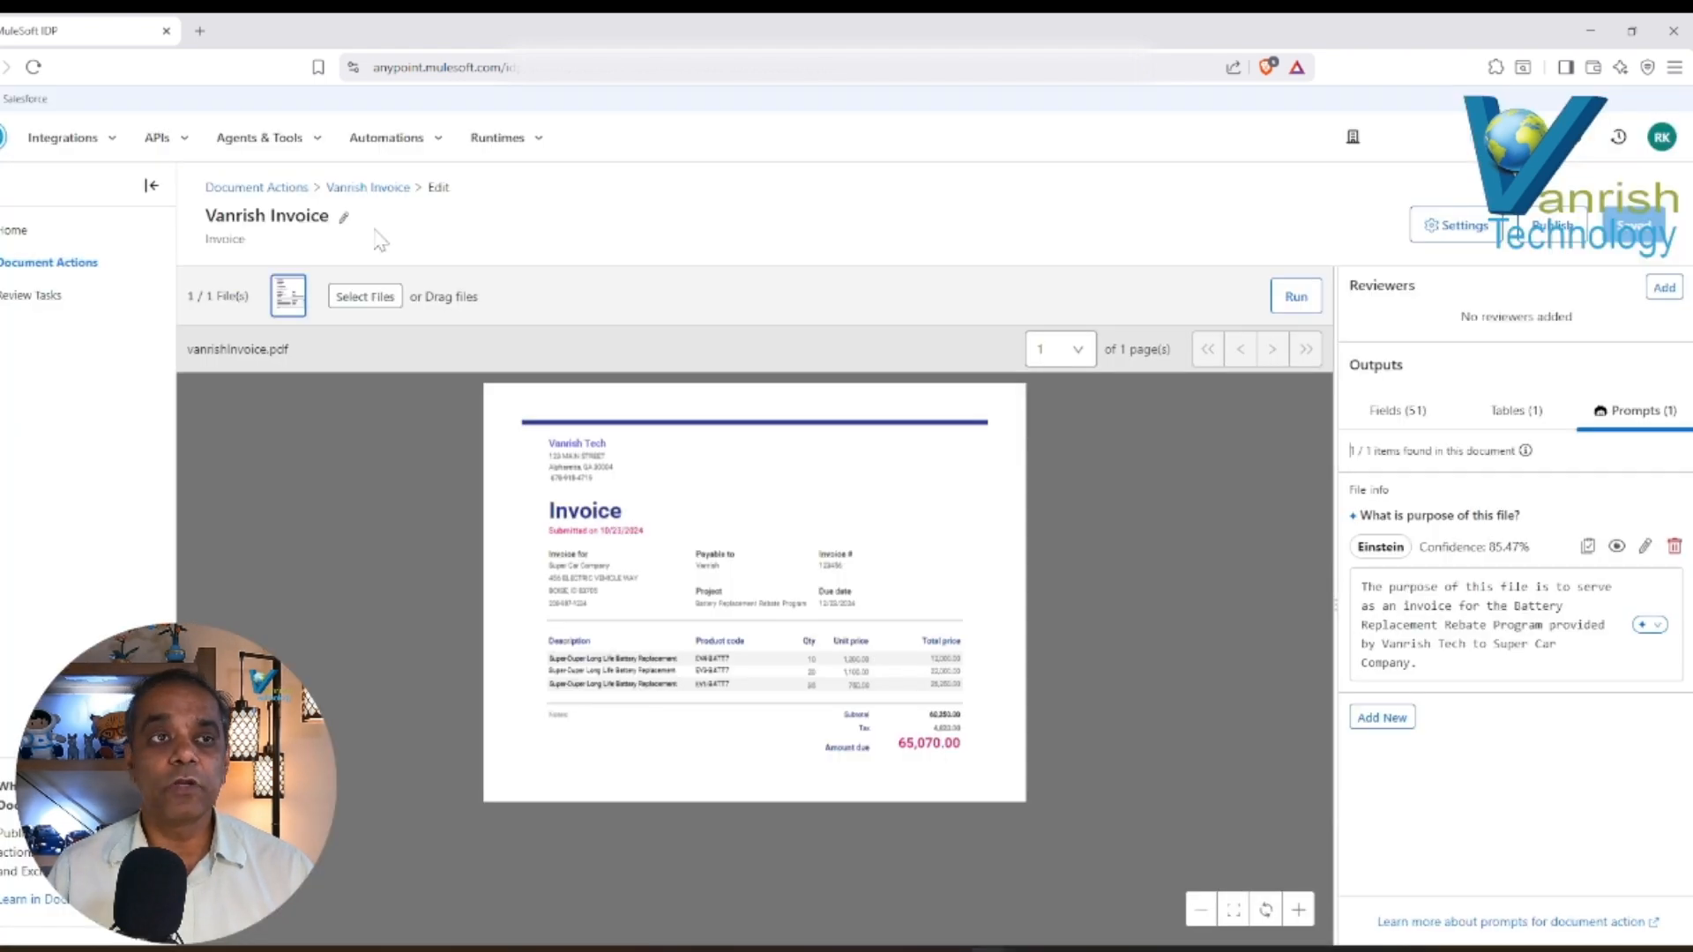
Go to Exchange and look for the newly published invoice asset in the Integration Quest organization's assets.
click(159, 137)
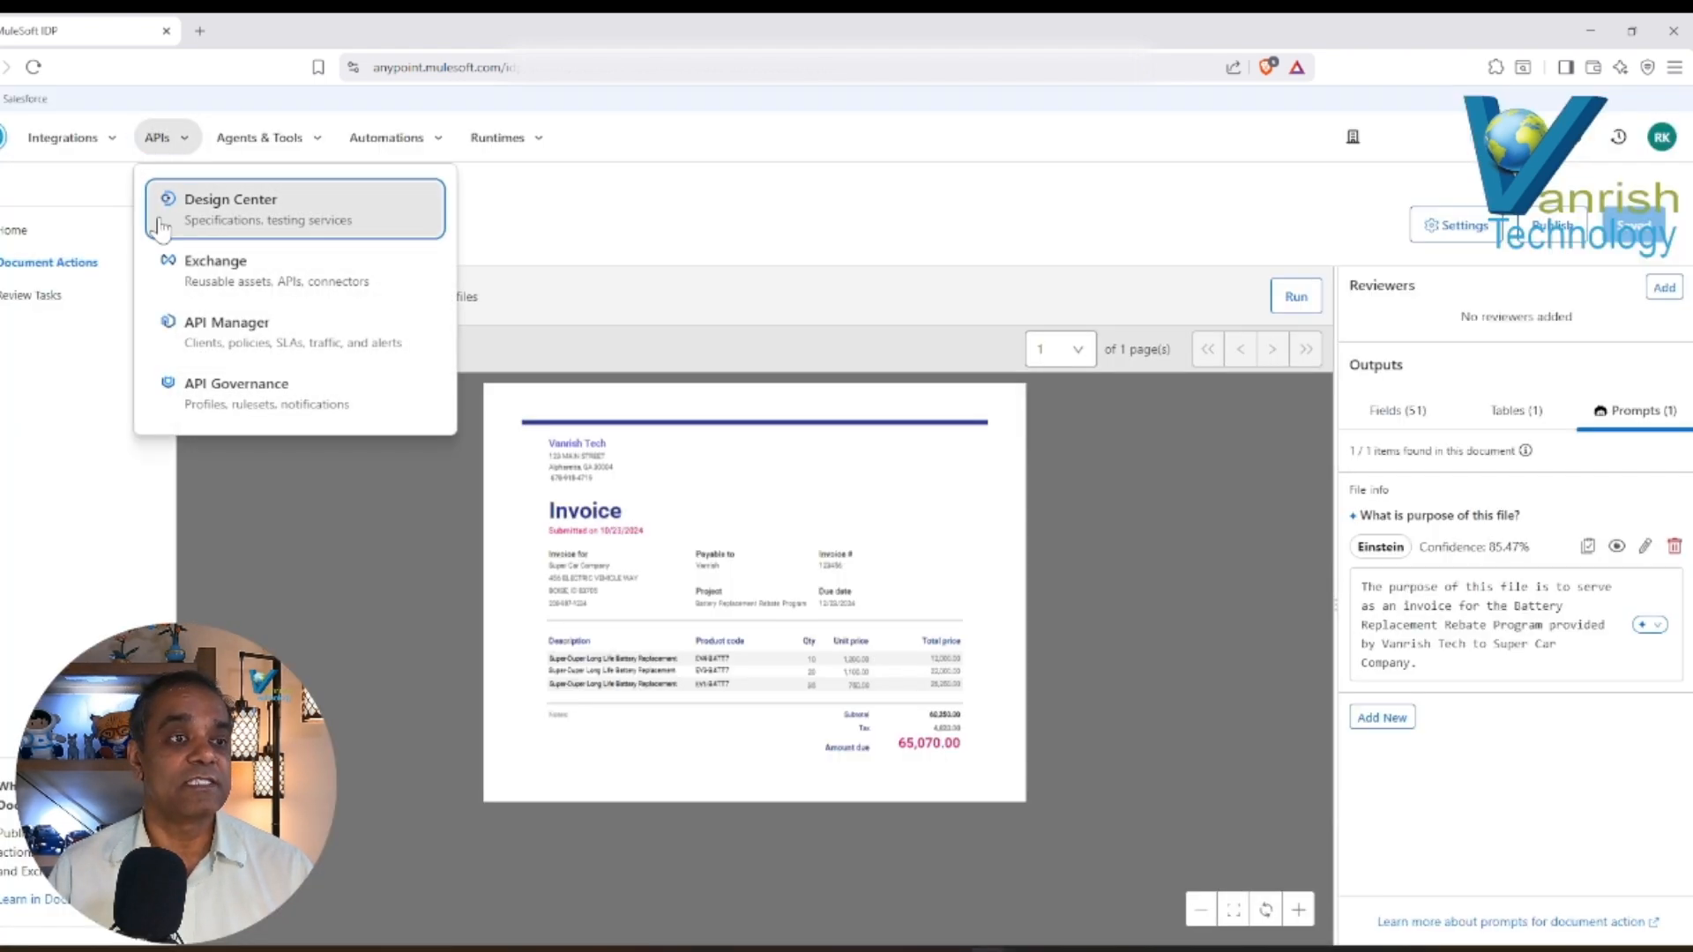
click(198, 273)
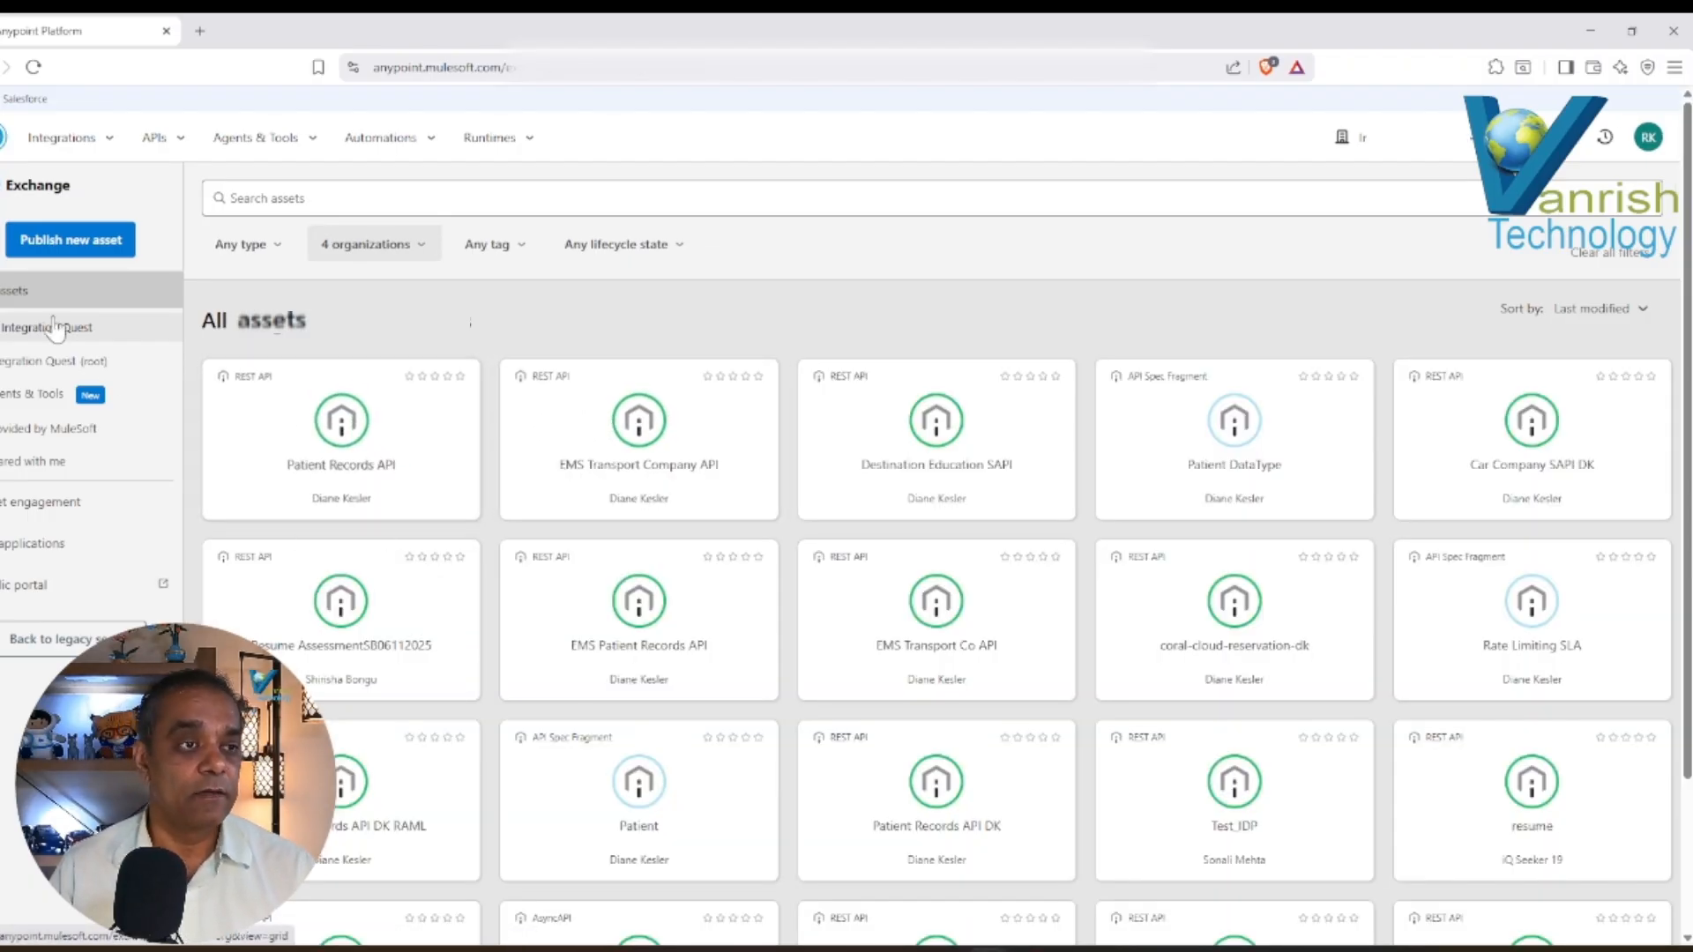
click(26, 363)
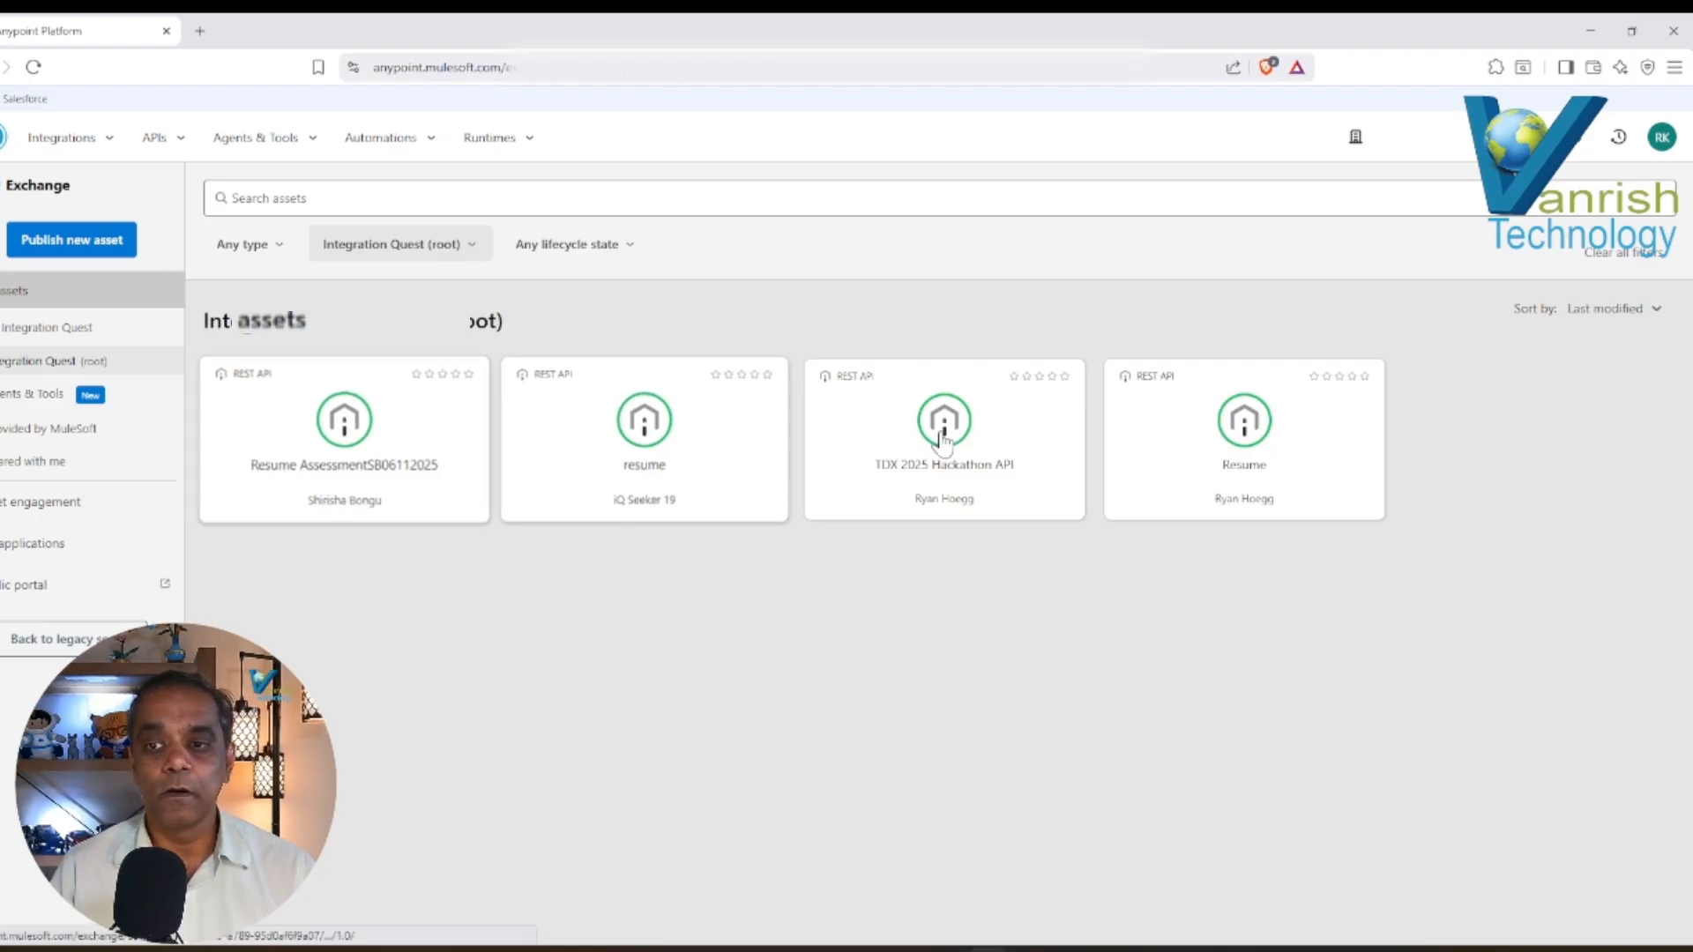
click(27, 330)
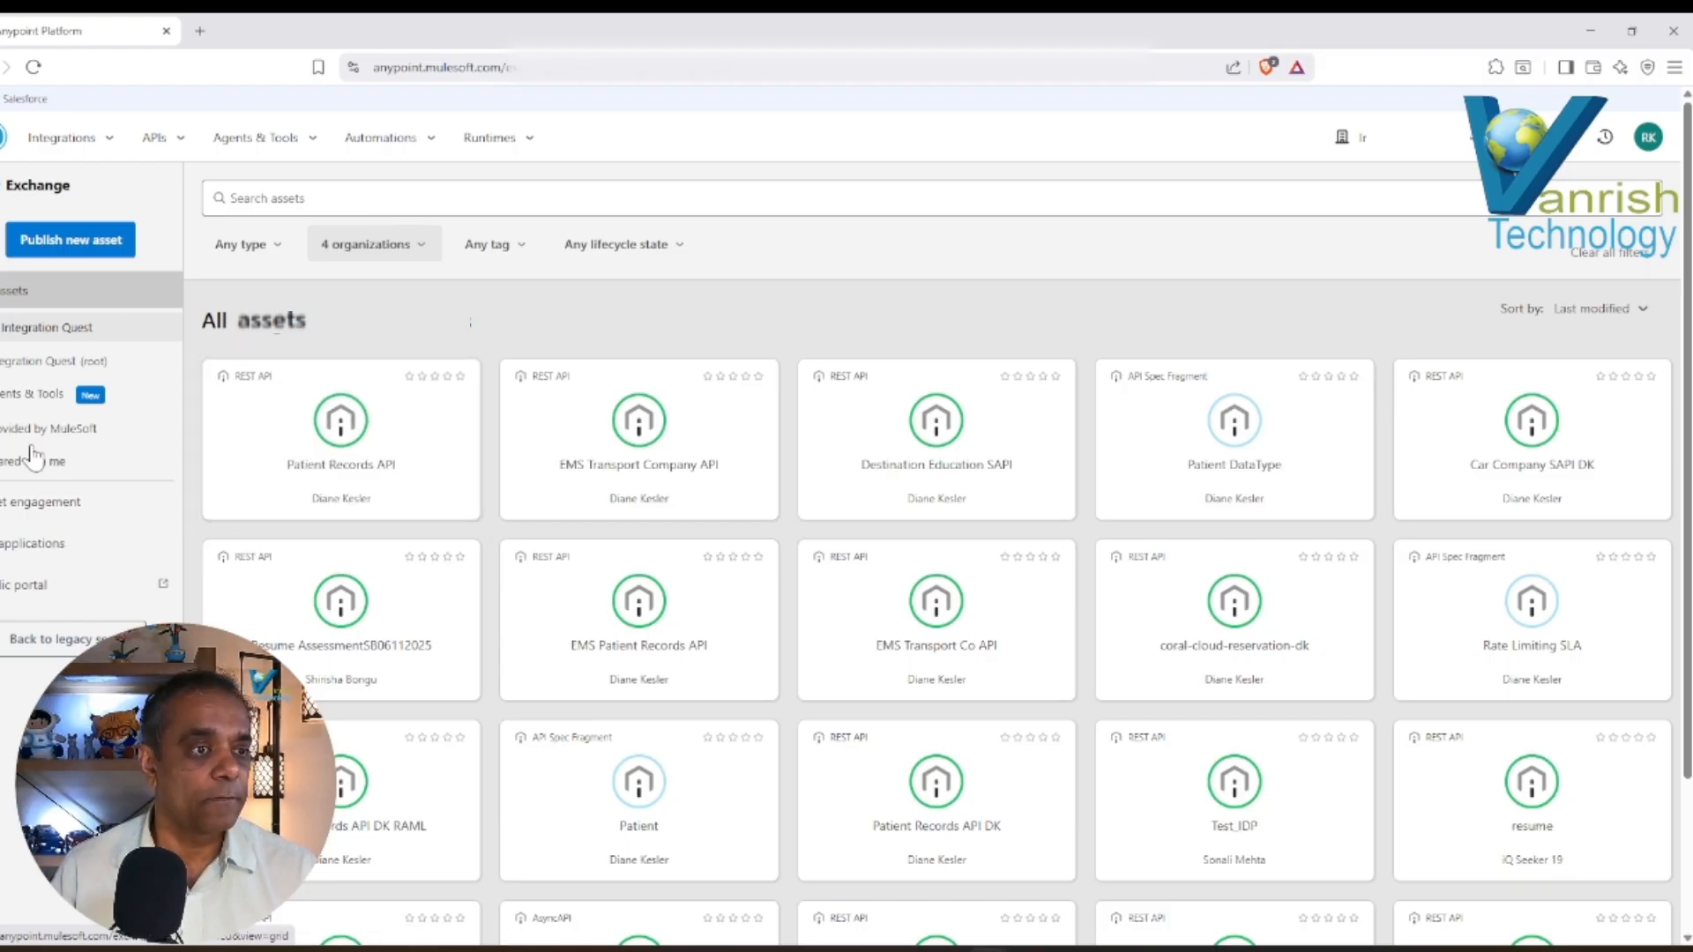
click(10, 291)
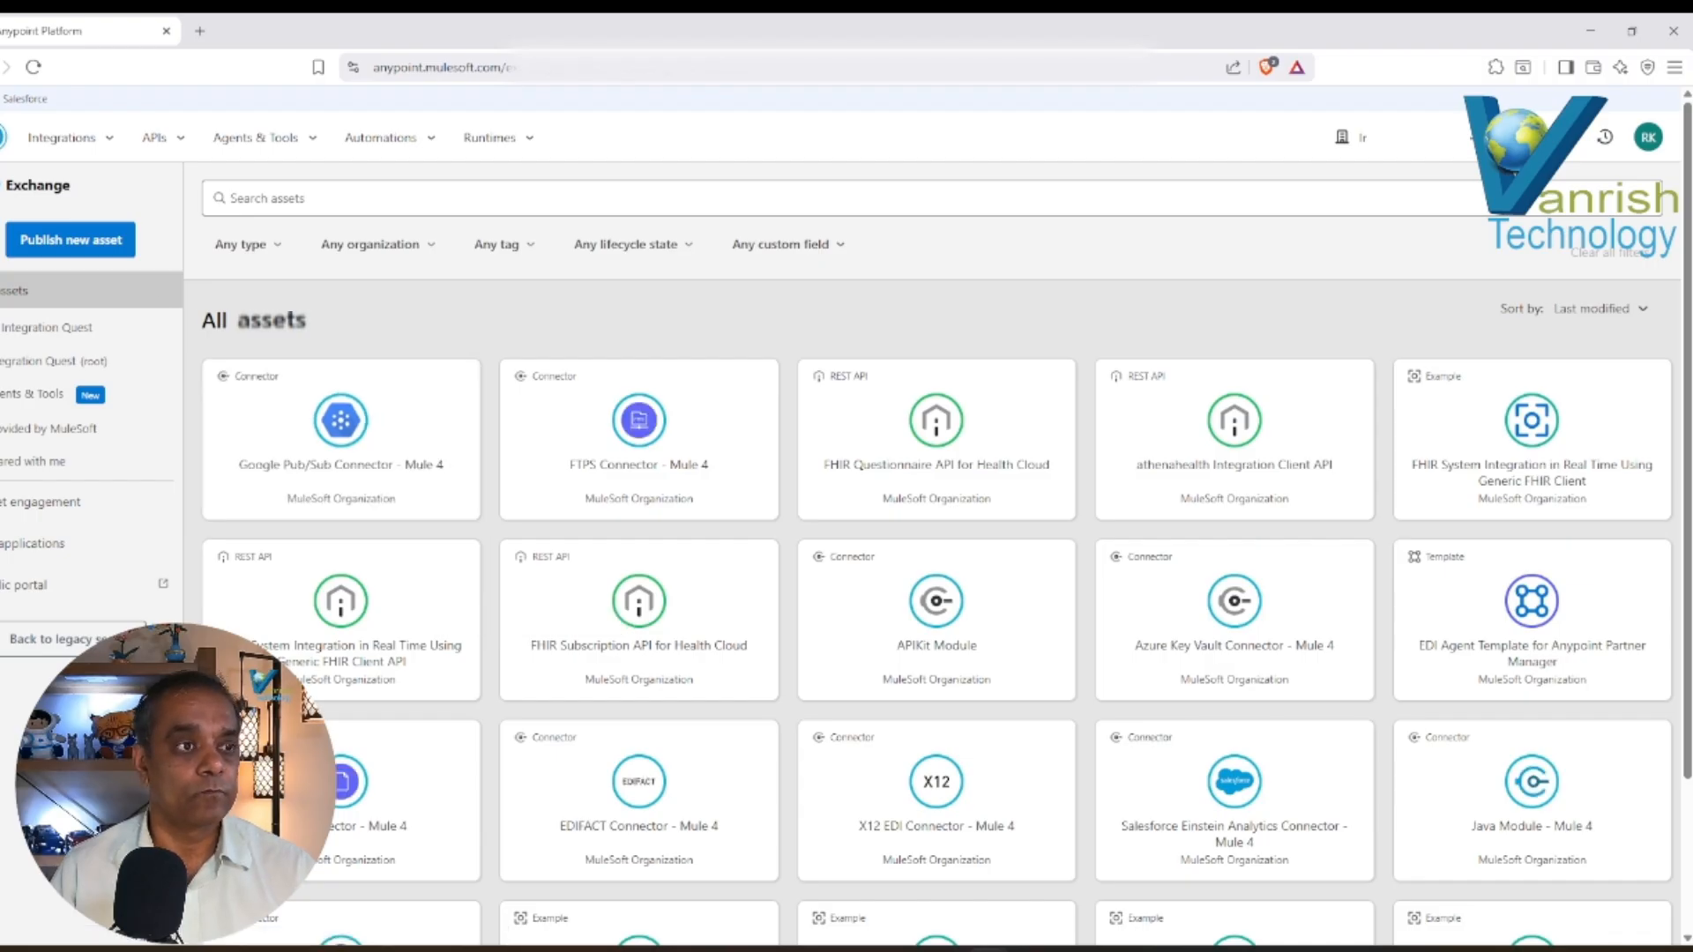
click(32, 329)
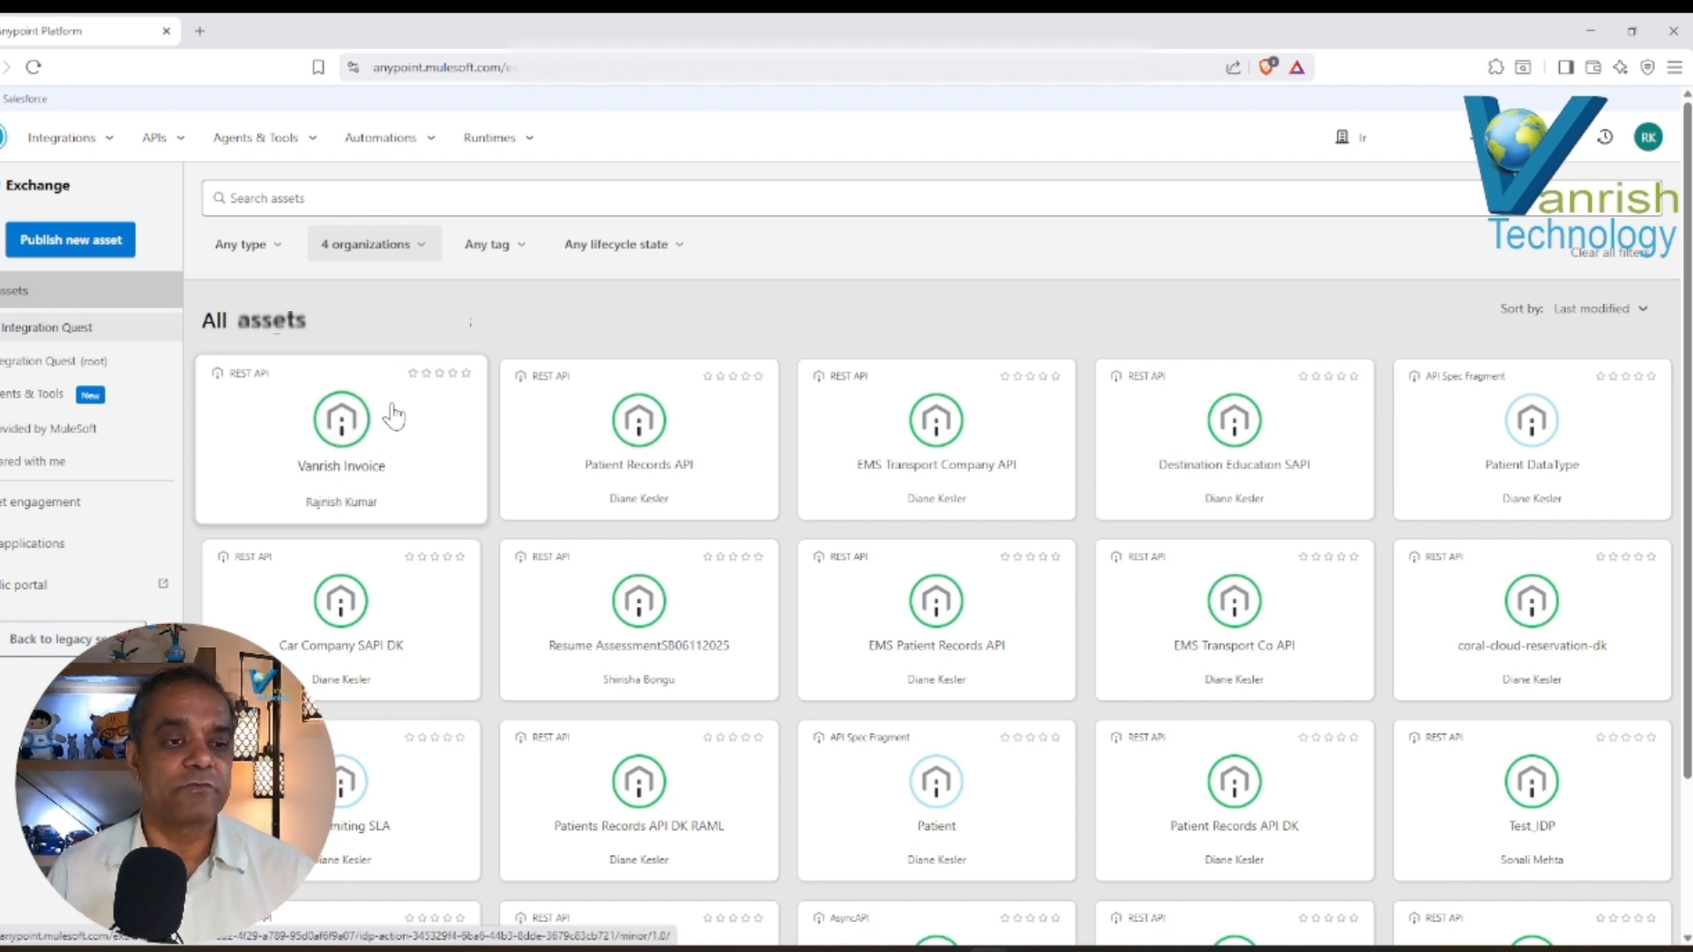
Open the Vanrish Invoice REST API asset and view its getDocumentActionExecution GET operation.
click(342, 430)
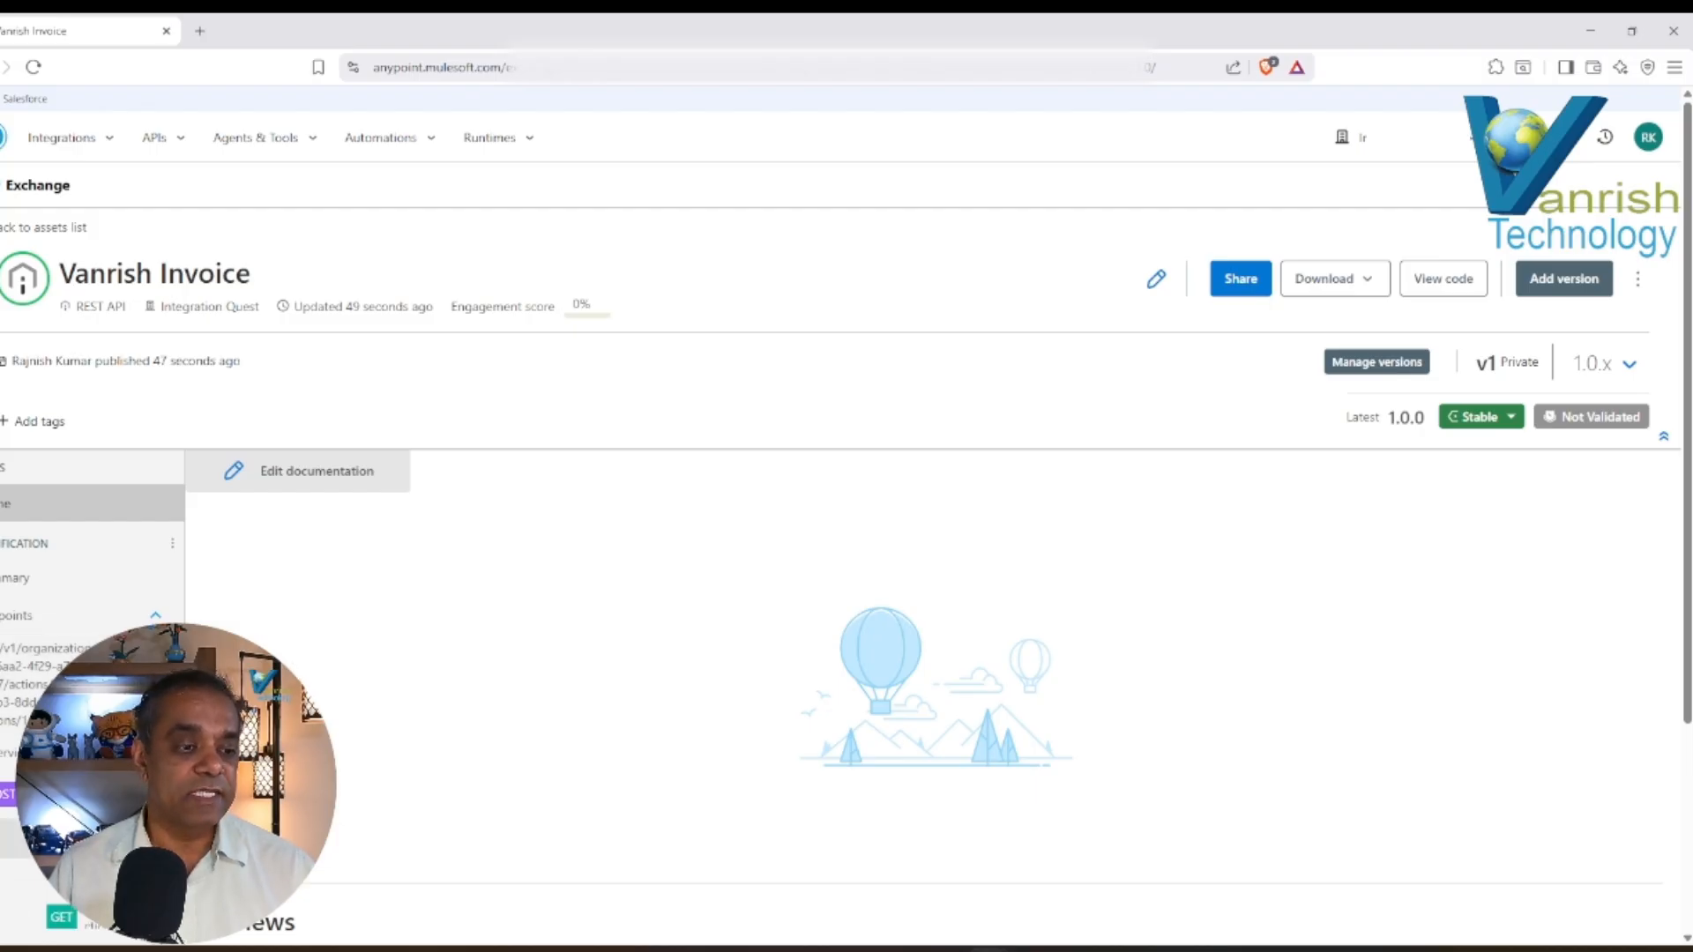
scroll(102, 582, down, 3)
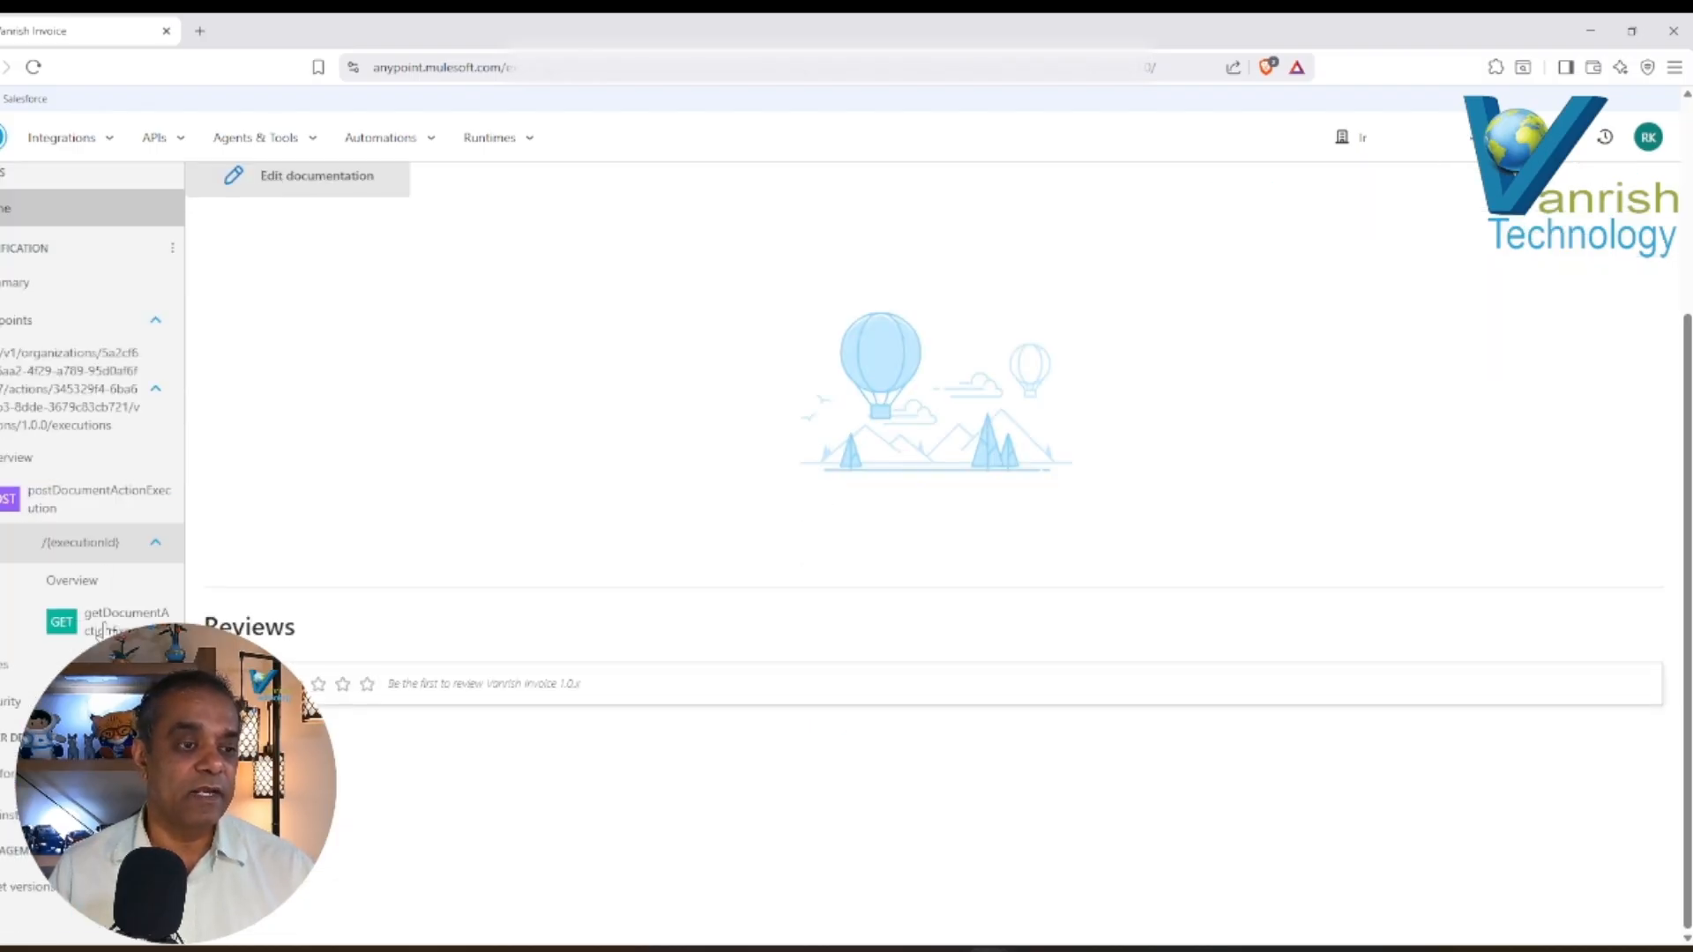
click(101, 582)
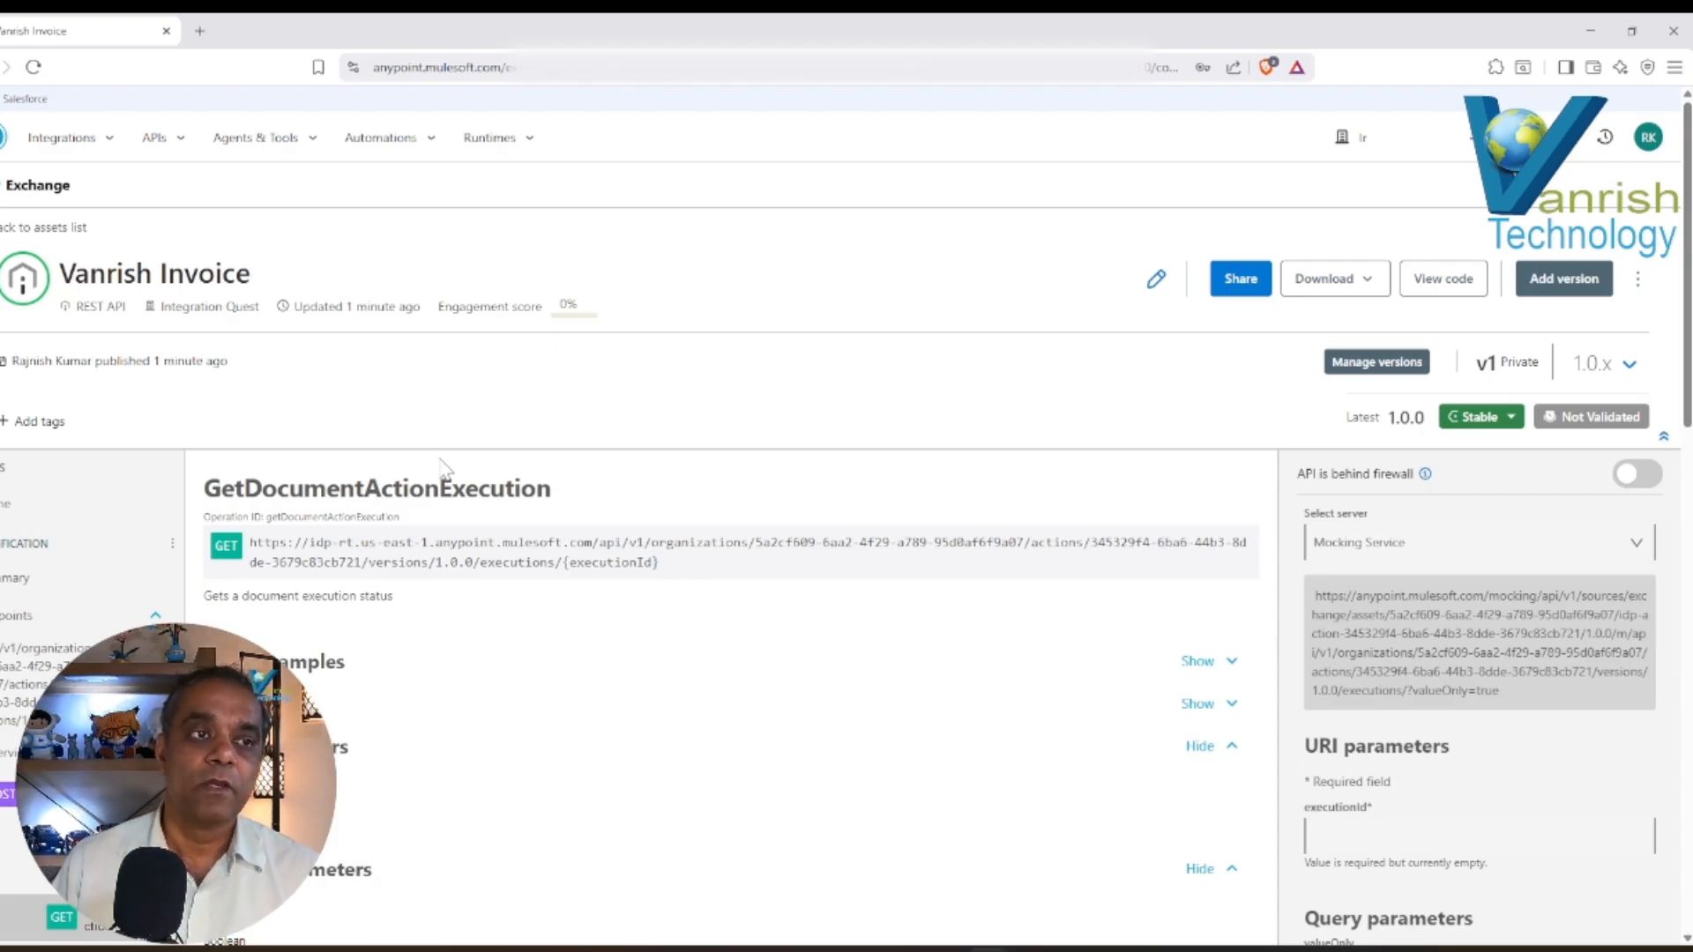
Return to Intelligent Document Processing through the platform home page and view the Vanrish Invoice document action's details.
click(3, 148)
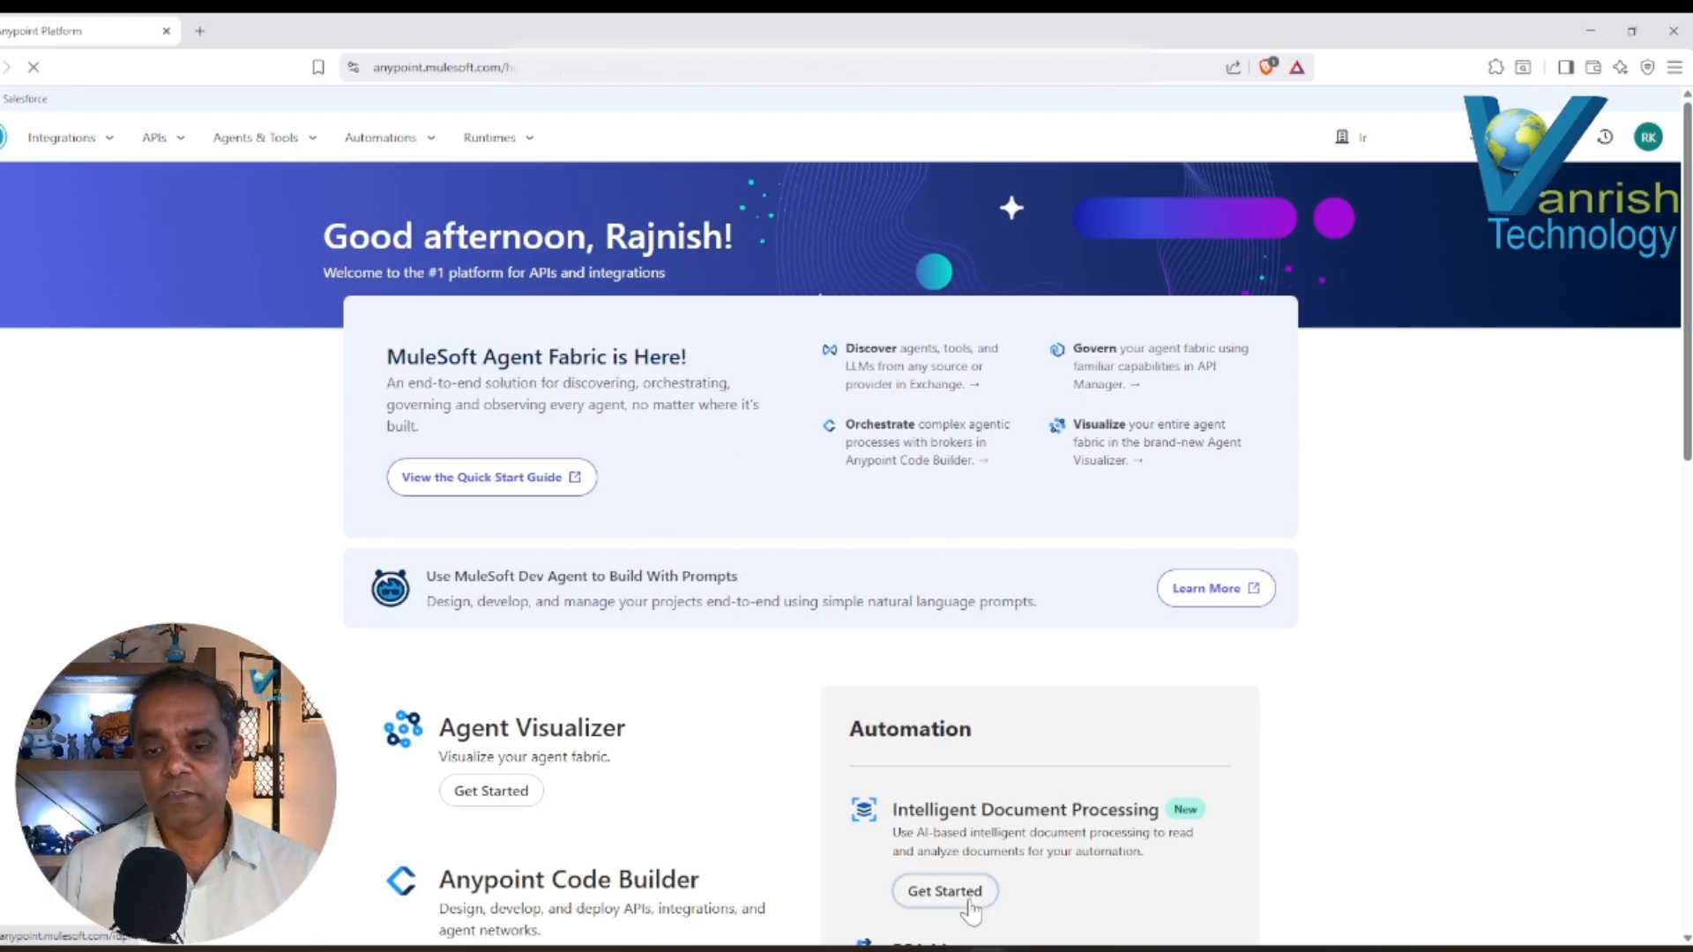
click(959, 893)
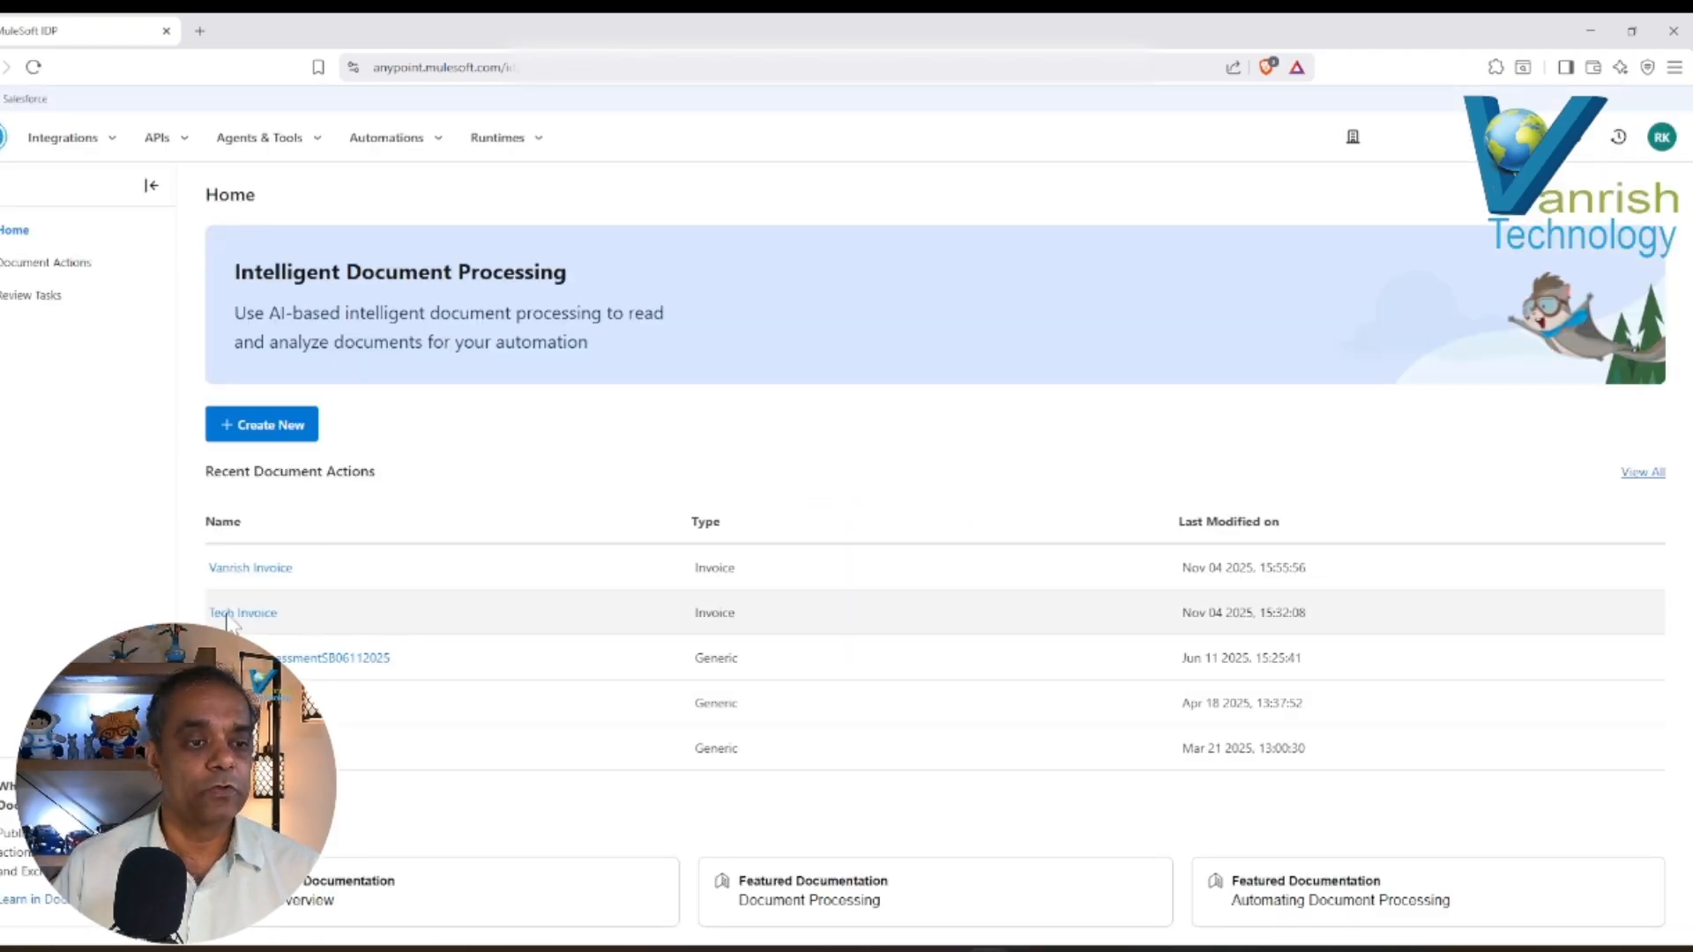
click(265, 573)
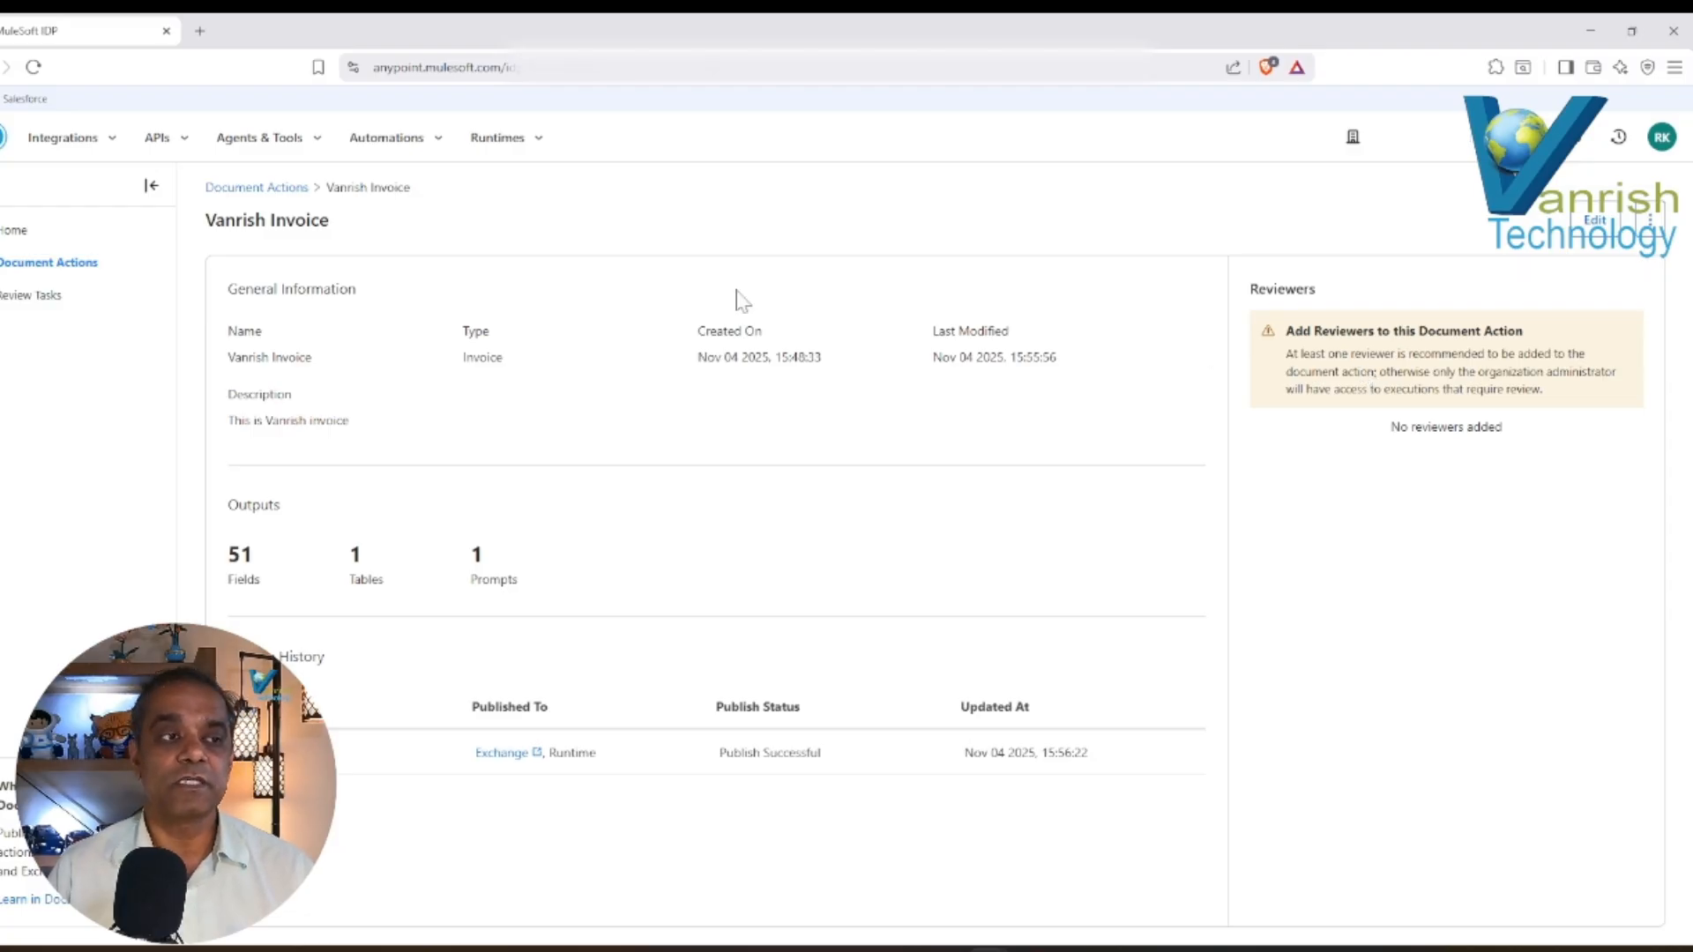
Check the pending review tasks and go back to the Intelligent Document Processing home page.
click(12, 304)
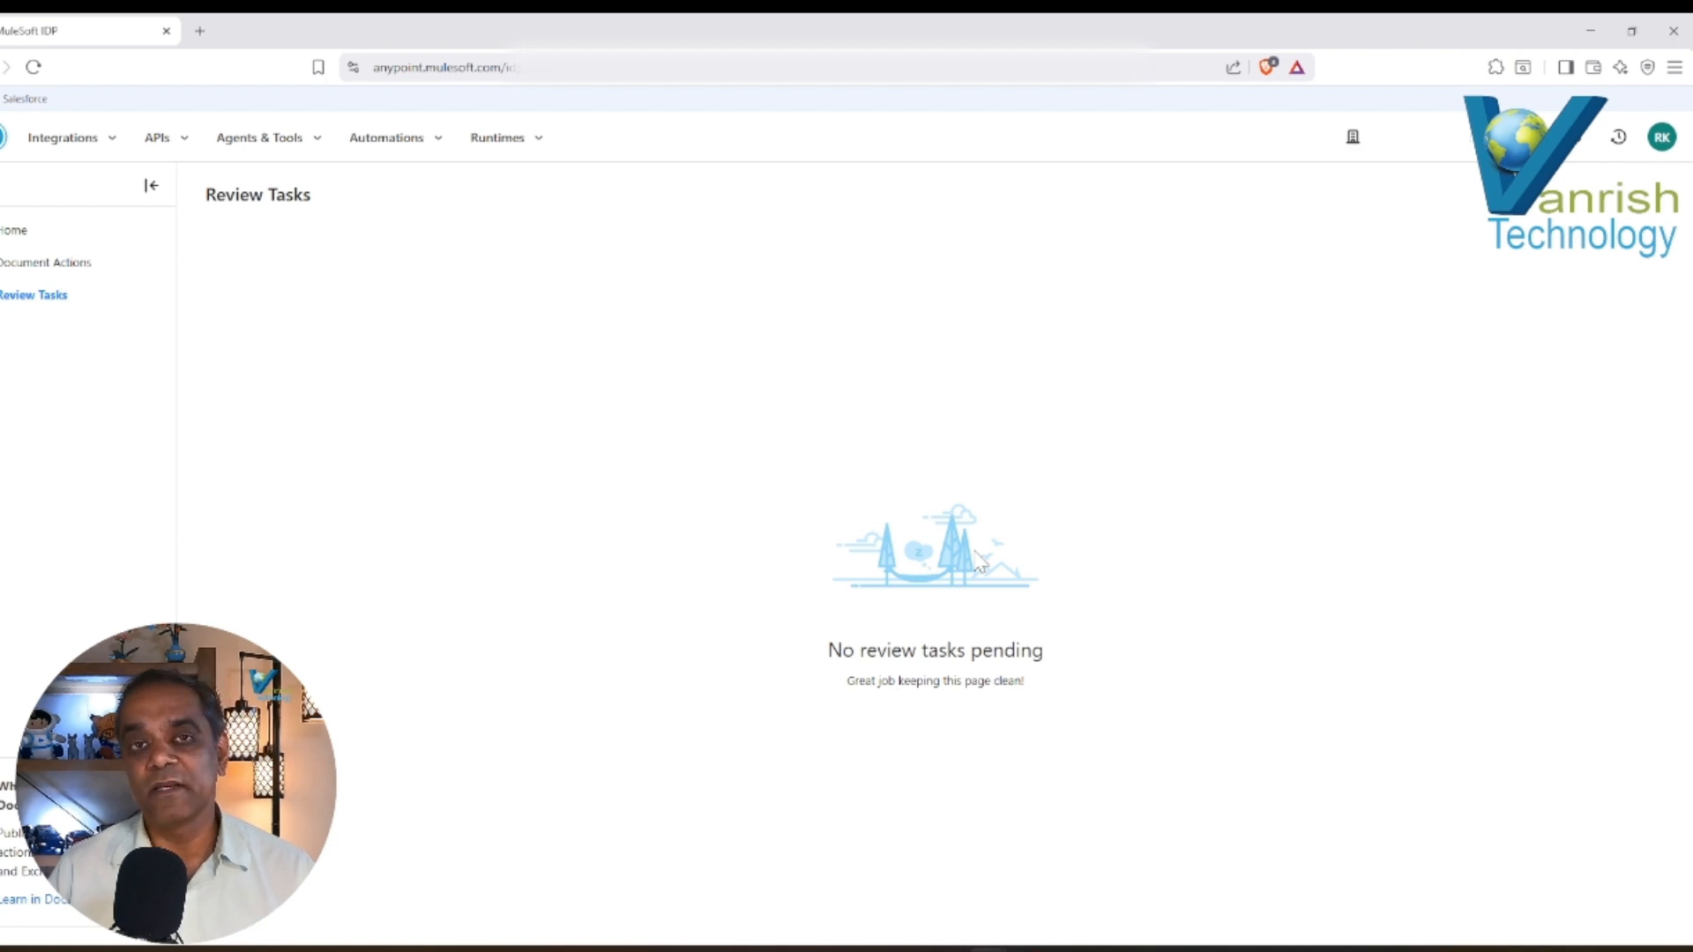
click(15, 233)
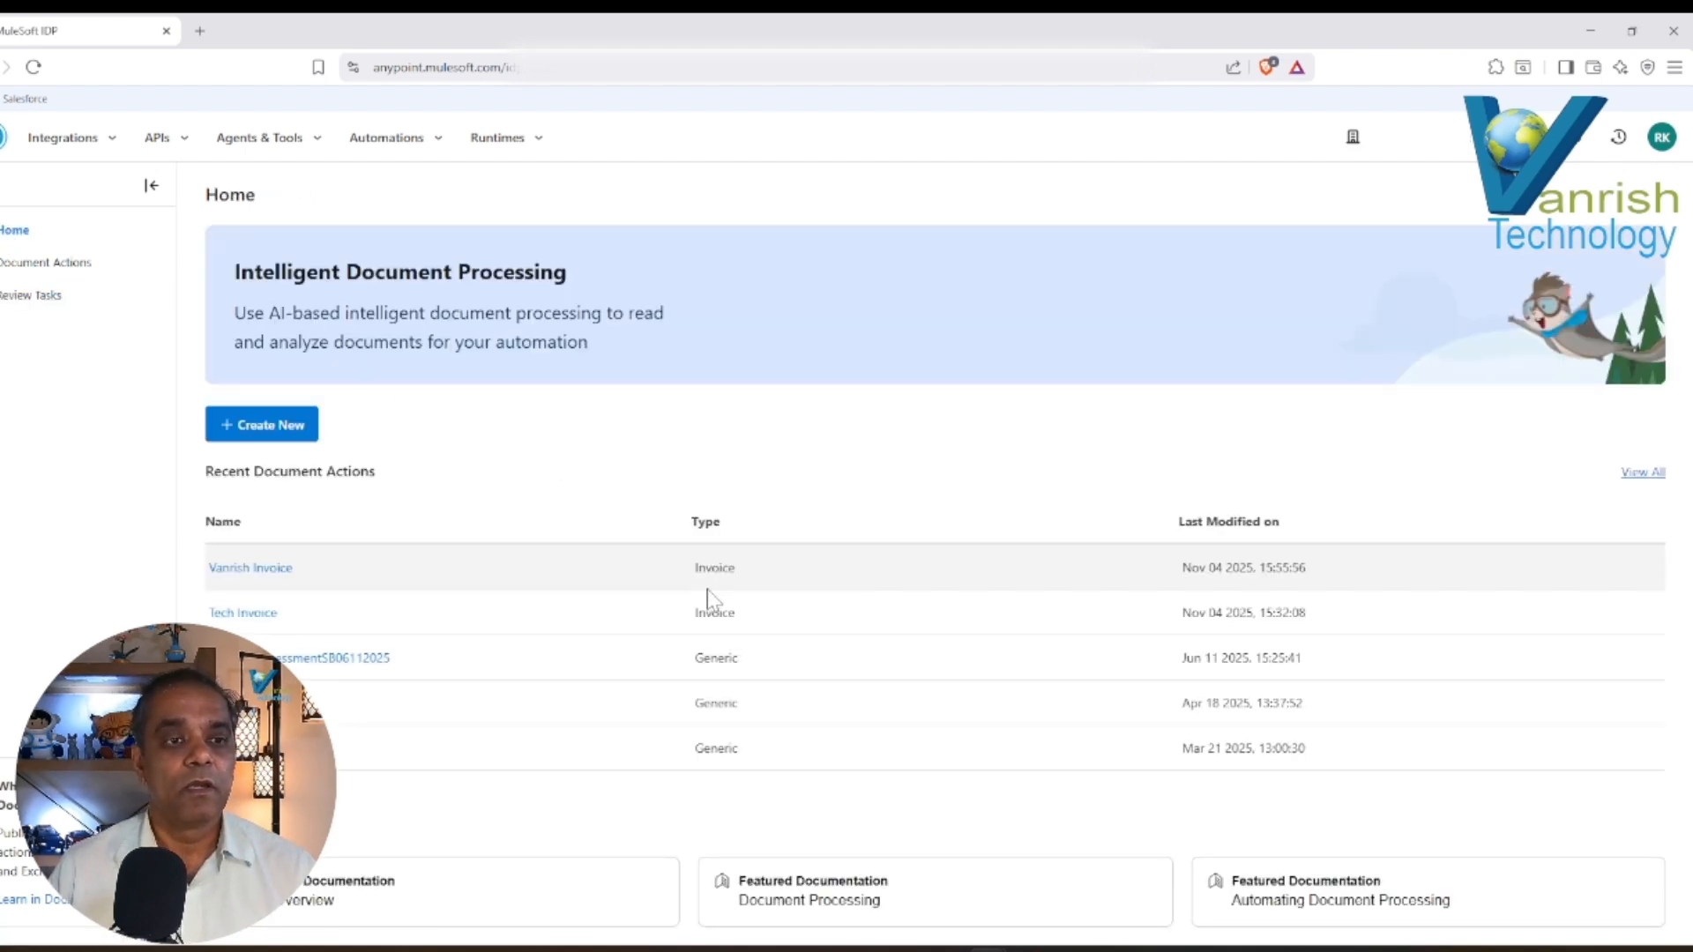